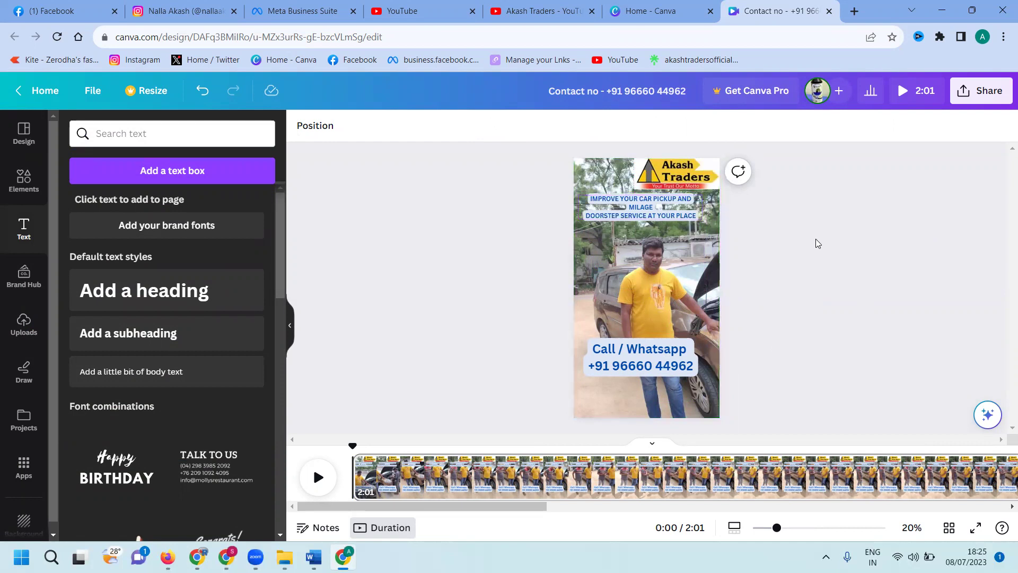
- Download the Akash Traders video design as an MP4 video
{"action": "left_click", "coordinate": [967, 95]}
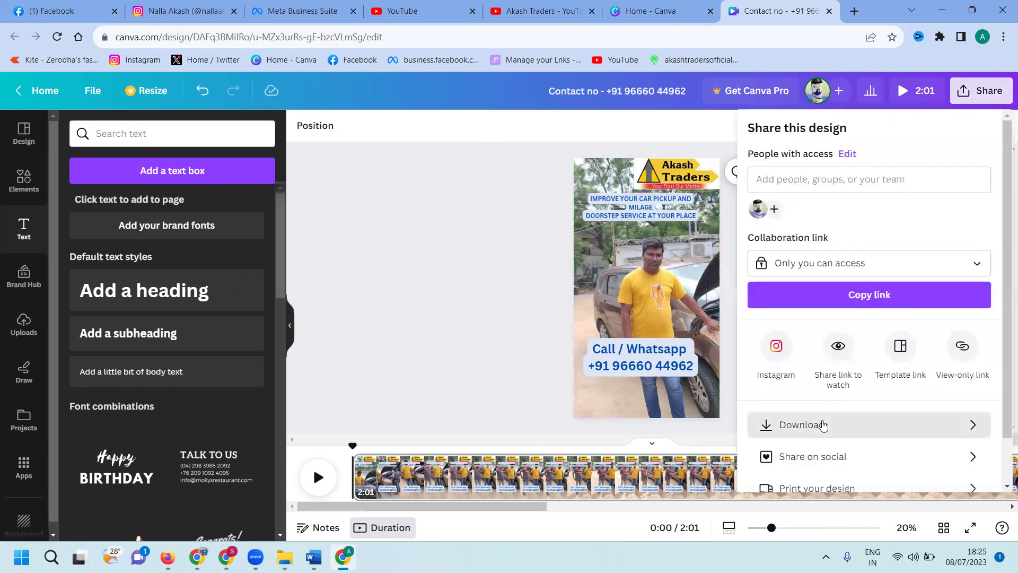
{"action": "left_click", "coordinate": [823, 424]}
{"action": "left_click", "coordinate": [841, 306]}
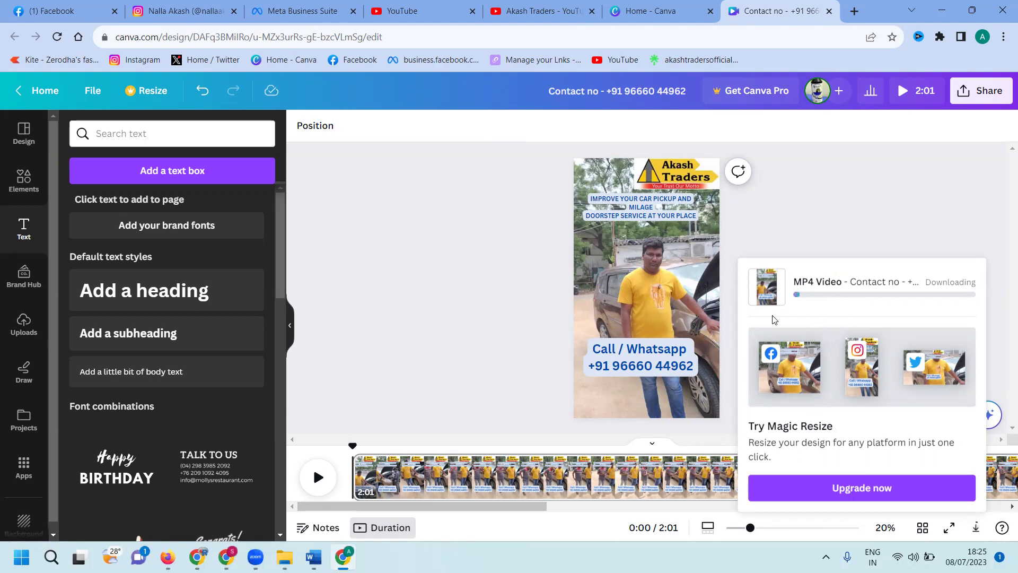
- Switch to the Akash Traders YouTube channel and open its video management page in YouTube Studio
{"action": "left_click", "coordinate": [541, 11]}
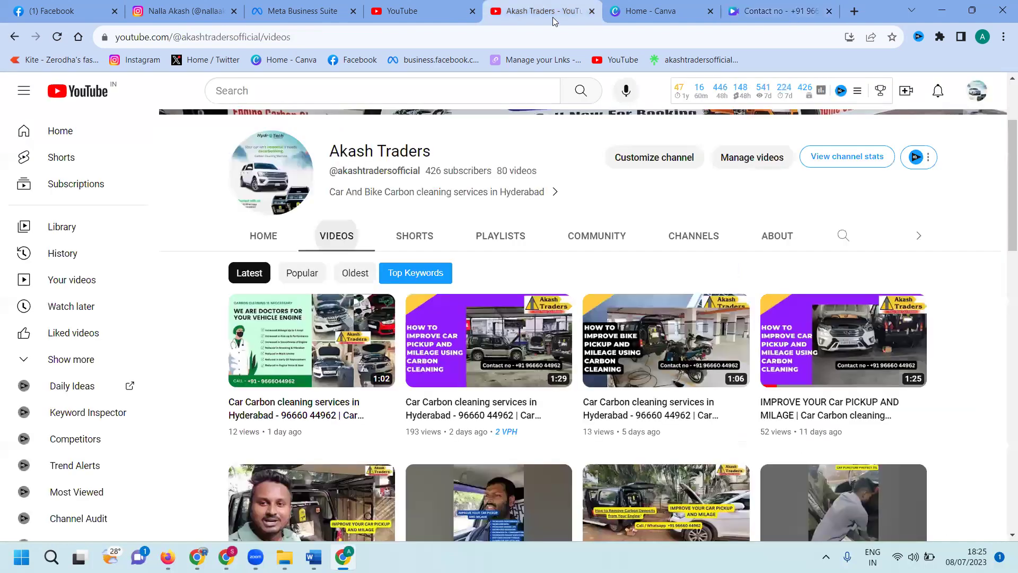
{"action": "left_click", "coordinate": [767, 159]}
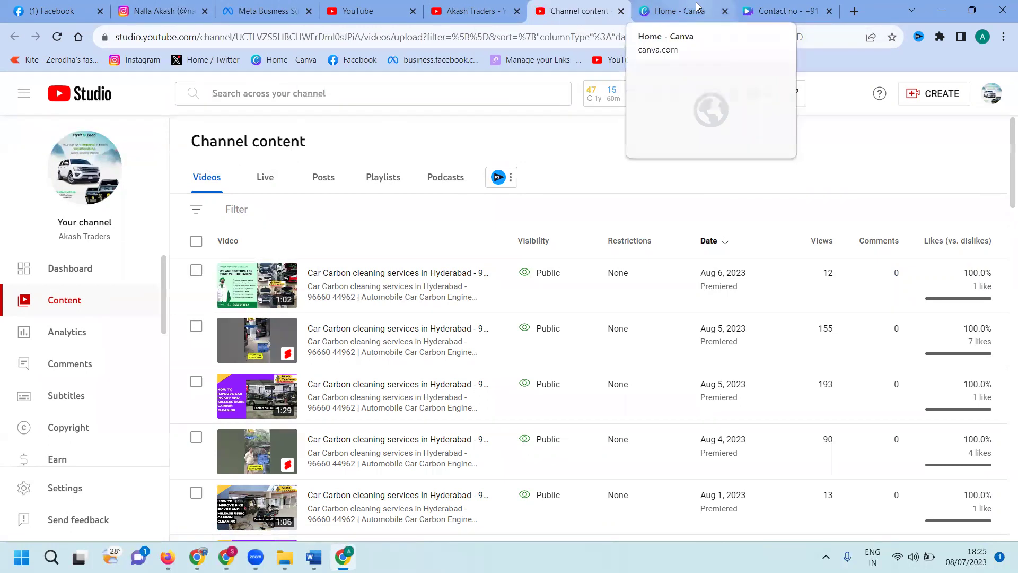
- Return to the Canva home page and create a blank square Instagram Post design
{"action": "left_click", "coordinate": [673, 11]}
{"action": "scroll", "coordinate": [560, 256], "scroll_direction": "down", "scroll_amount": 5}
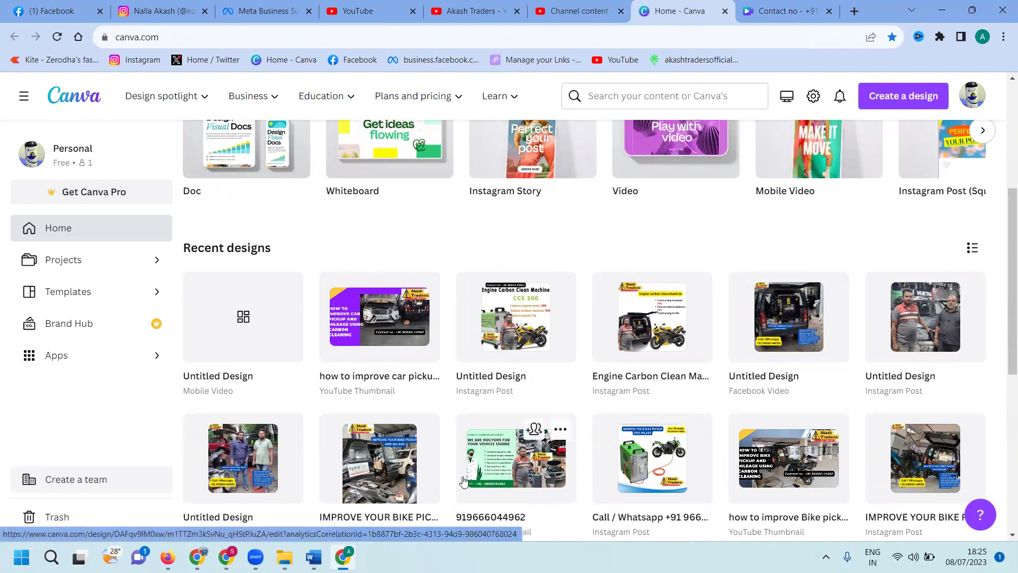
{"action": "scroll", "coordinate": [700, 227], "scroll_direction": "up", "scroll_amount": 1}
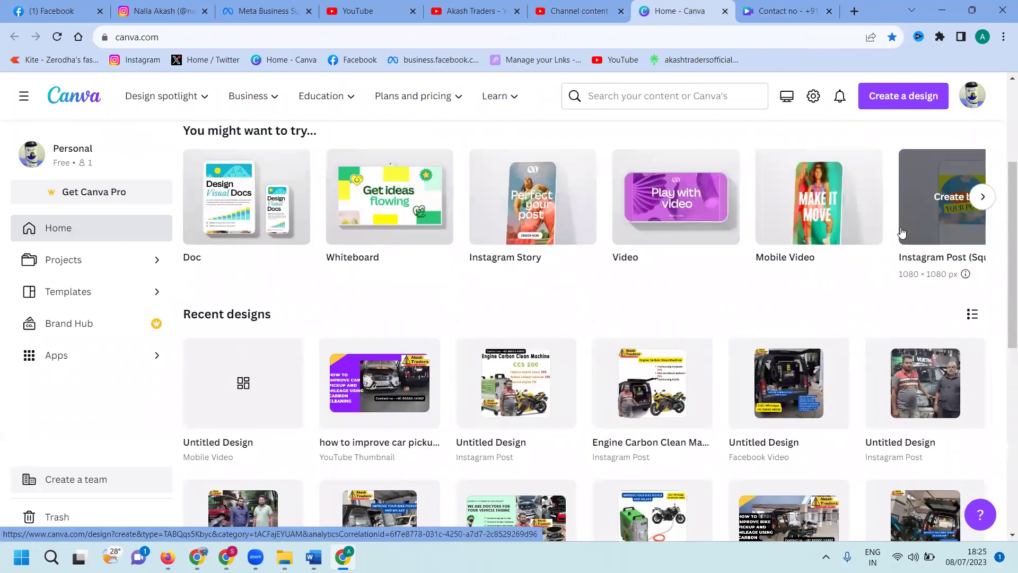
{"action": "left_click", "coordinate": [926, 232]}
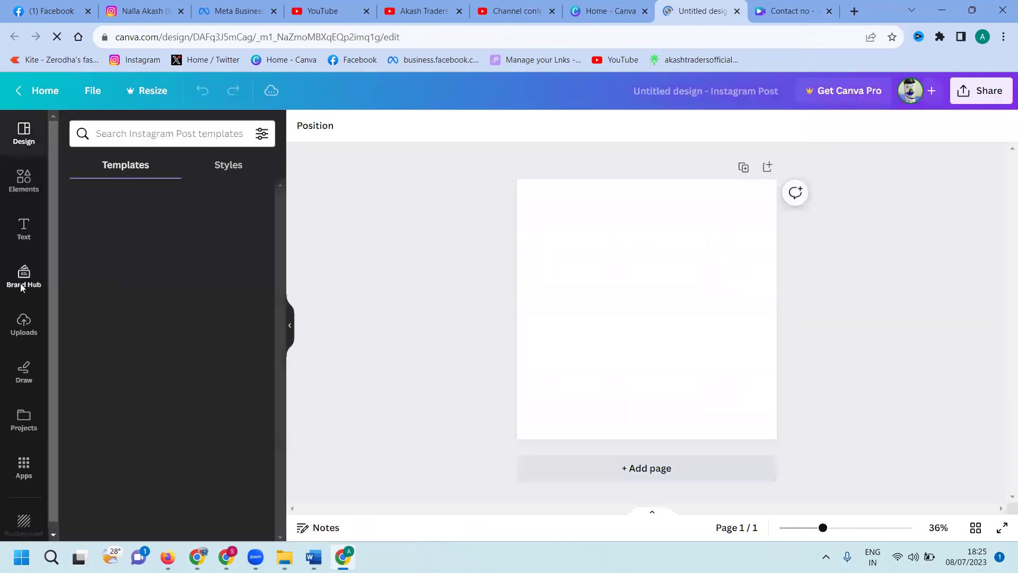
- Insert the uploaded "We are doctors for your vehicle engine" image and set it as the page background
{"action": "left_click", "coordinate": [24, 328]}
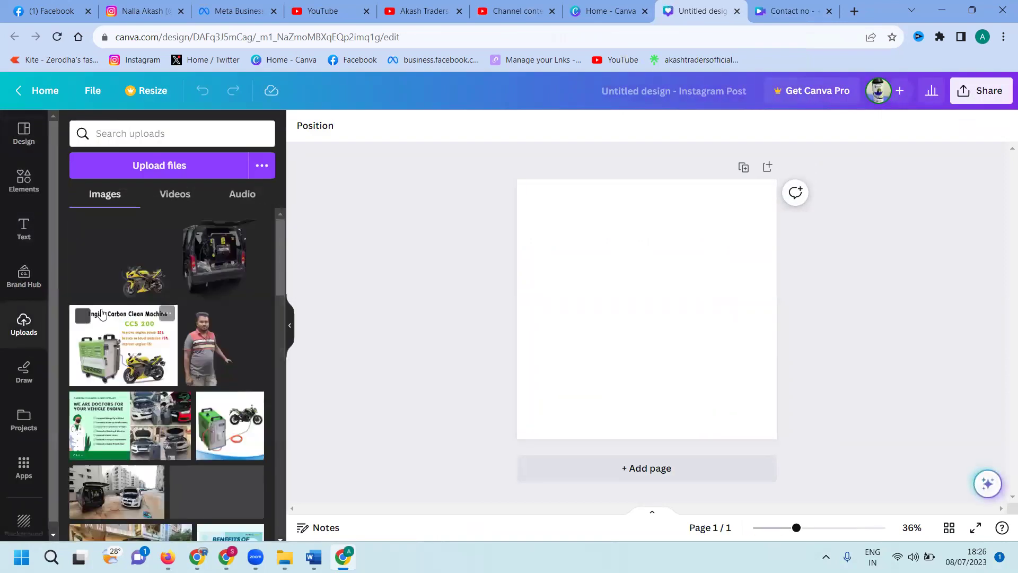
{"action": "left_click", "coordinate": [113, 310]}
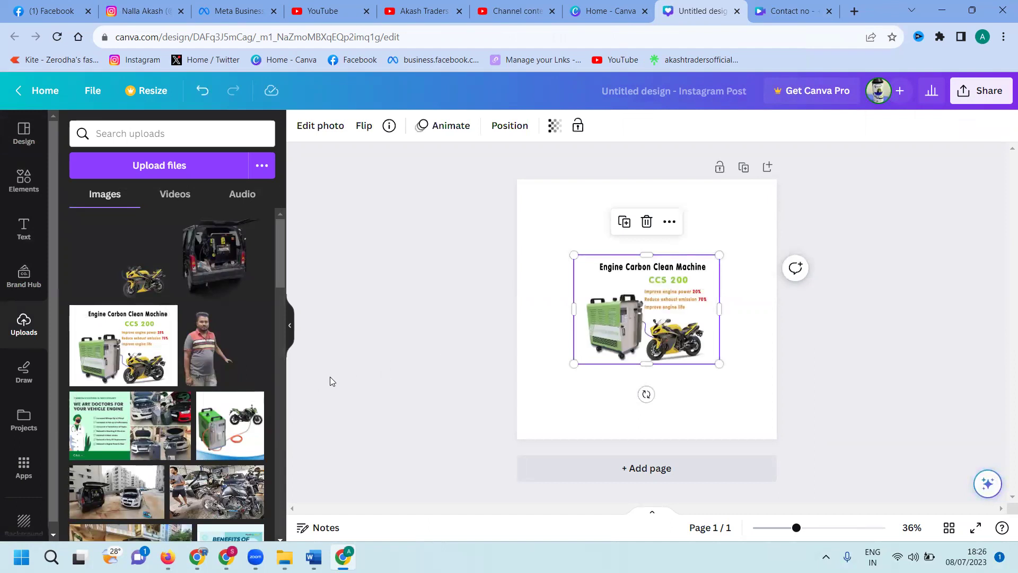
{"action": "key", "text": "Delete"}
{"action": "left_click", "coordinate": [82, 405]}
{"action": "right_click", "coordinate": [681, 310]}
{"action": "left_click", "coordinate": [758, 491]}
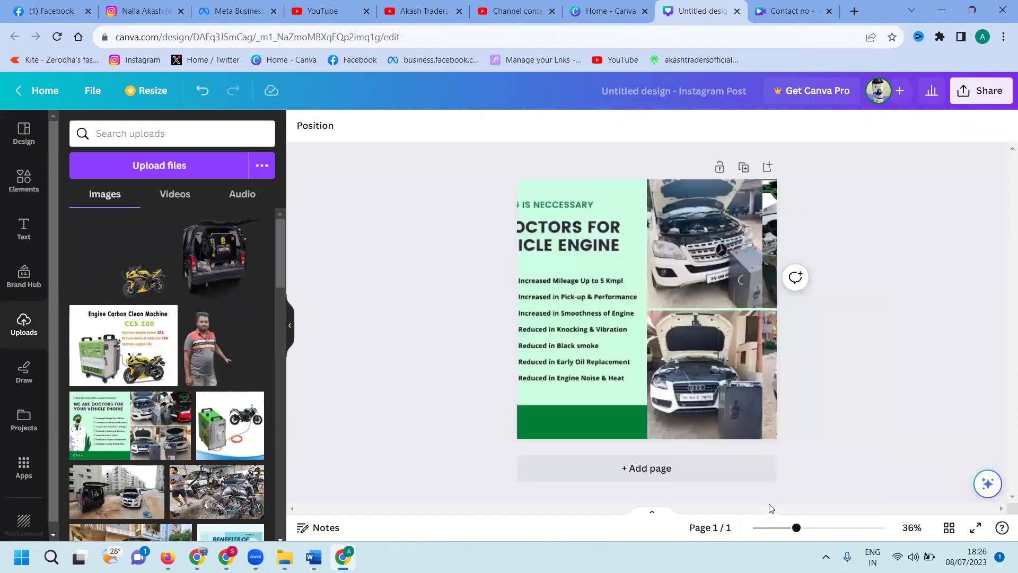
- Reposition the background image within its crop so the doctor panel with the full heading and checklist lies on the page
{"action": "left_click", "coordinate": [661, 309]}
{"action": "double_click", "coordinate": [658, 310]}
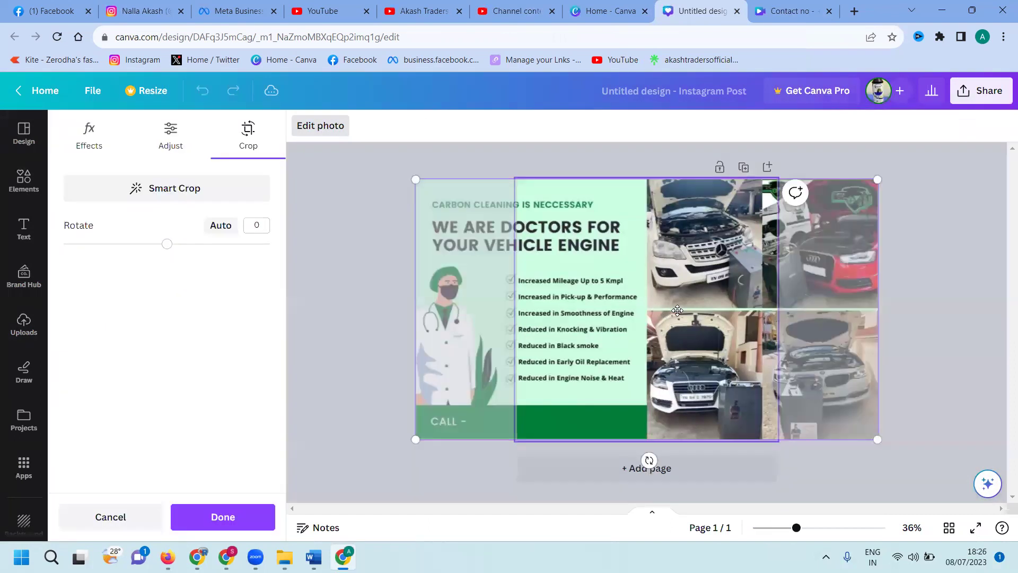
{"action": "left_click_drag", "start_coordinate": [677, 310], "coordinate": [779, 310]}
{"action": "left_click", "coordinate": [375, 275]}
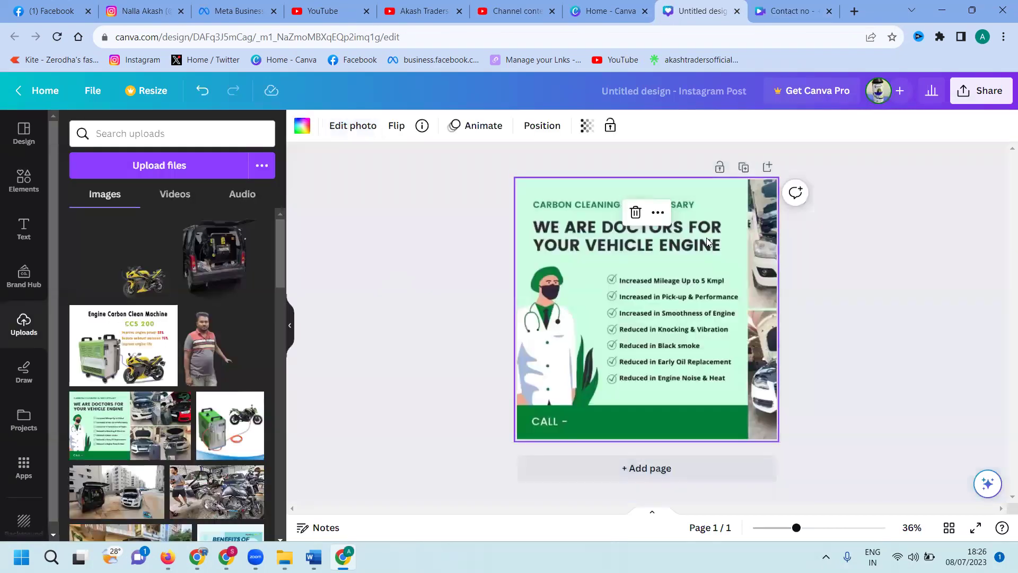
- Enlarge the background image slightly in its crop and shift it down to fit the heading and call bar
{"action": "double_click", "coordinate": [735, 245]}
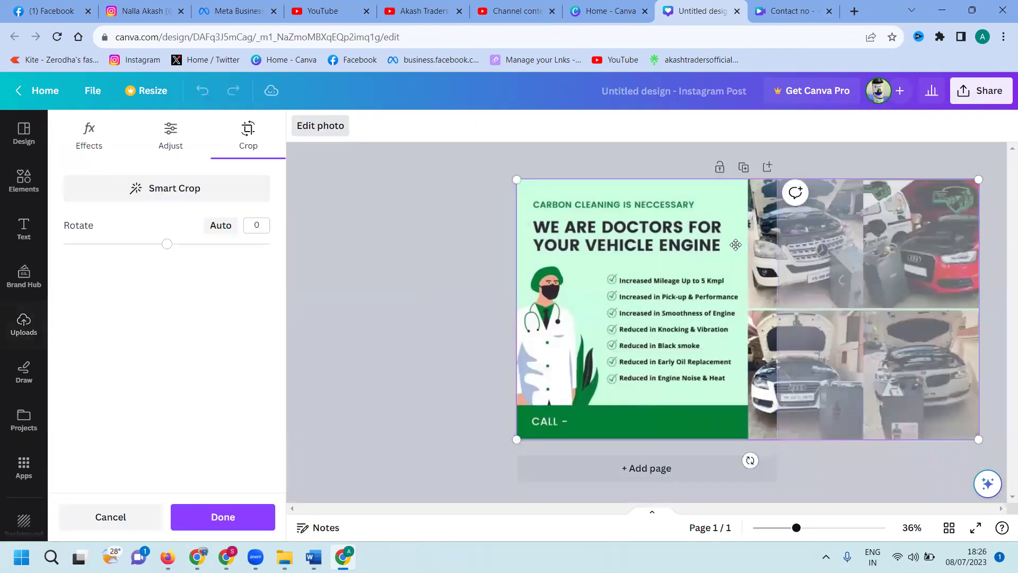
{"action": "left_click_drag", "start_coordinate": [993, 174], "coordinate": [1002, 159]}
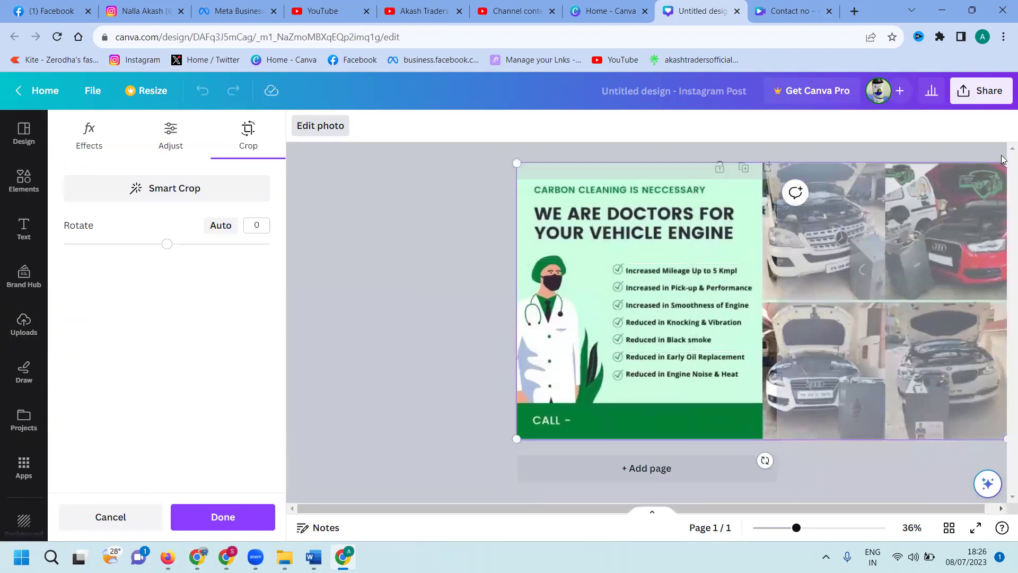
{"action": "left_click_drag", "start_coordinate": [914, 209], "coordinate": [925, 235]}
{"action": "left_click", "coordinate": [411, 256]}
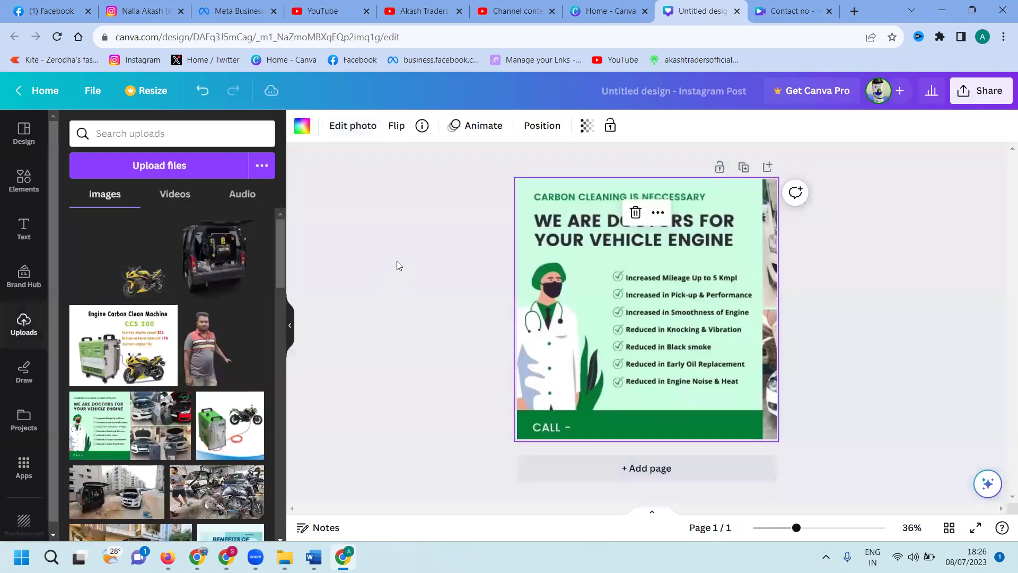
- Copy the contact phone number from the Instagram post's caption and return to the Canva Instagram Post design
{"action": "left_click", "coordinate": [153, 7]}
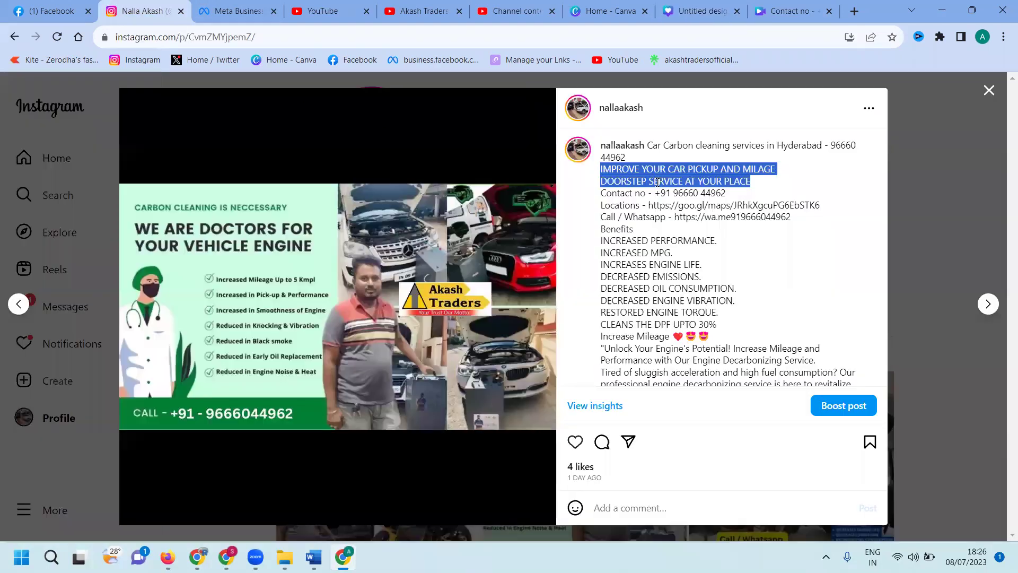
{"action": "mouse_move", "coordinate": [732, 195]}
{"action": "left_mouse_down"}
{"action": "mouse_move", "coordinate": [658, 191]}
{"action": "mouse_move", "coordinate": [737, 197]}
{"action": "left_mouse_up"}
{"action": "left_click", "coordinate": [728, 196]}
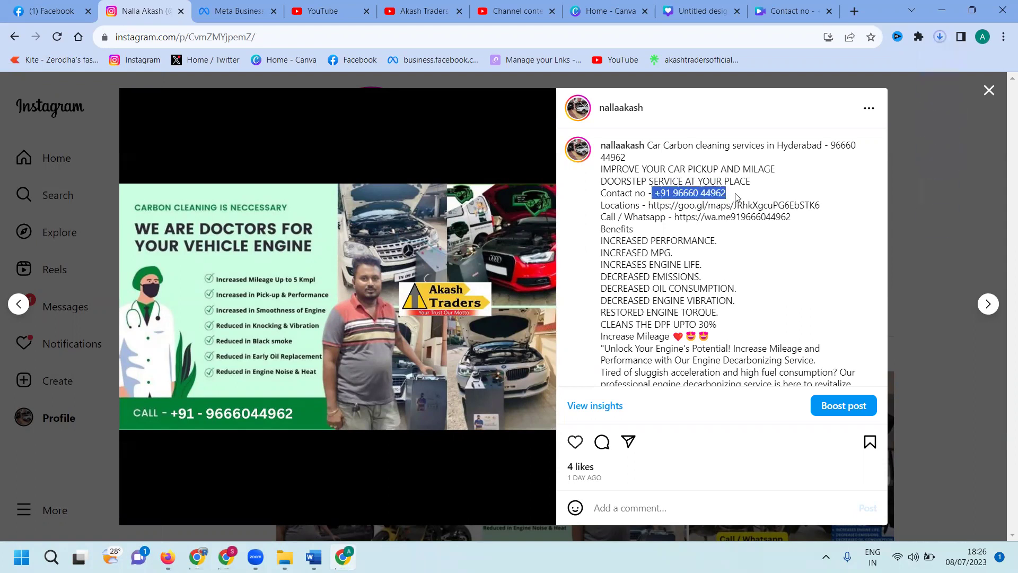
{"action": "left_click", "coordinate": [763, 13]}
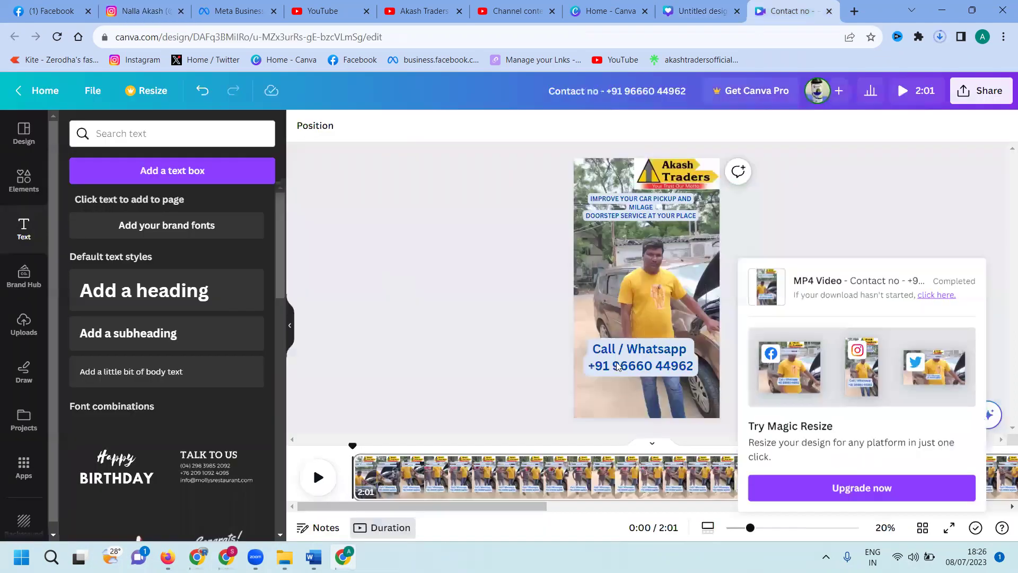
{"action": "left_click", "coordinate": [699, 11]}
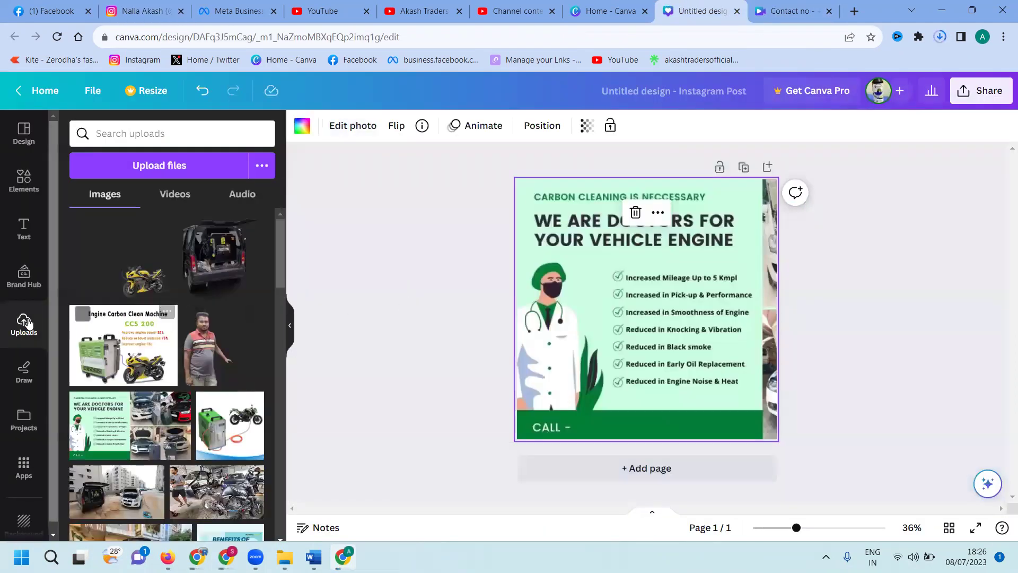
- Add a body text box containing the copied phone number and place it beside "CALL -" in the green bar
{"action": "left_click", "coordinate": [24, 228]}
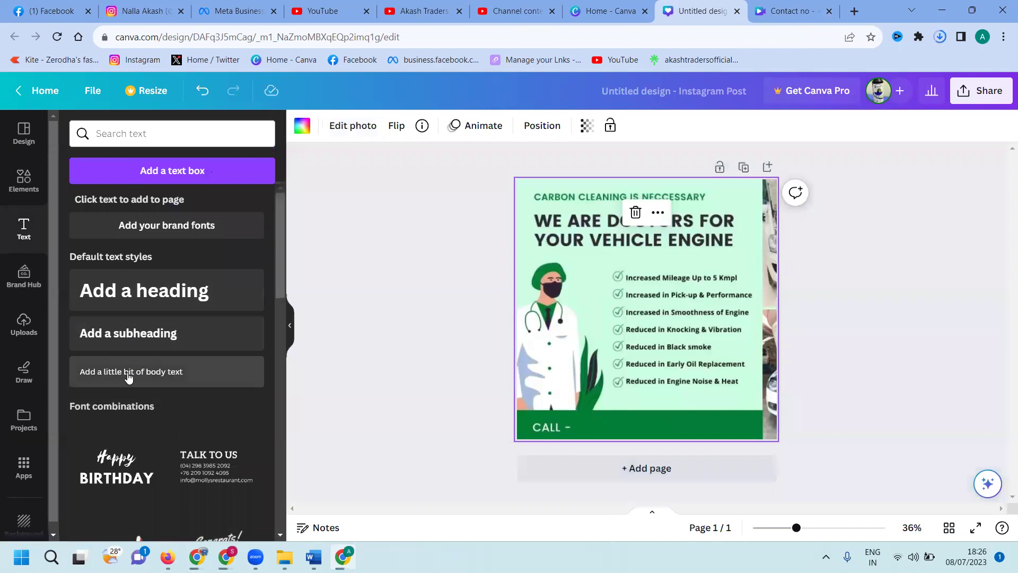
{"action": "left_click", "coordinate": [128, 375]}
{"action": "key", "text": "ctrl+v"}
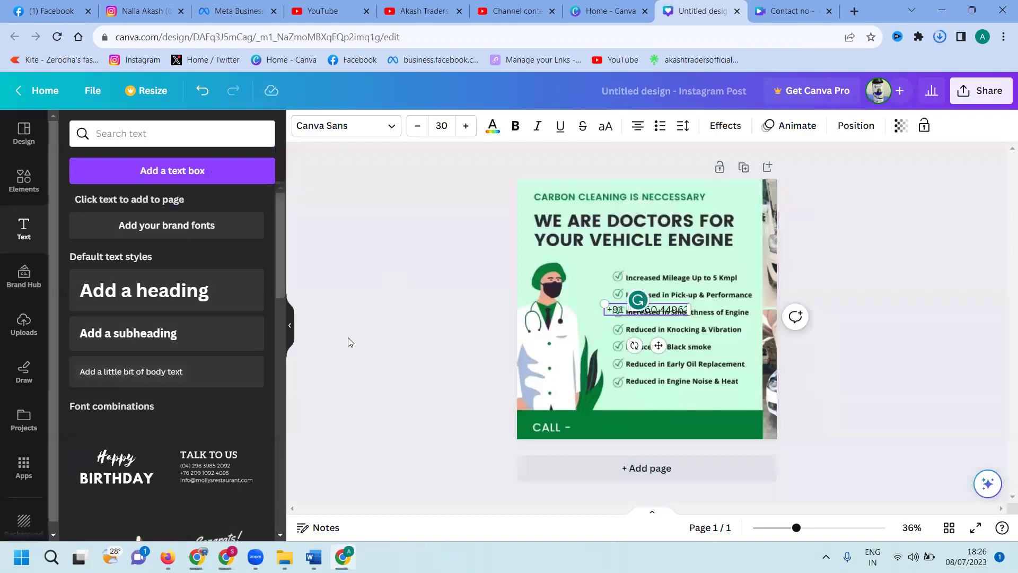
{"action": "left_click_drag", "start_coordinate": [641, 311], "coordinate": [631, 422]}
- Color the phone number text white and set its font size to 39
{"action": "double_click", "coordinate": [630, 423]}
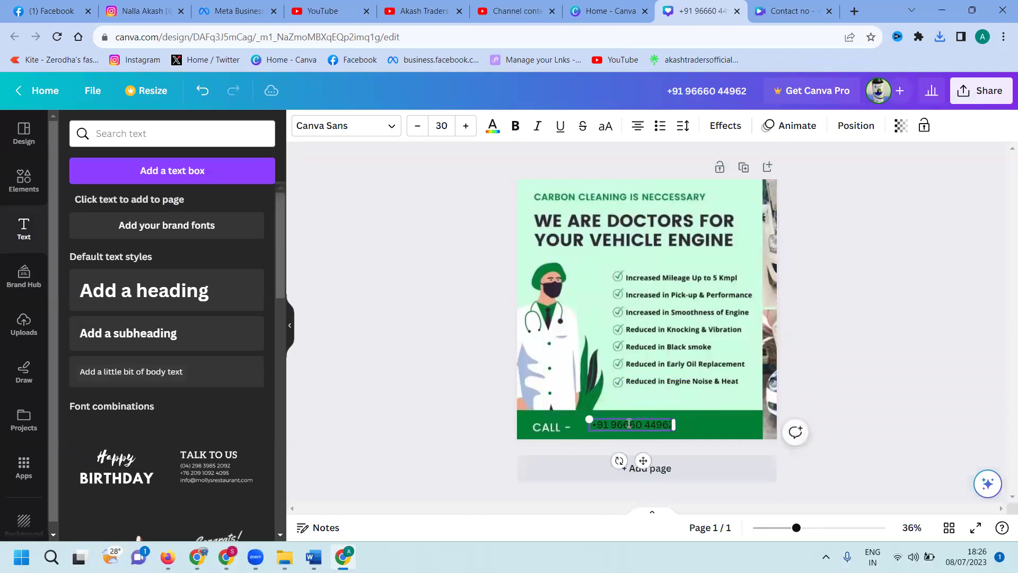
{"action": "left_click", "coordinate": [492, 127]}
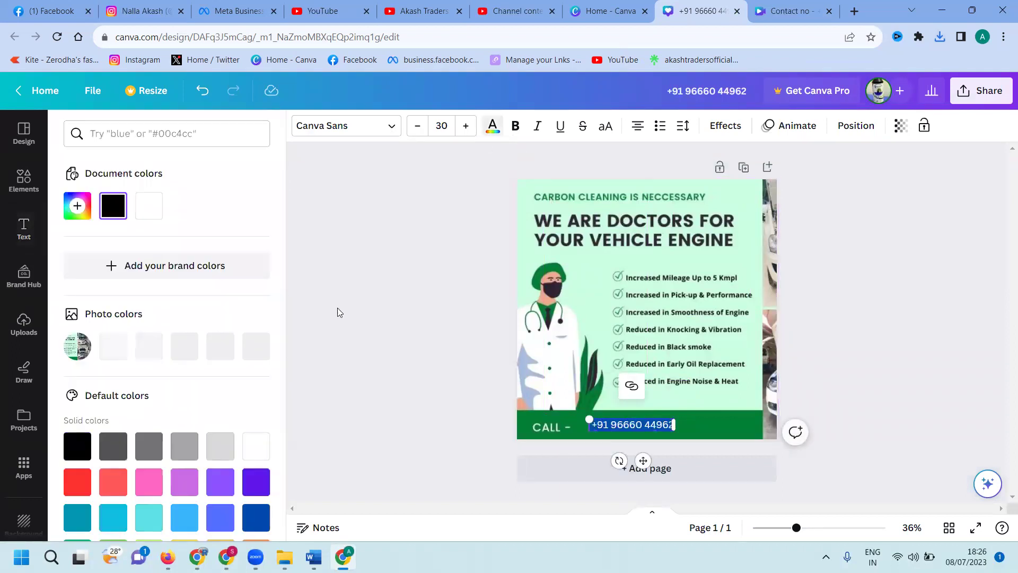
{"action": "left_click", "coordinate": [259, 444]}
{"action": "left_click", "coordinate": [465, 125]}
{"action": "left_click", "coordinate": [465, 126]}
{"action": "left_click", "coordinate": [465, 126]}
{"action": "left_click", "coordinate": [465, 126]}
{"action": "left_click", "coordinate": [465, 125]}
{"action": "left_click", "coordinate": [465, 126]}
{"action": "left_click", "coordinate": [465, 126]}
{"action": "left_click", "coordinate": [465, 126]}
{"action": "left_click", "coordinate": [465, 126]}
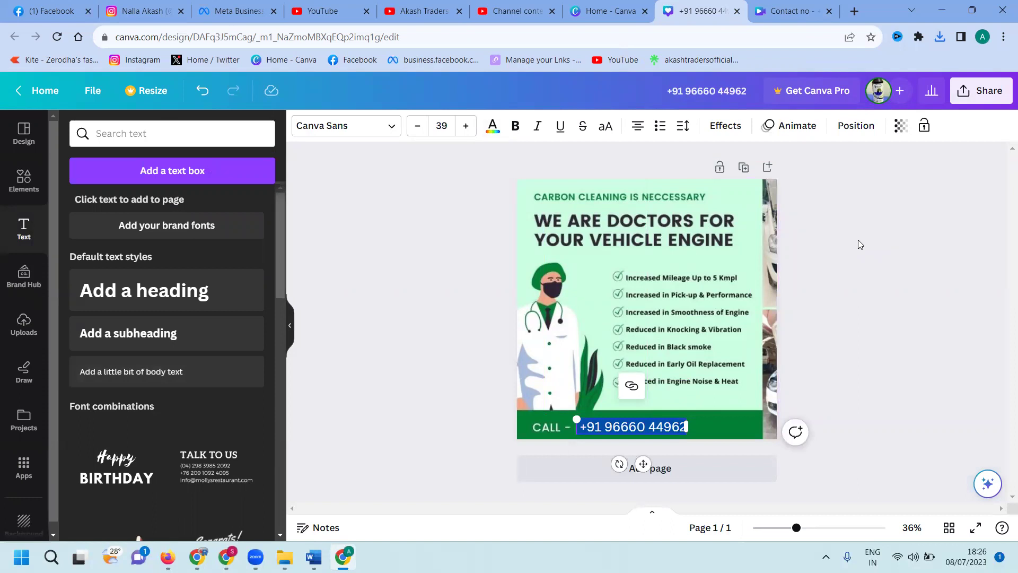
{"action": "left_click", "coordinate": [861, 260]}
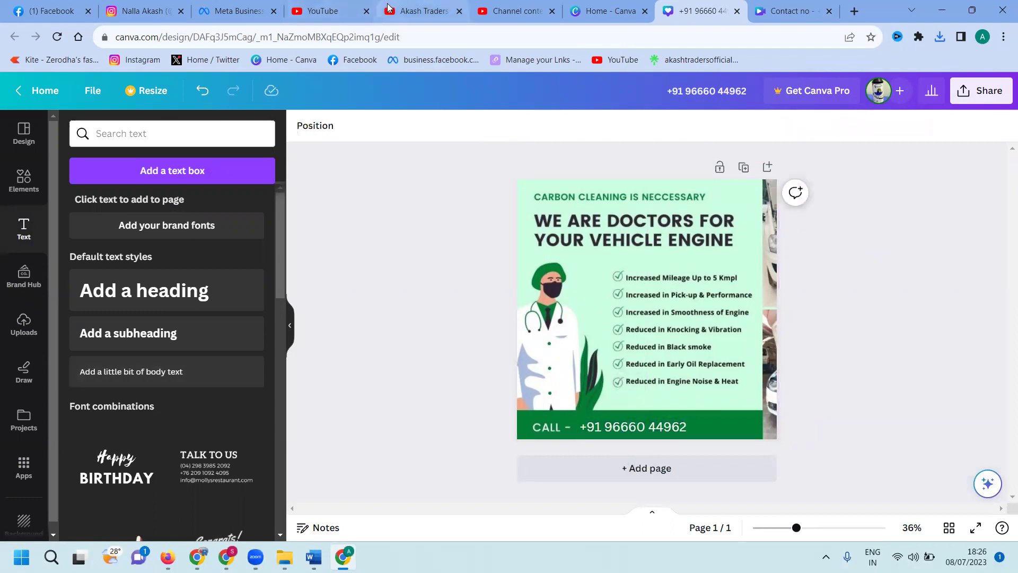
- Review the Shorts, Videos and Community sections of the Akash Traders YouTube channel
{"action": "left_click", "coordinate": [419, 11]}
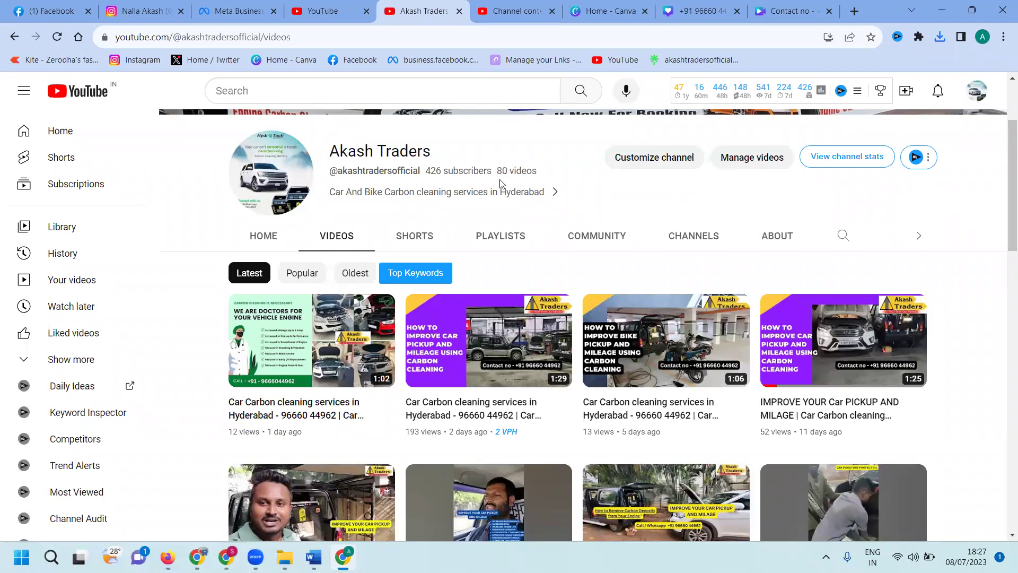
{"action": "left_click", "coordinate": [415, 234]}
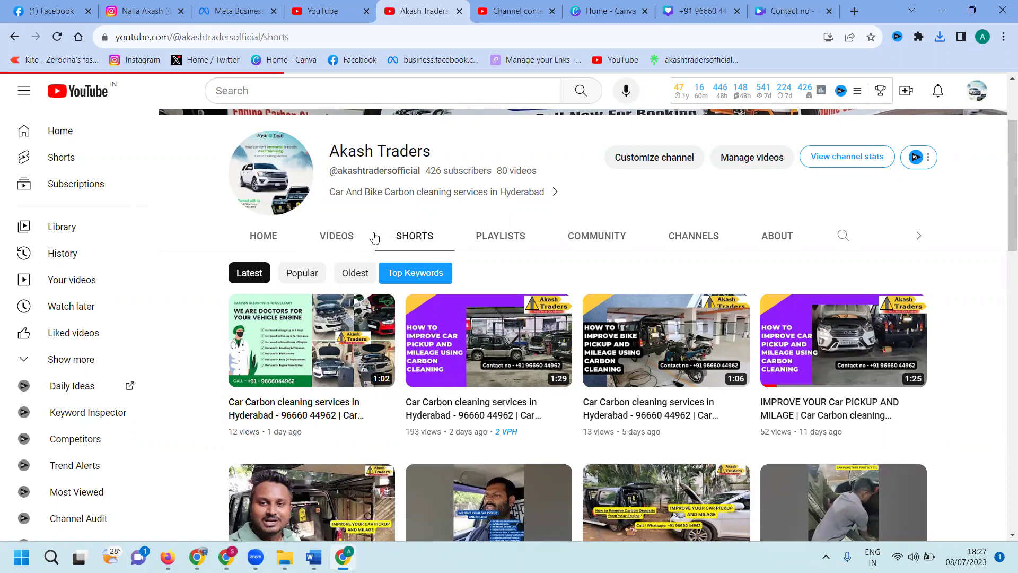
{"action": "left_click", "coordinate": [336, 367]}
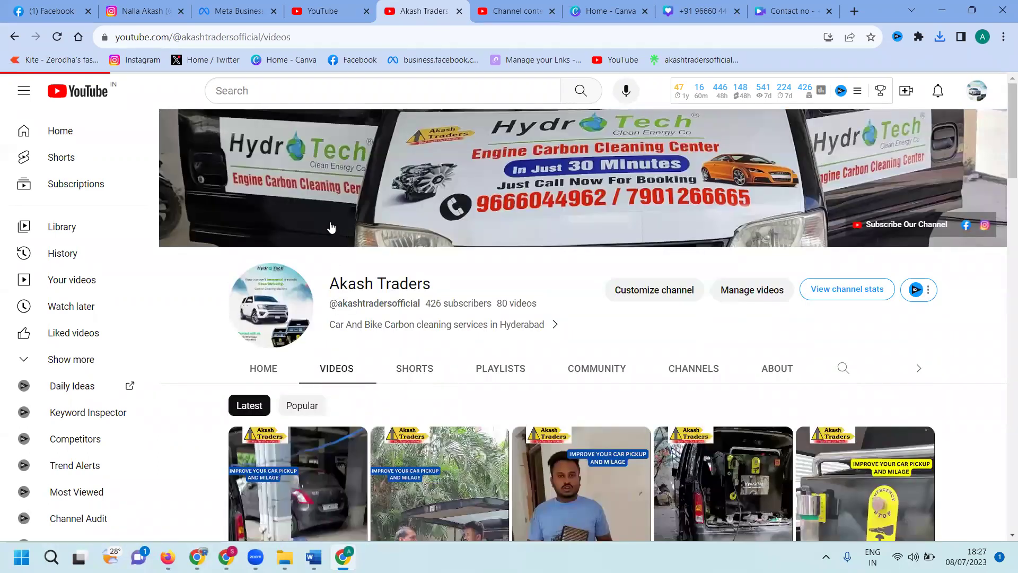
{"action": "scroll", "coordinate": [334, 225], "scroll_direction": "down", "scroll_amount": 1}
{"action": "scroll", "coordinate": [588, 207], "scroll_direction": "down", "scroll_amount": 3}
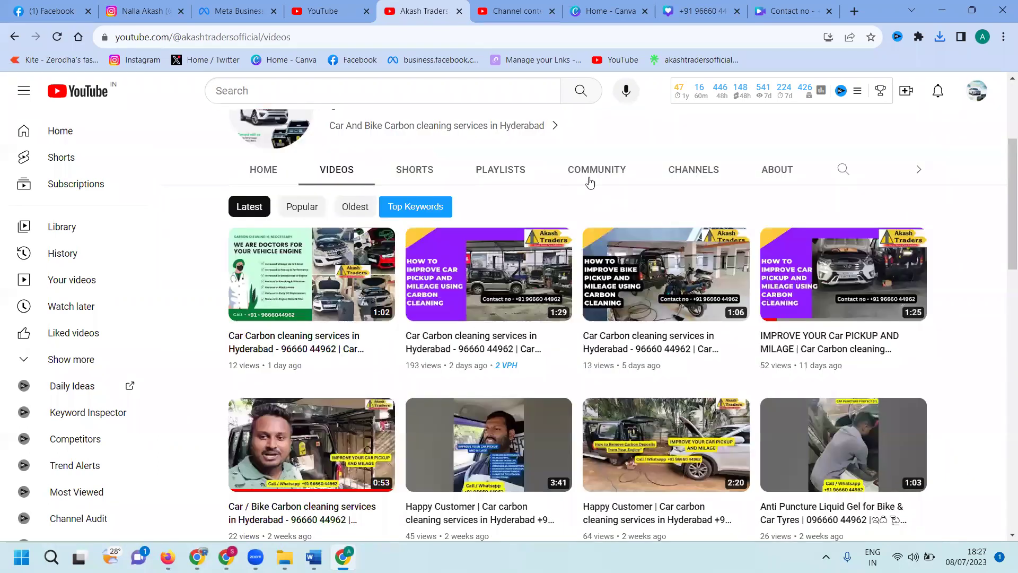
{"action": "left_click", "coordinate": [589, 182]}
{"action": "scroll", "coordinate": [588, 193], "scroll_direction": "down", "scroll_amount": 6}
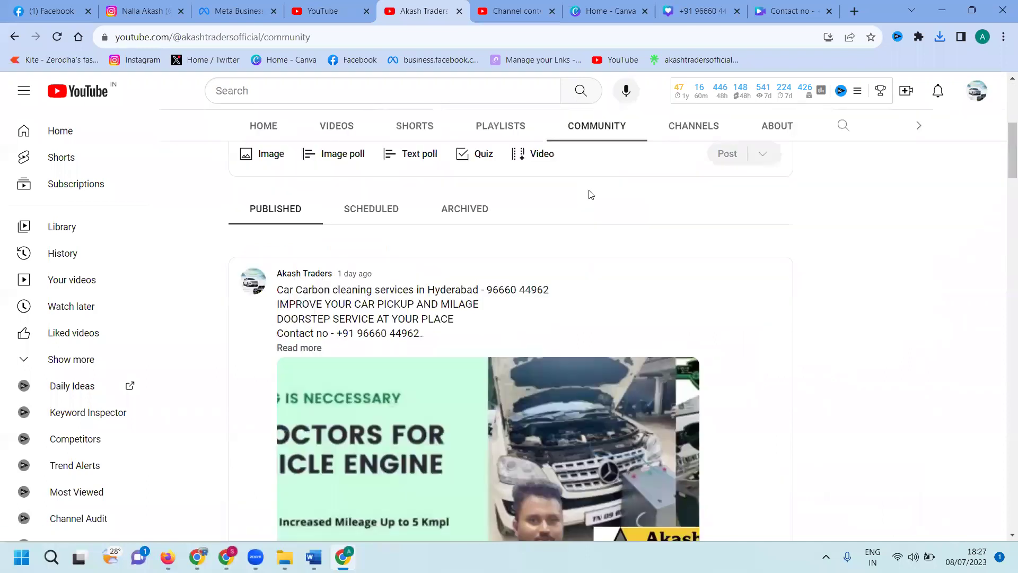
{"action": "scroll", "coordinate": [502, 206], "scroll_direction": "up", "scroll_amount": 3}
{"action": "left_click", "coordinate": [346, 171]}
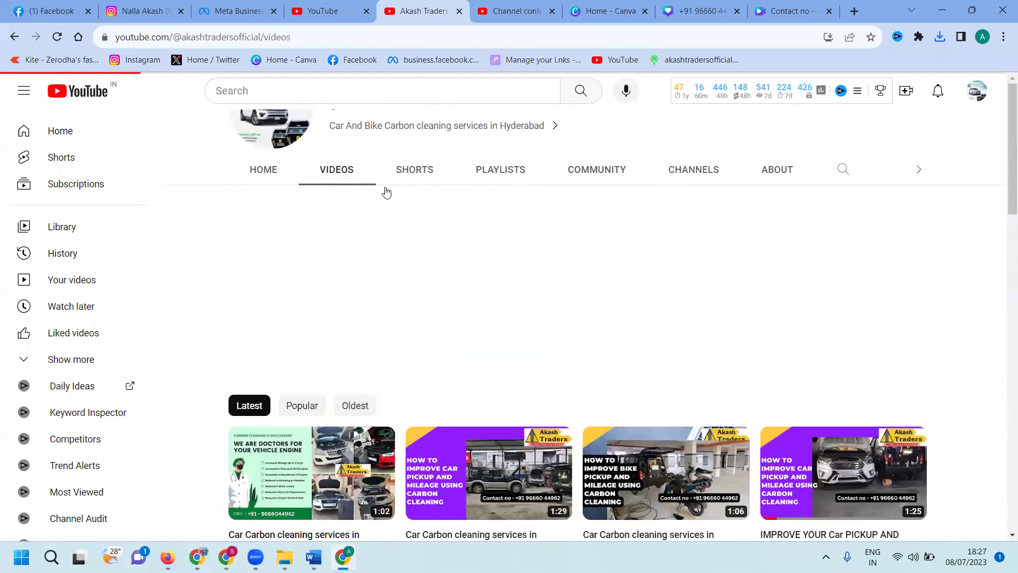
- In the Instagram post, enlarge and shift the background image until the car photos fall outside the page, and realign the phone number with "CALL -"
{"action": "left_click", "coordinate": [790, 11]}
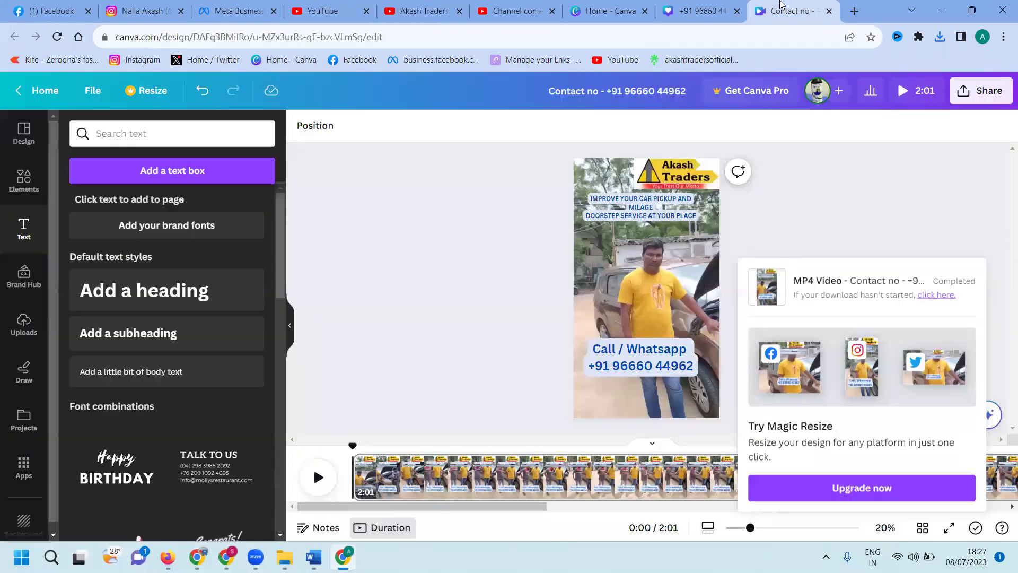
{"action": "left_click", "coordinate": [722, 6]}
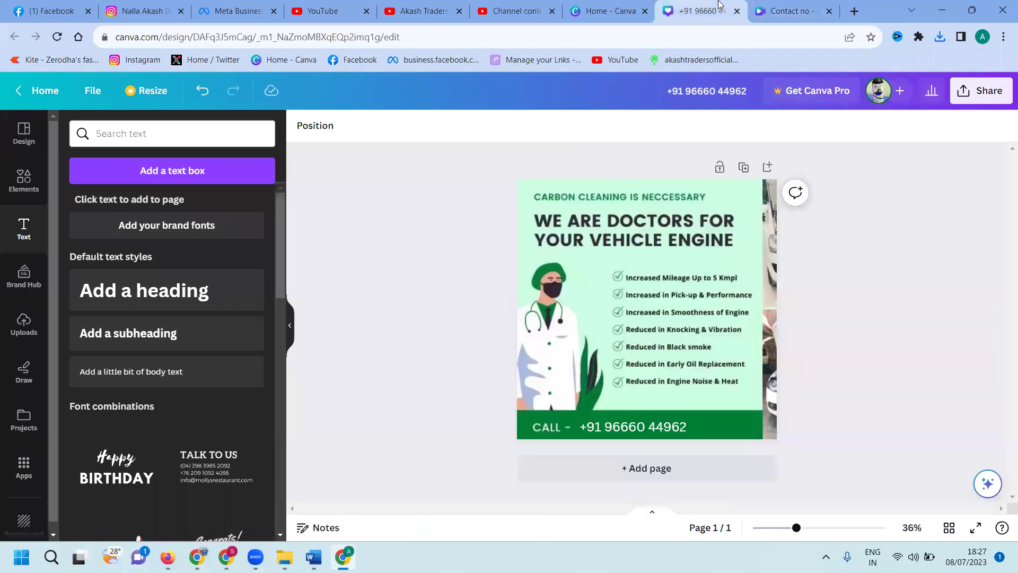
{"action": "double_click", "coordinate": [773, 235]}
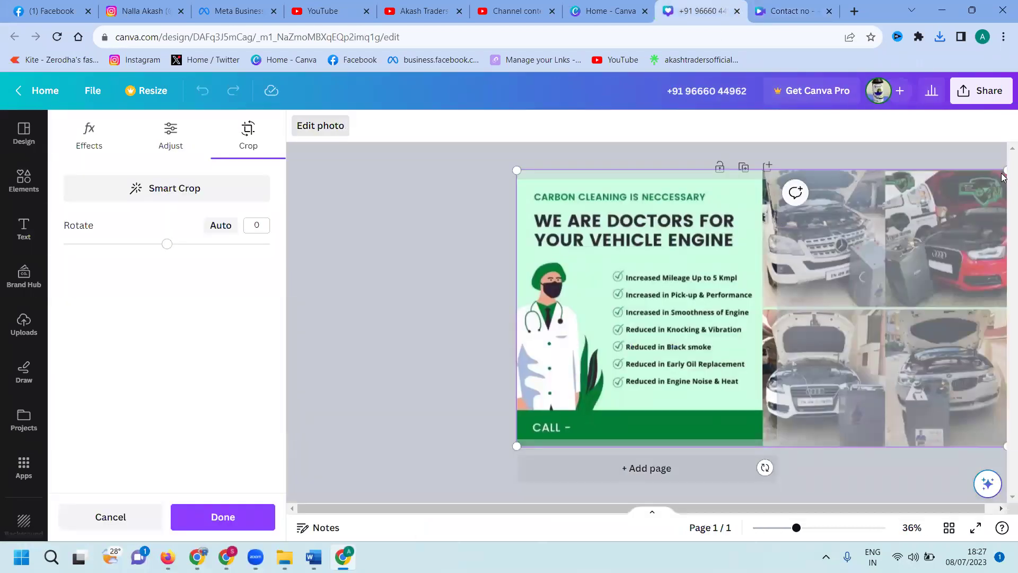
{"action": "left_click_drag", "start_coordinate": [998, 170], "coordinate": [1015, 151]}
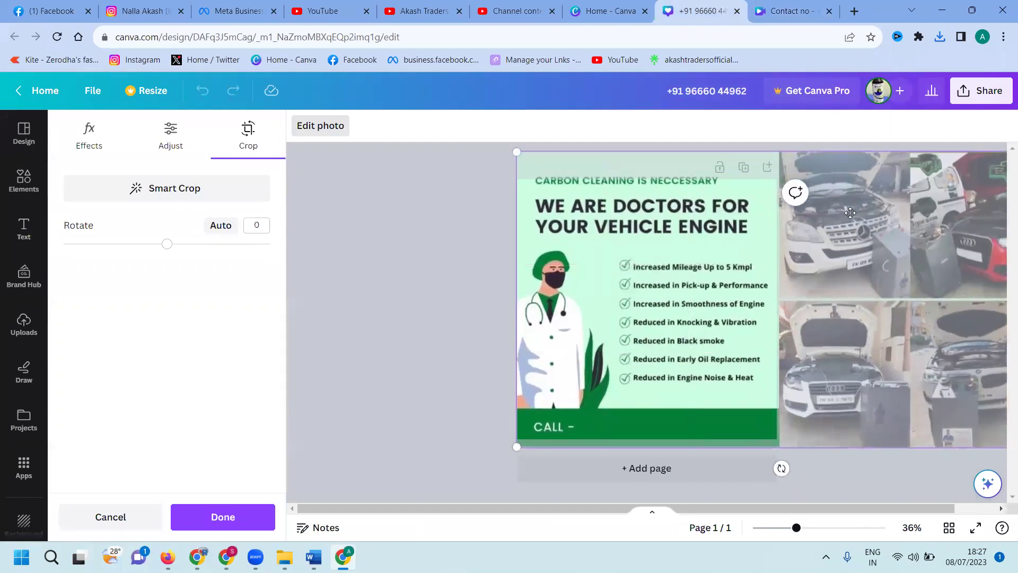
{"action": "left_click_drag", "start_coordinate": [588, 289], "coordinate": [592, 295]}
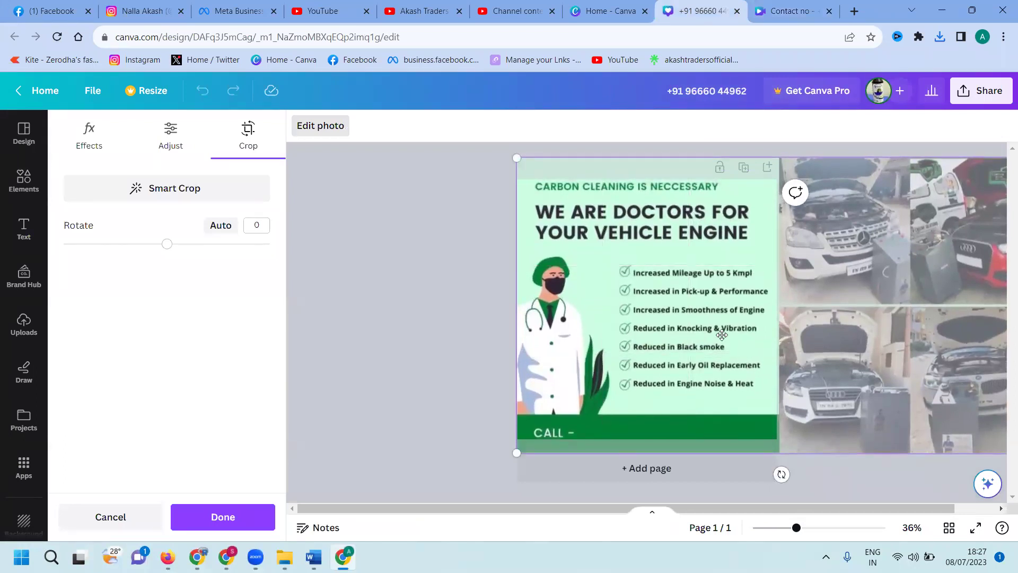
{"action": "left_click", "coordinate": [419, 336]}
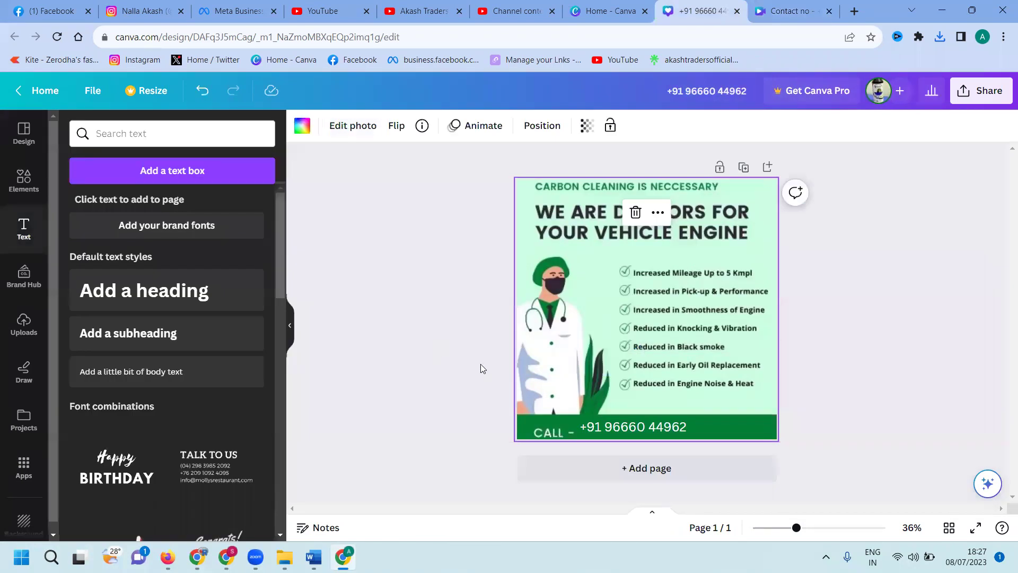
{"action": "left_click_drag", "start_coordinate": [616, 423], "coordinate": [625, 427]}
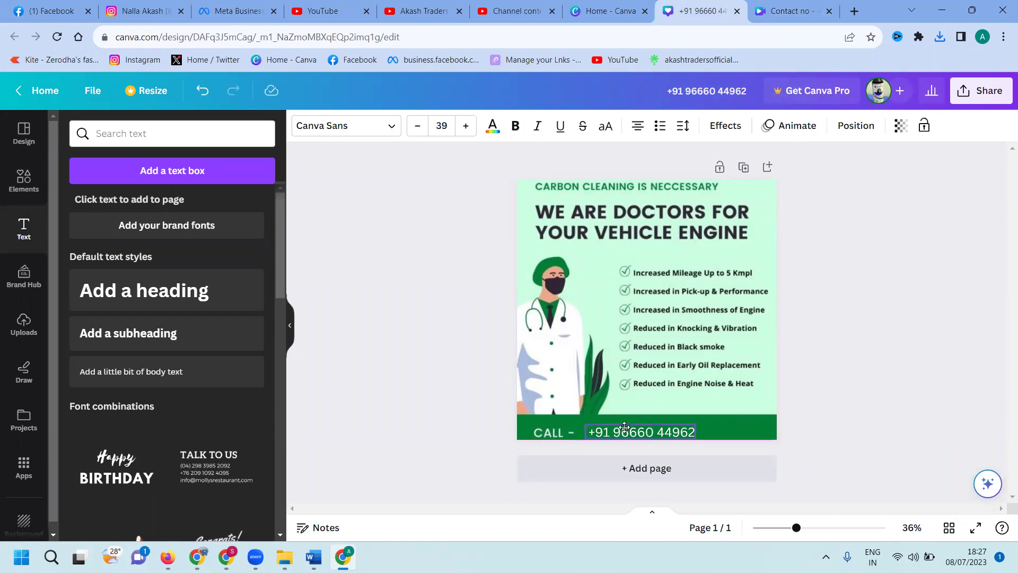
{"action": "left_click", "coordinate": [889, 407]}
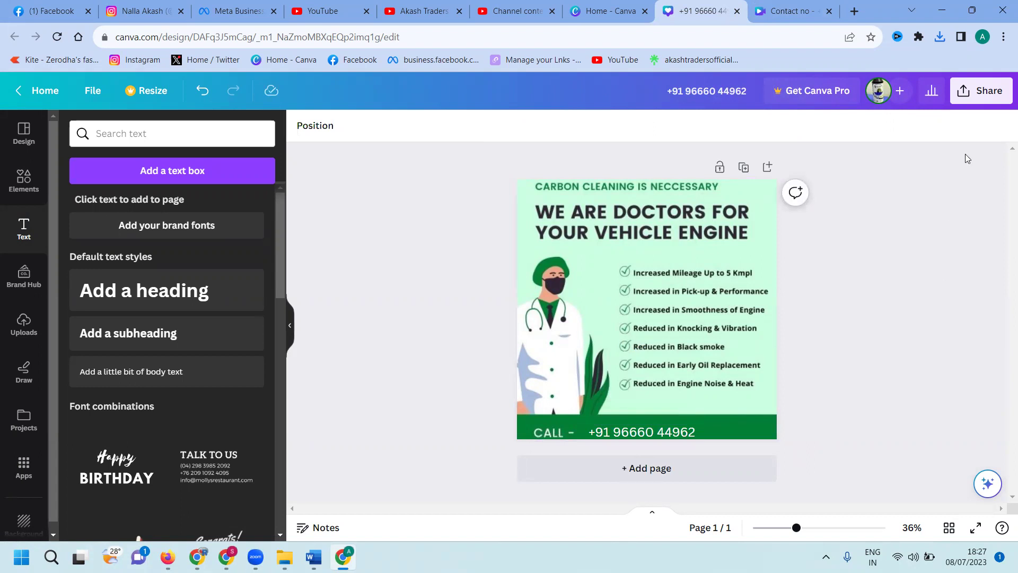
- Download the Instagram post as a JPG file
{"action": "left_click", "coordinate": [978, 91]}
{"action": "left_click", "coordinate": [854, 412]}
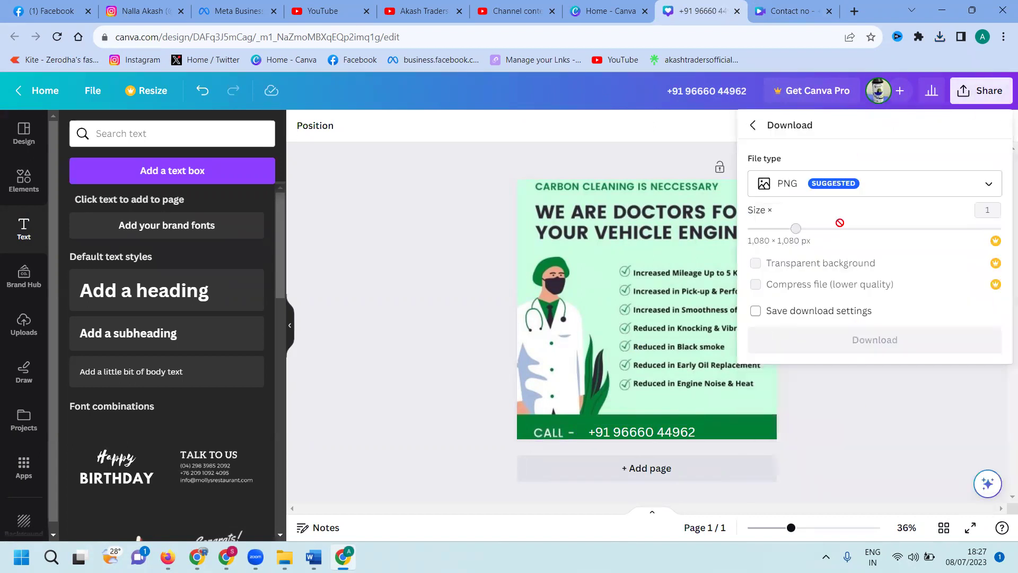
{"action": "left_click", "coordinate": [827, 190]}
{"action": "left_click", "coordinate": [822, 223]}
{"action": "left_click", "coordinate": [885, 346]}
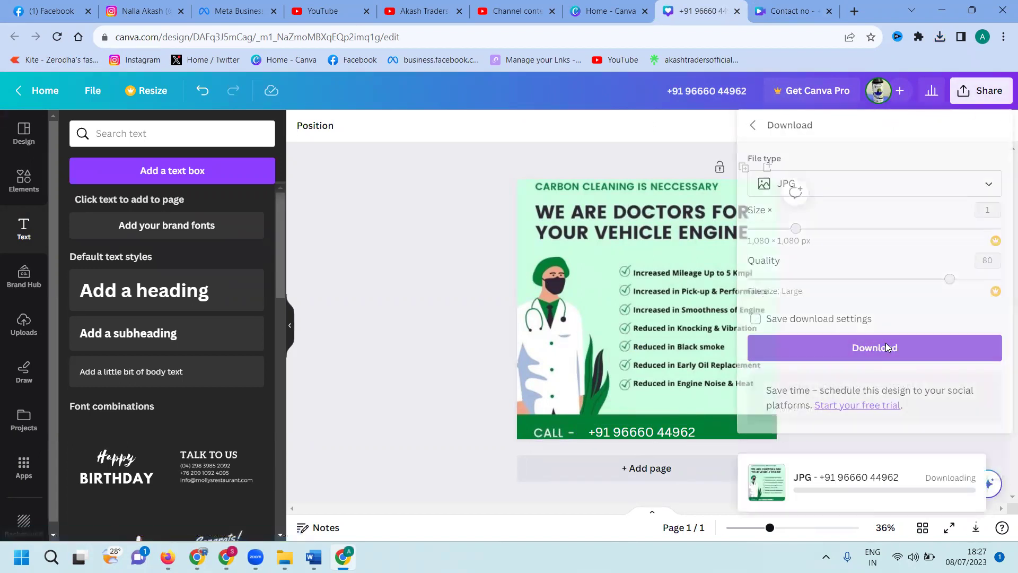
- Create a blank YouTube Thumbnail design from the Canva home page
{"action": "left_click", "coordinate": [583, 6]}
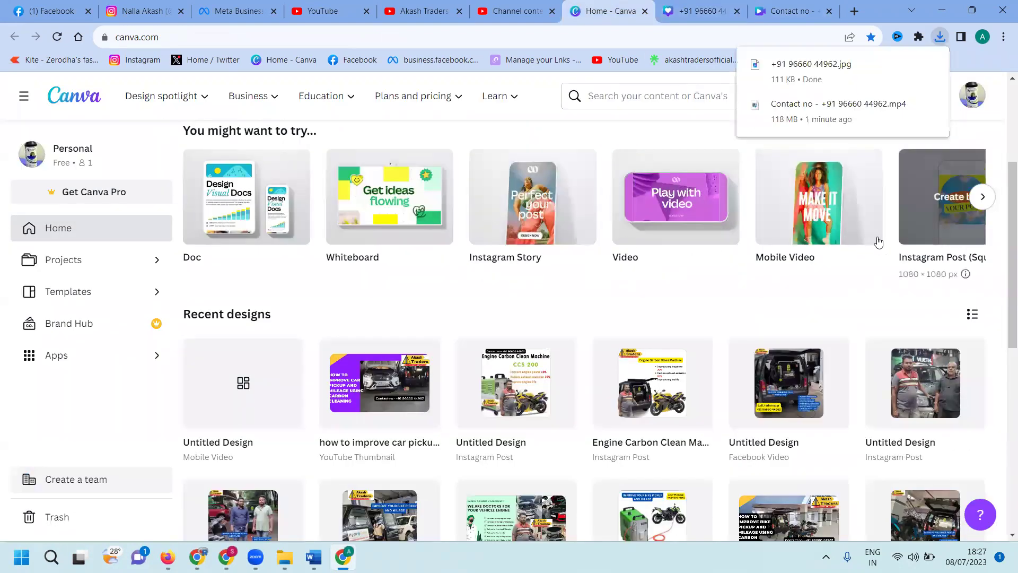
{"action": "left_click", "coordinate": [985, 198]}
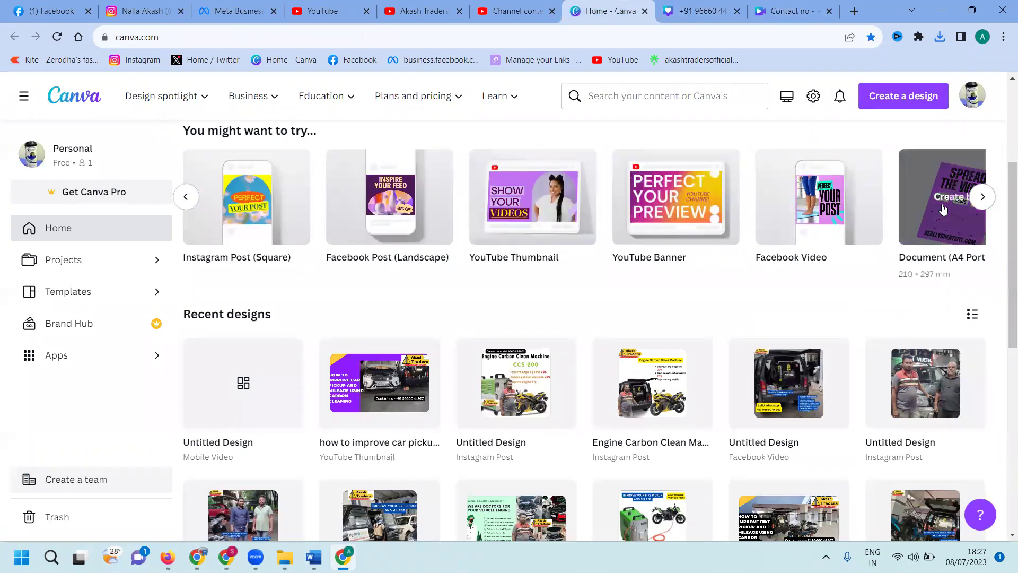
{"action": "scroll", "coordinate": [816, 212], "scroll_direction": "up", "scroll_amount": 1}
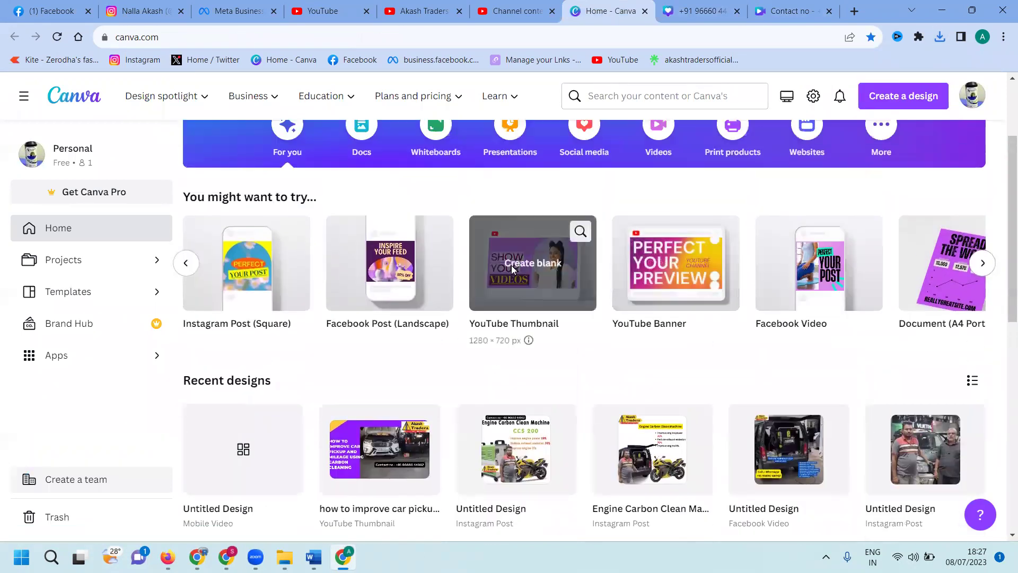
{"action": "left_click", "coordinate": [512, 266]}
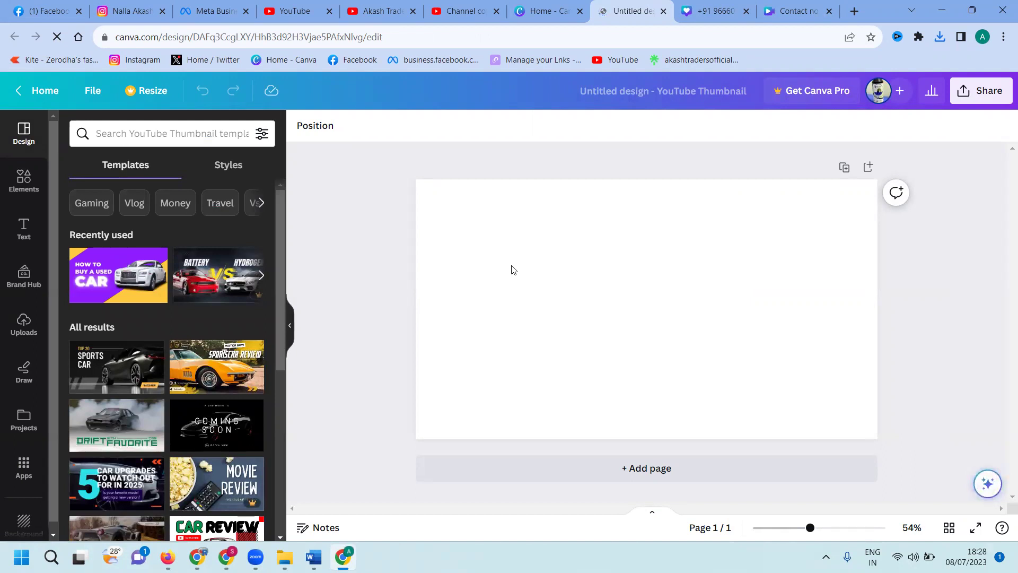
{"action": "left_click", "coordinate": [24, 323]}
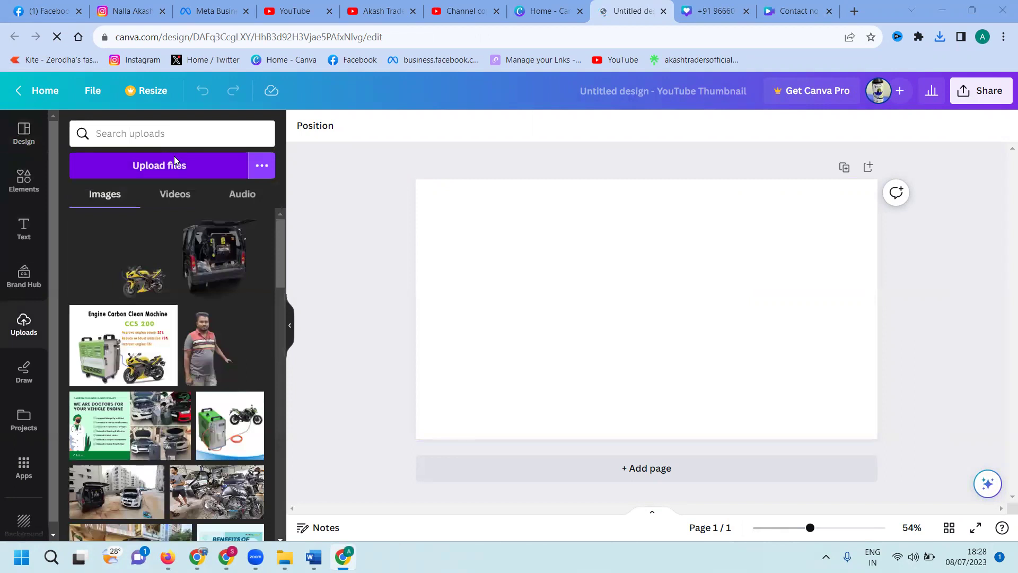
{"action": "left_click", "coordinate": [175, 163]}
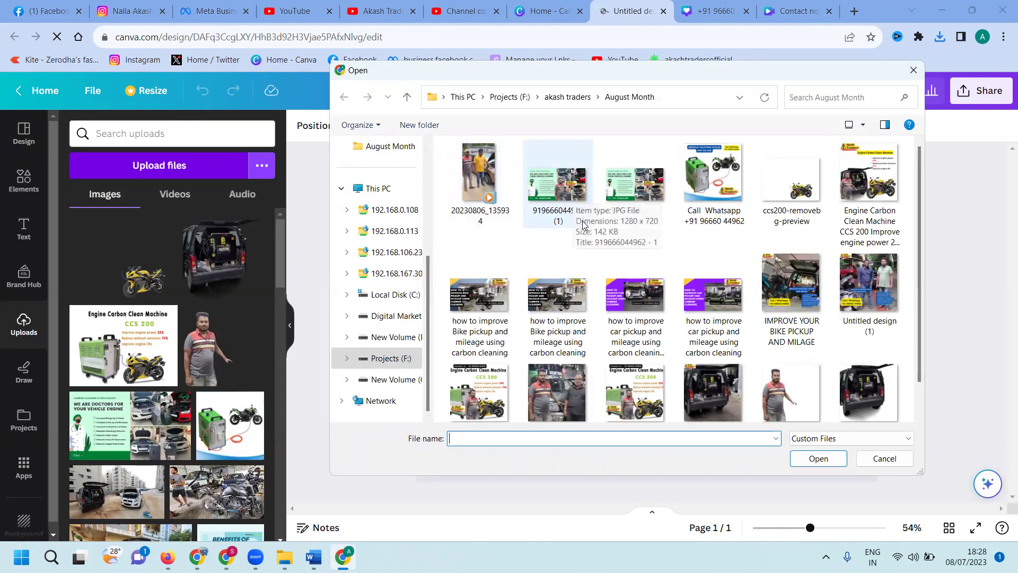
{"action": "scroll", "coordinate": [583, 223], "scroll_direction": "down", "scroll_amount": 1}
{"action": "left_click", "coordinate": [883, 458]}
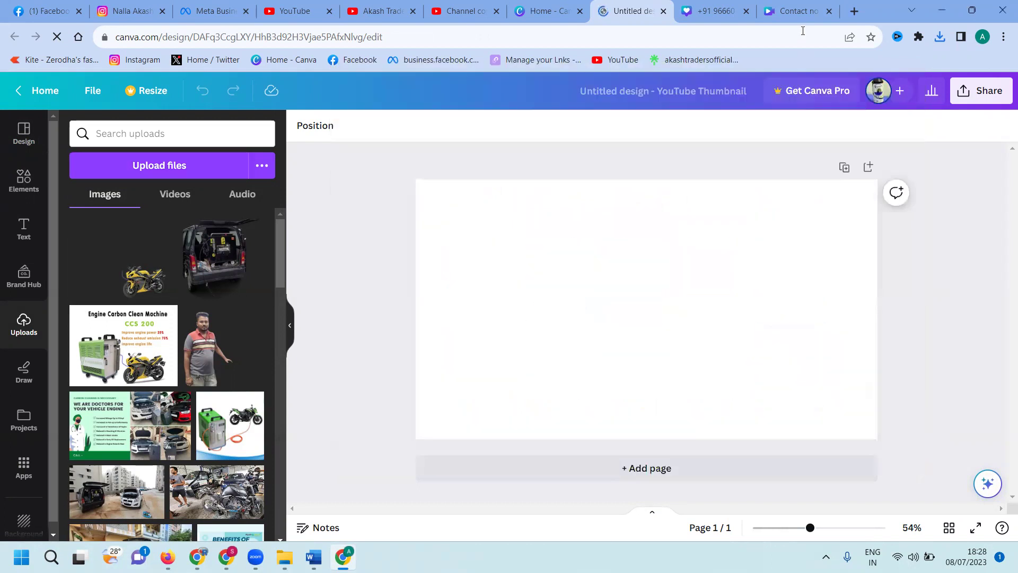
- Return to the Instagram post design and download its JPG again from the download notice
{"action": "left_click", "coordinate": [798, 11]}
{"action": "left_click", "coordinate": [702, 9]}
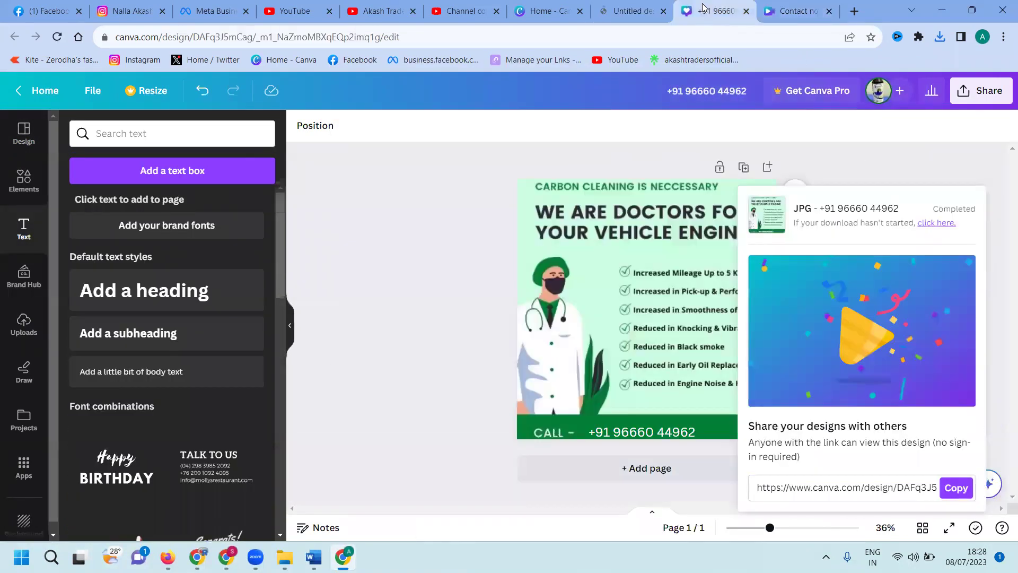
{"action": "left_click", "coordinate": [925, 223]}
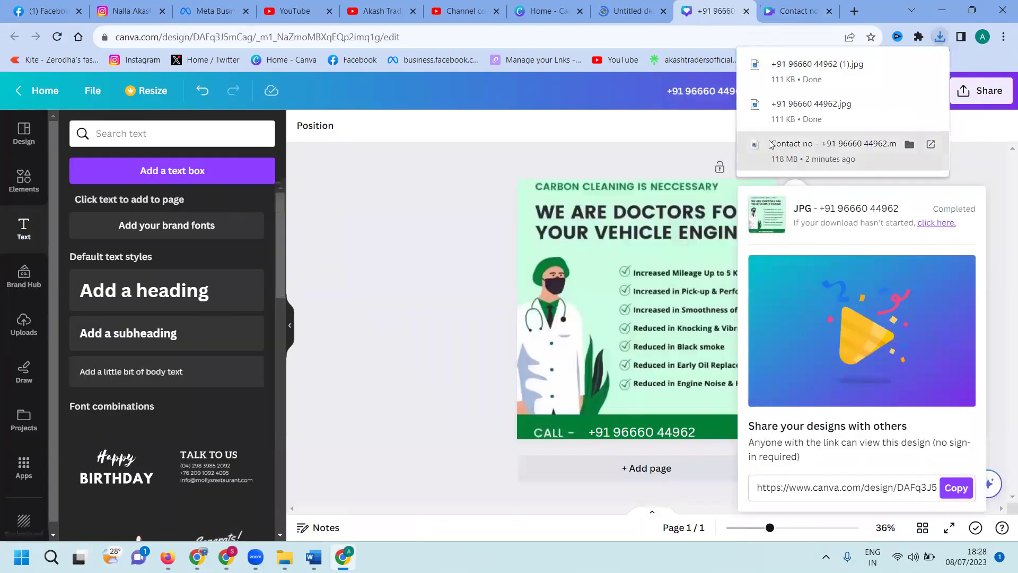
- Upload the original downloaded JPG of the Instagram post from the Downloads folder into the YouTube Thumbnail design
{"action": "left_click", "coordinate": [630, 12]}
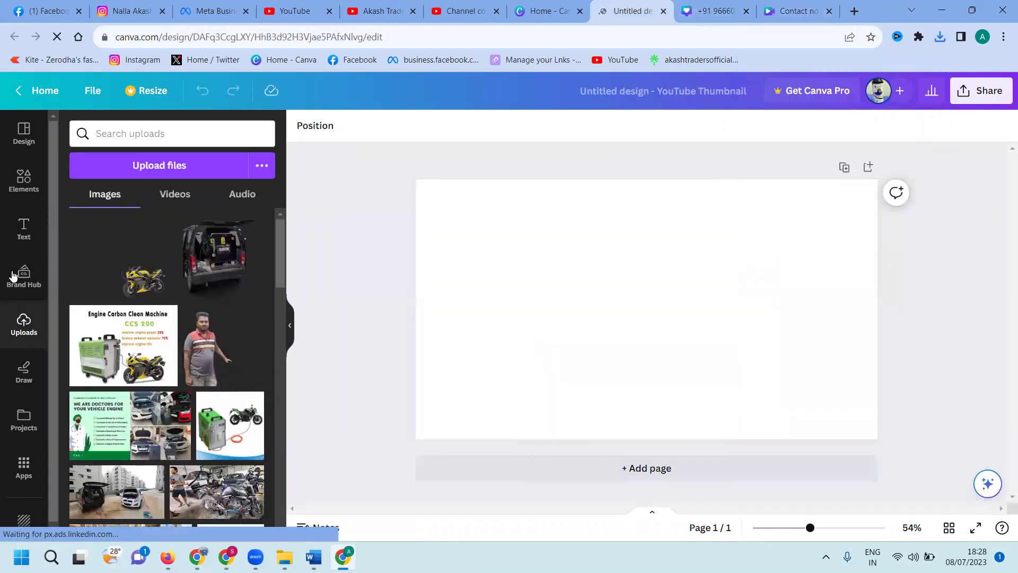
{"action": "left_click", "coordinate": [127, 169]}
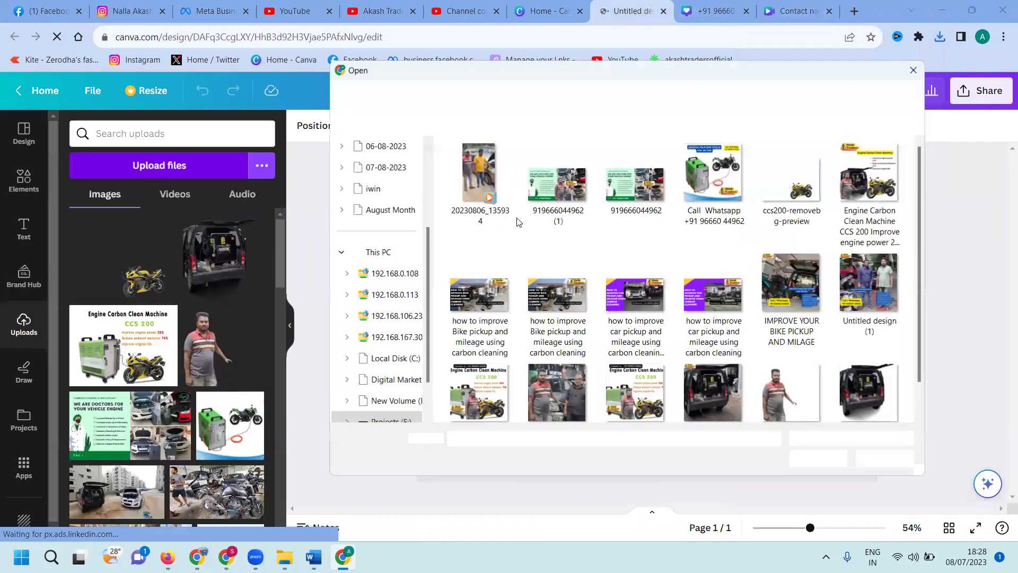
{"action": "scroll", "coordinate": [599, 245], "scroll_direction": "down", "scroll_amount": 1}
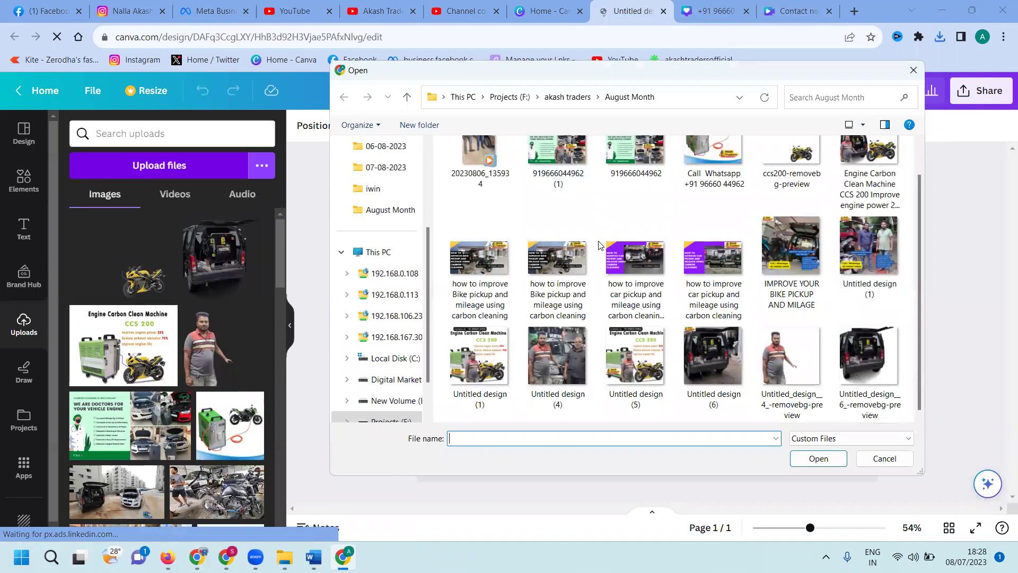
{"action": "scroll", "coordinate": [580, 265], "scroll_direction": "up", "scroll_amount": 1}
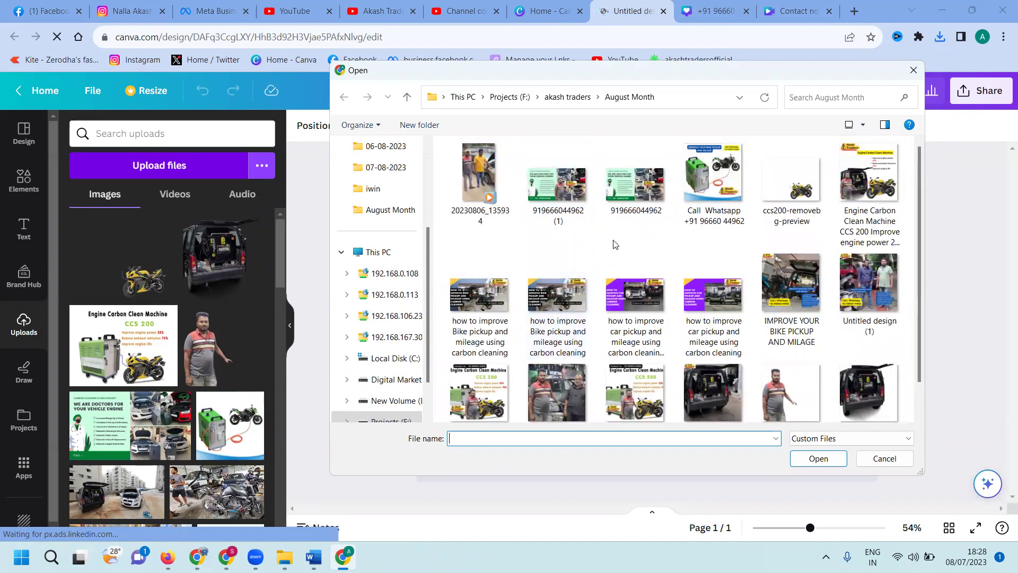
{"action": "scroll", "coordinate": [610, 240], "scroll_direction": "down", "scroll_amount": 1}
{"action": "scroll", "coordinate": [610, 238], "scroll_direction": "up", "scroll_amount": 1}
{"action": "scroll", "coordinate": [374, 235], "scroll_direction": "up", "scroll_amount": 4}
{"action": "left_click", "coordinate": [382, 210]}
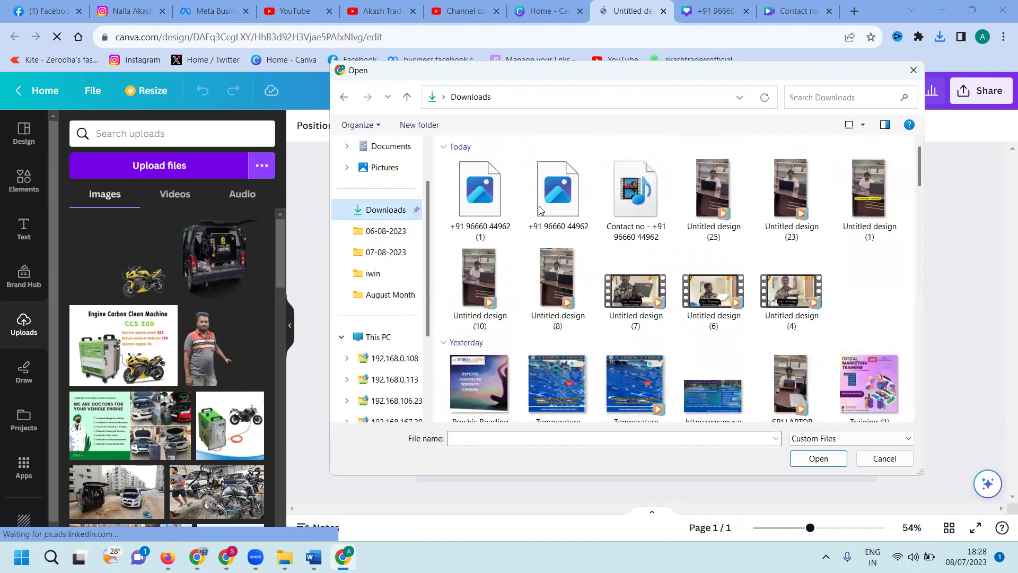
{"action": "double_click", "coordinate": [557, 188]}
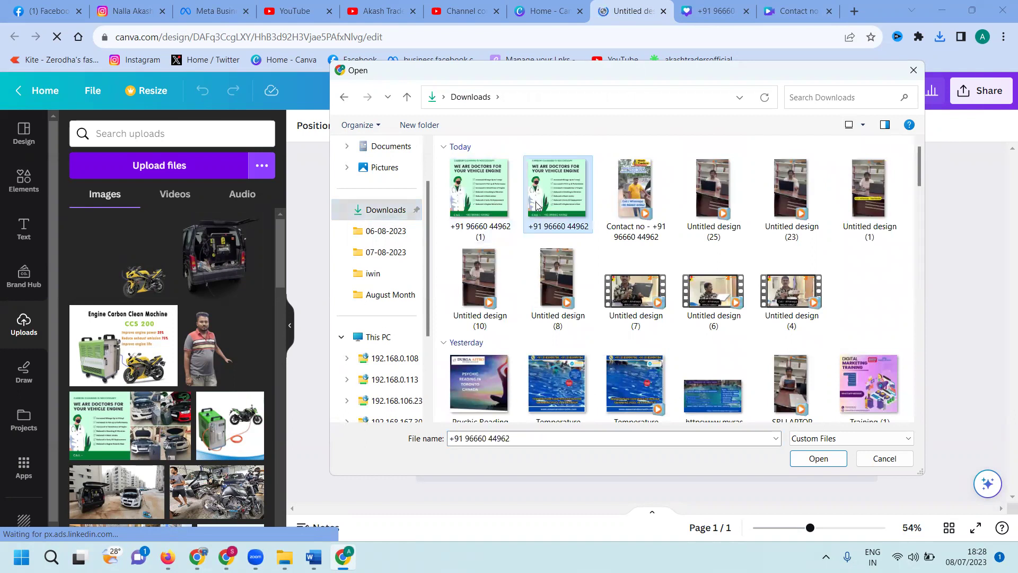
- Delete the logo and both text overlays from the contact number video design and view its sharing options
{"action": "left_click", "coordinate": [696, 6]}
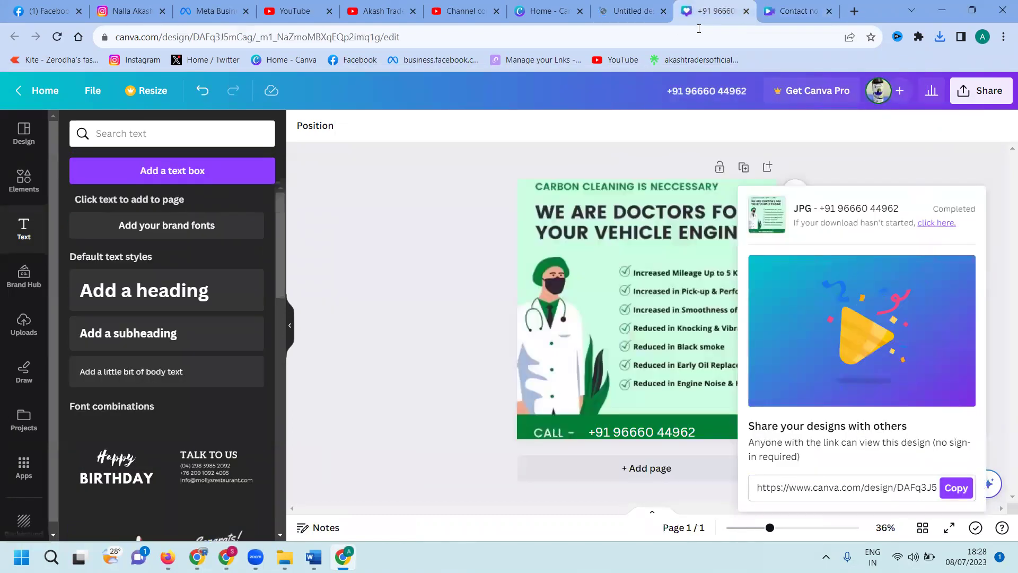
{"action": "left_click", "coordinate": [778, 20]}
{"action": "left_click", "coordinate": [972, 93]}
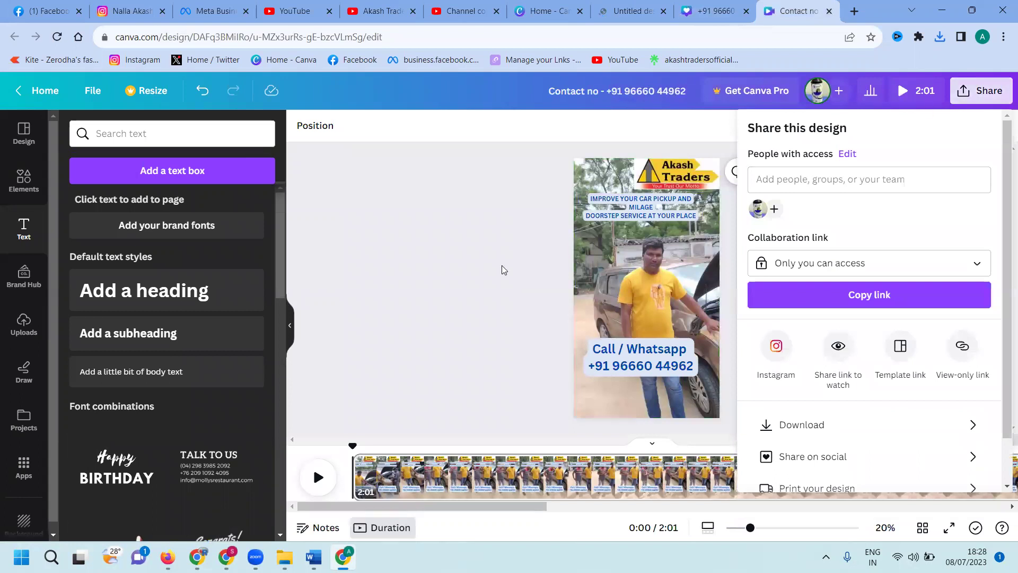
{"action": "left_click", "coordinate": [504, 269]}
{"action": "key", "text": "ctrl+a"}
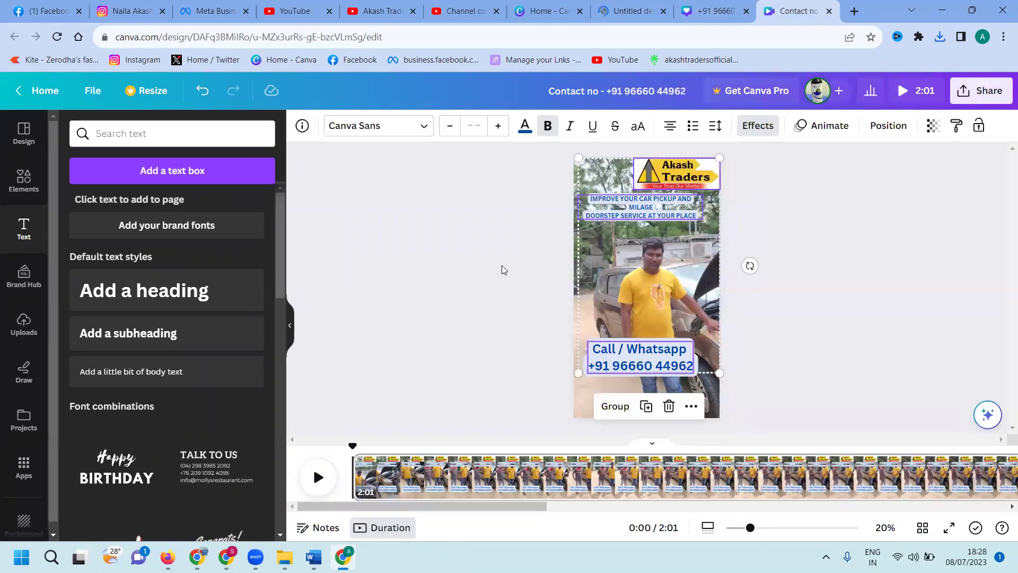
{"action": "key", "text": "Delete"}
{"action": "left_click", "coordinate": [970, 97]}
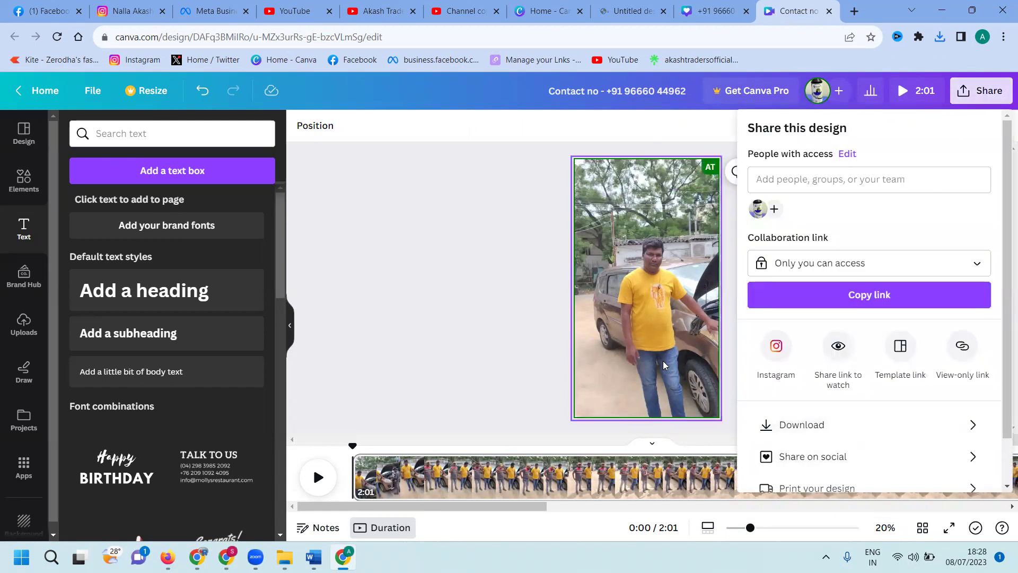
{"action": "left_click", "coordinate": [497, 330]}
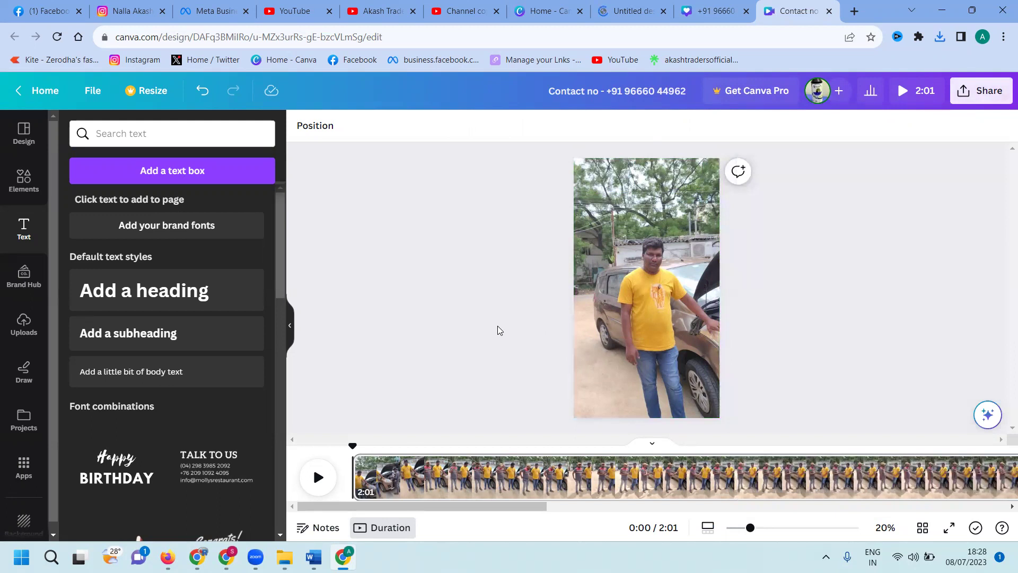
{"action": "left_click", "coordinate": [979, 92]}
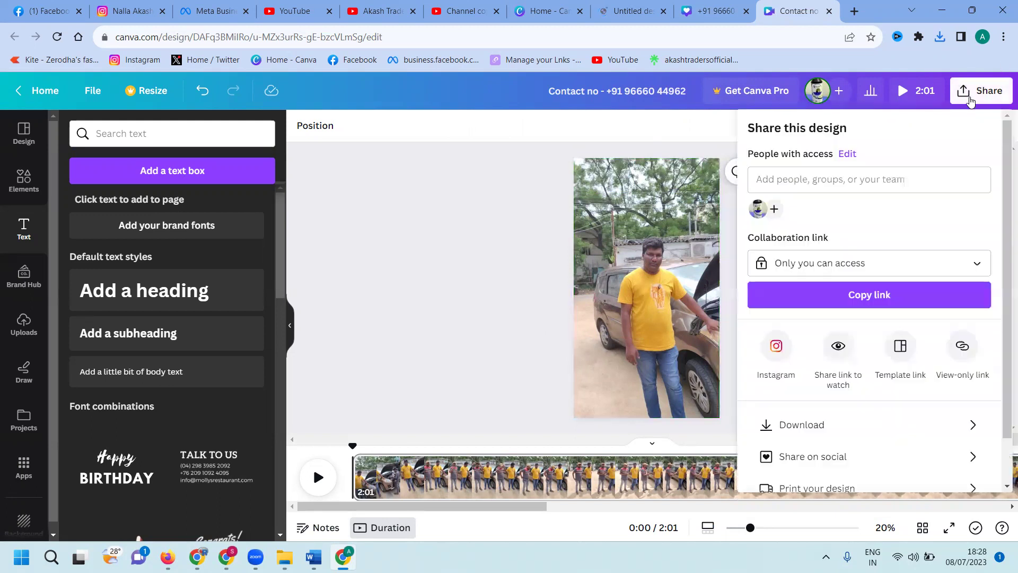
{"action": "left_click", "coordinate": [557, 221]}
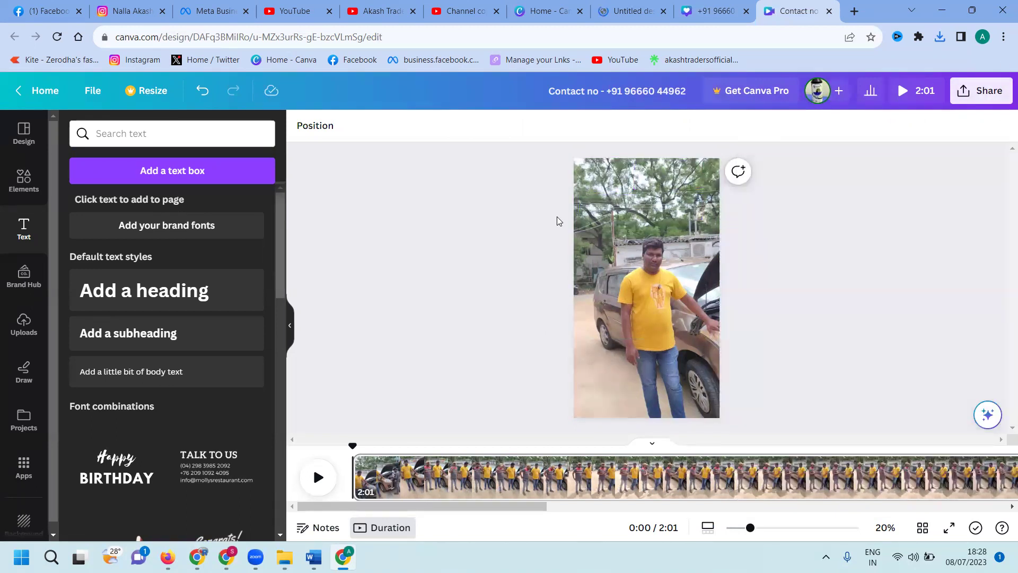
- Undo the deletion of the logo and text overlays in the video design
{"action": "key", "text": "ctrl+z"}
{"action": "left_click", "coordinate": [601, 220]}
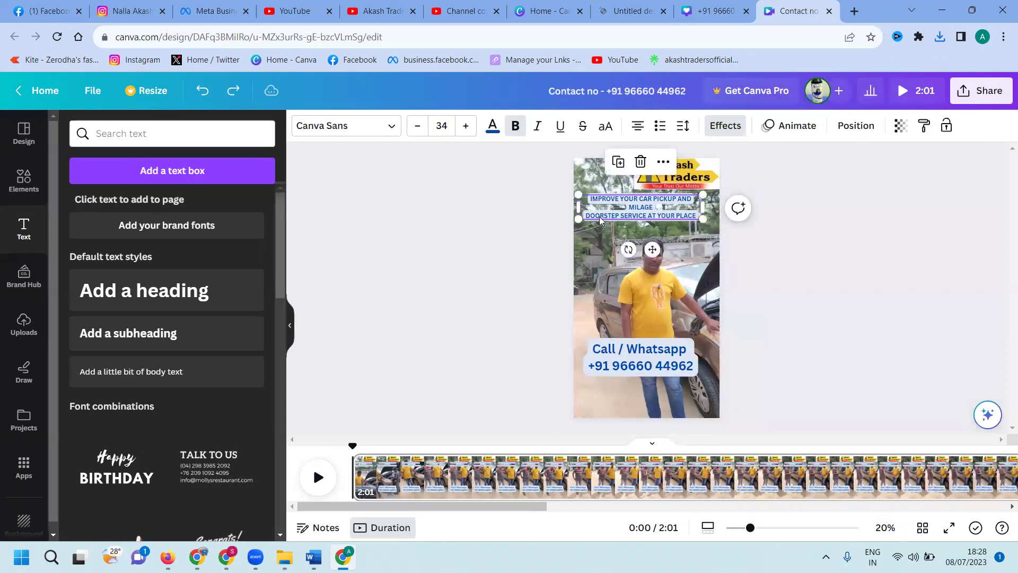
{"action": "left_click", "coordinate": [932, 205]}
- Add the uploaded Instagram post image to the YouTube Thumbnail design and enlarge it to full page height along the left edge
{"action": "left_click", "coordinate": [631, 11]}
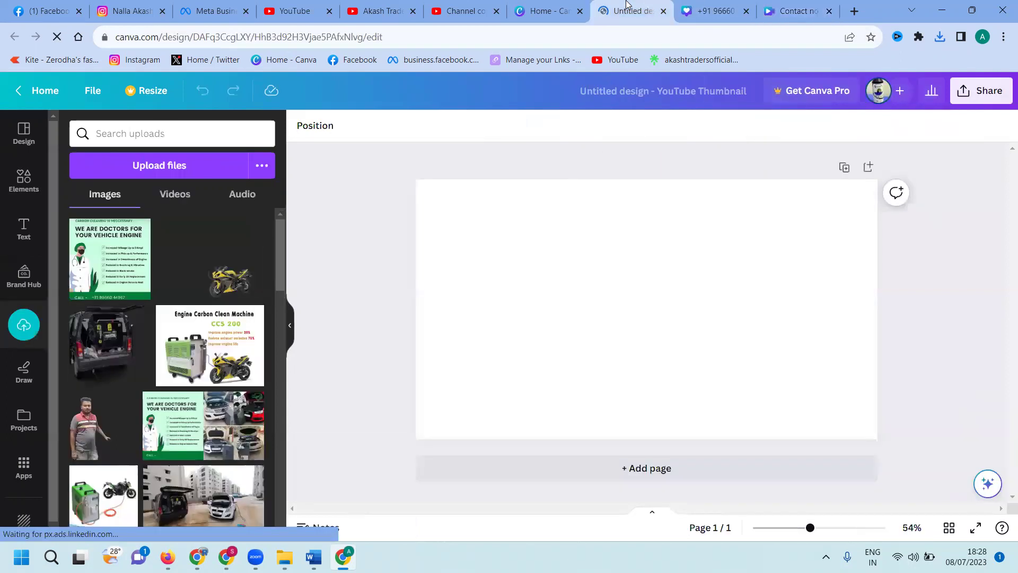
{"action": "left_click", "coordinate": [136, 257]}
{"action": "left_click_drag", "start_coordinate": [595, 260], "coordinate": [478, 218]}
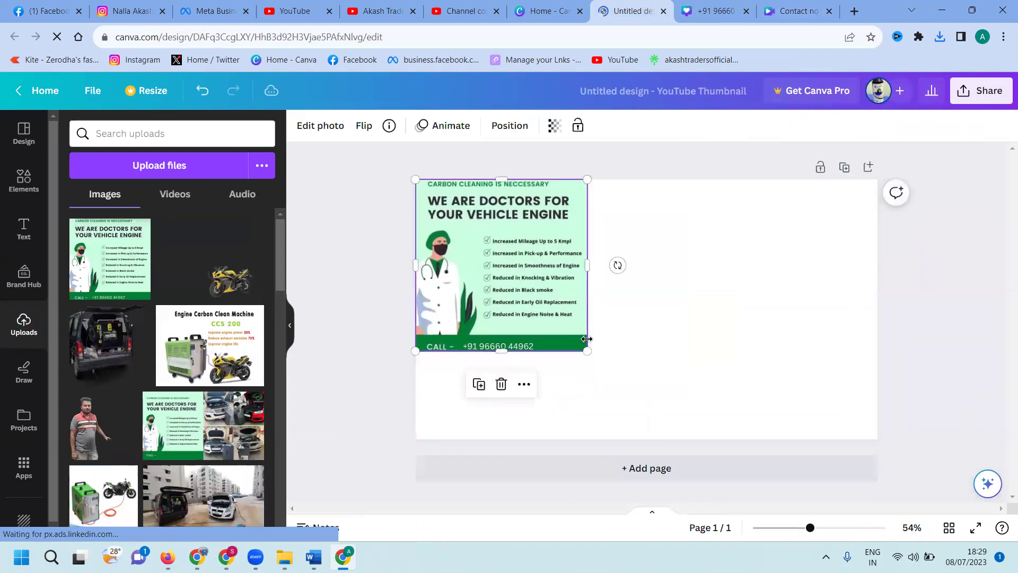
{"action": "left_click_drag", "start_coordinate": [585, 350], "coordinate": [656, 454]}
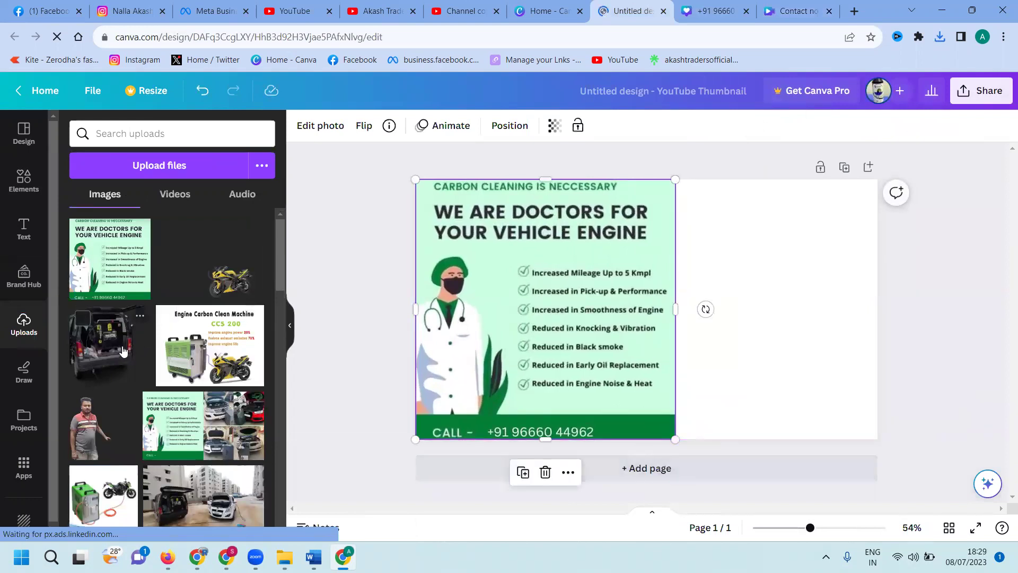
- Add the uploaded van cut-out to the thumbnail and enlarge it to fill the blank area beside the post image
{"action": "left_click", "coordinate": [104, 344]}
{"action": "left_click_drag", "start_coordinate": [593, 373], "coordinate": [696, 427]}
{"action": "left_click_drag", "start_coordinate": [762, 350], "coordinate": [825, 383]}
- Add the cut-out of the man in front of the van, enlarge it, and align both pictures with the page's lower edge
{"action": "left_click", "coordinate": [80, 430]}
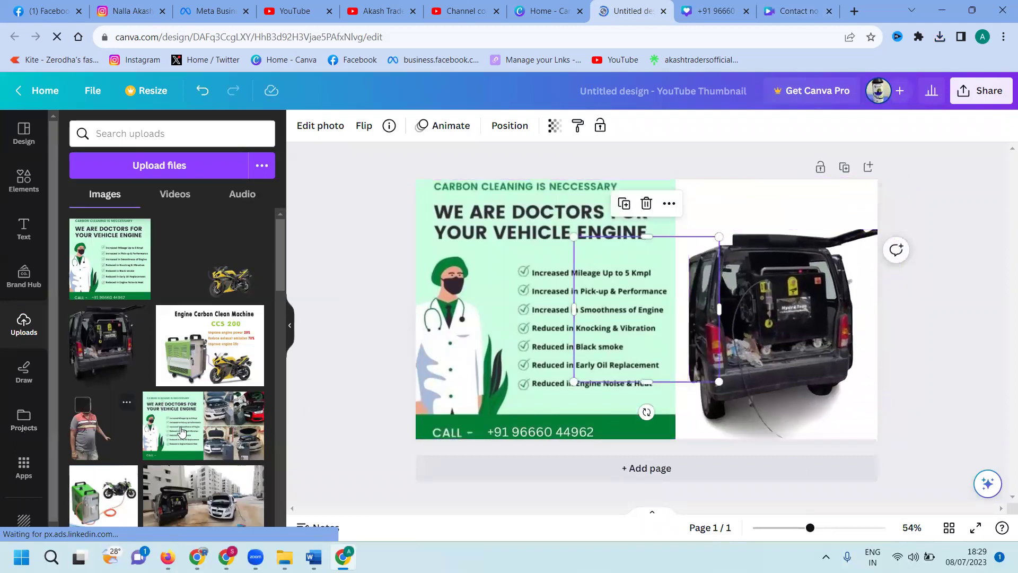
{"action": "left_click_drag", "start_coordinate": [699, 351], "coordinate": [843, 444]}
{"action": "mouse_move", "coordinate": [759, 359]}
{"action": "left_mouse_down"}
{"action": "mouse_move", "coordinate": [752, 346]}
{"action": "mouse_move", "coordinate": [773, 373]}
{"action": "mouse_move", "coordinate": [757, 340]}
{"action": "left_mouse_up"}
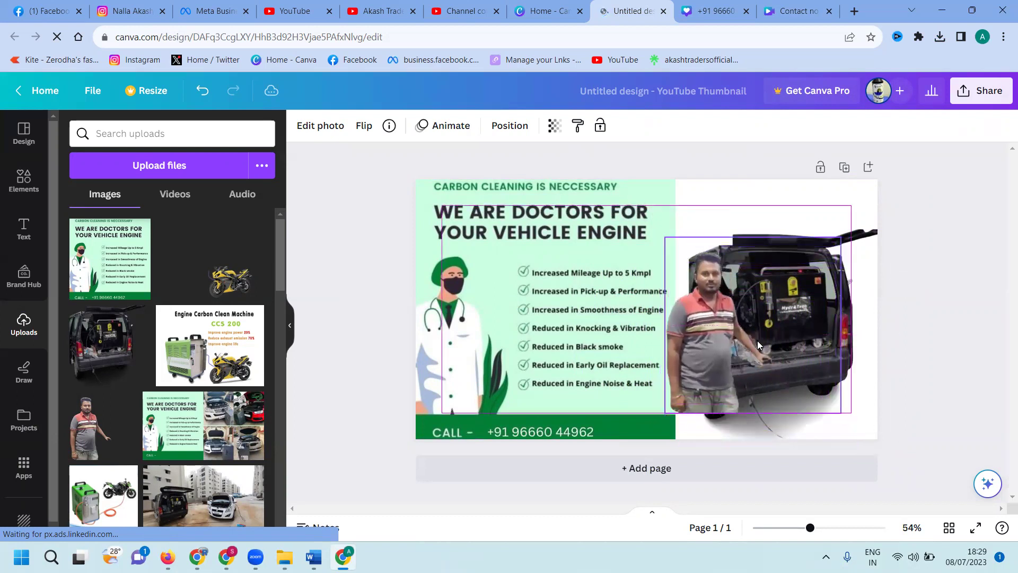
{"action": "mouse_move", "coordinate": [860, 284]}
{"action": "left_mouse_down"}
{"action": "mouse_move", "coordinate": [862, 327]}
{"action": "mouse_move", "coordinate": [868, 301]}
{"action": "left_mouse_up"}
{"action": "left_click_drag", "start_coordinate": [688, 363], "coordinate": [693, 386]}
{"action": "left_click", "coordinate": [923, 329]}
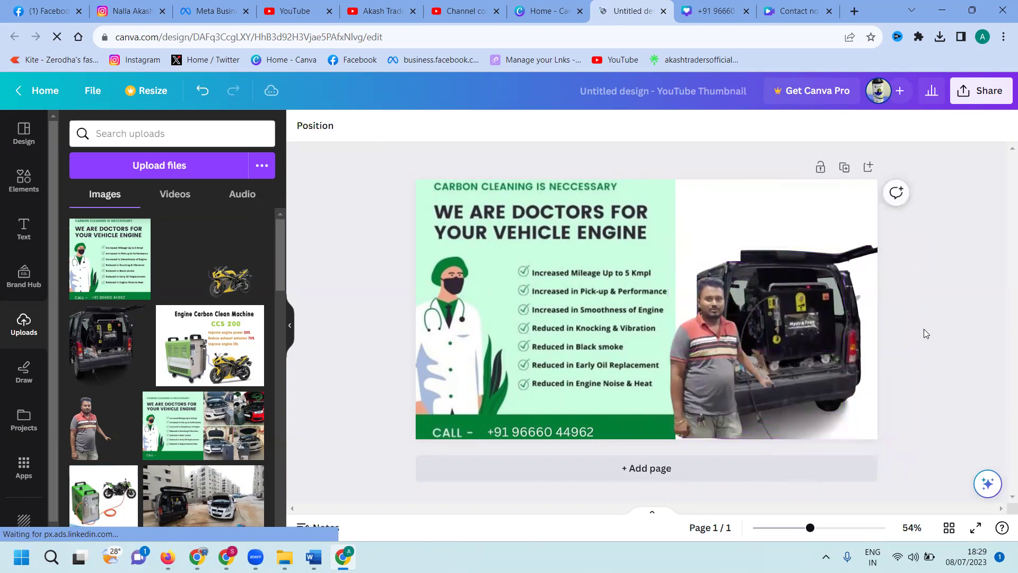
- Add the Akash Traders logo from the uploads, shrink it, and place it in the thumbnail's upper-right corner
{"action": "scroll", "coordinate": [118, 289], "scroll_direction": "down", "scroll_amount": 10}
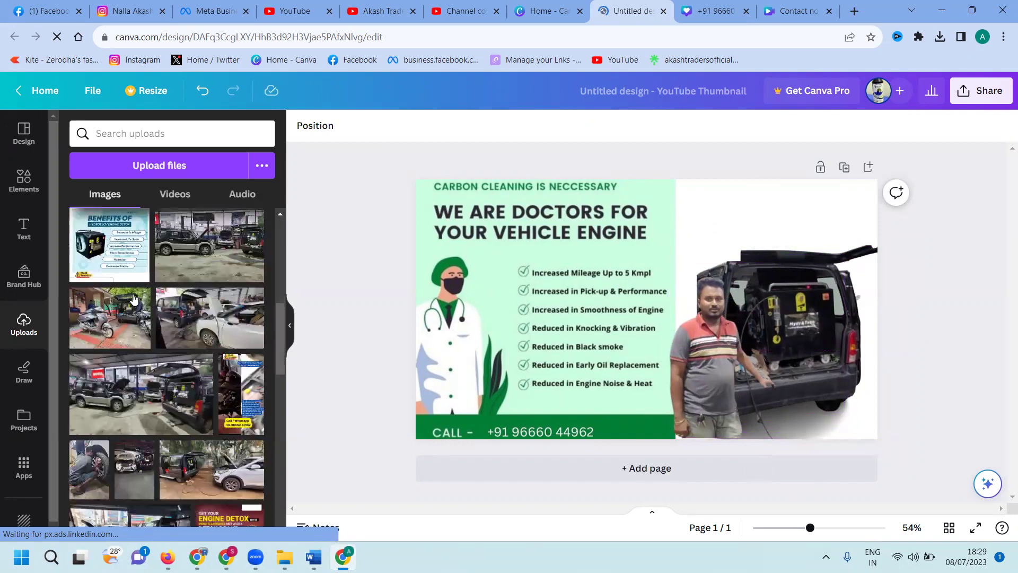
{"action": "scroll", "coordinate": [161, 307], "scroll_direction": "down", "scroll_amount": 2}
{"action": "left_click", "coordinate": [167, 419]}
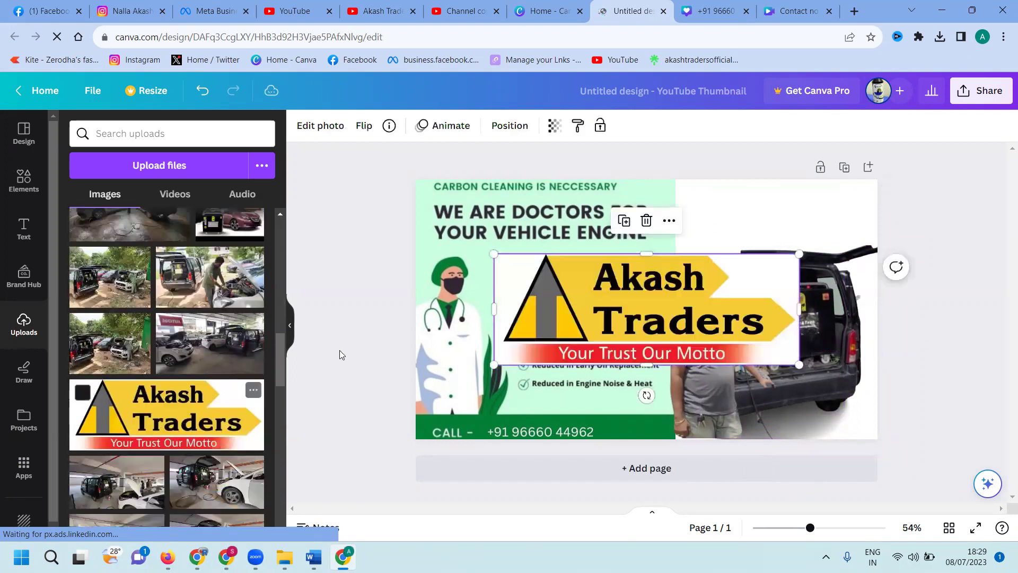
{"action": "left_click_drag", "start_coordinate": [584, 308], "coordinate": [629, 280]}
{"action": "left_click_drag", "start_coordinate": [544, 335], "coordinate": [832, 204]}
- Try to copy the slogan wording from the contact number video design into a new body text box in the thumbnail
{"action": "left_click", "coordinate": [781, 6]}
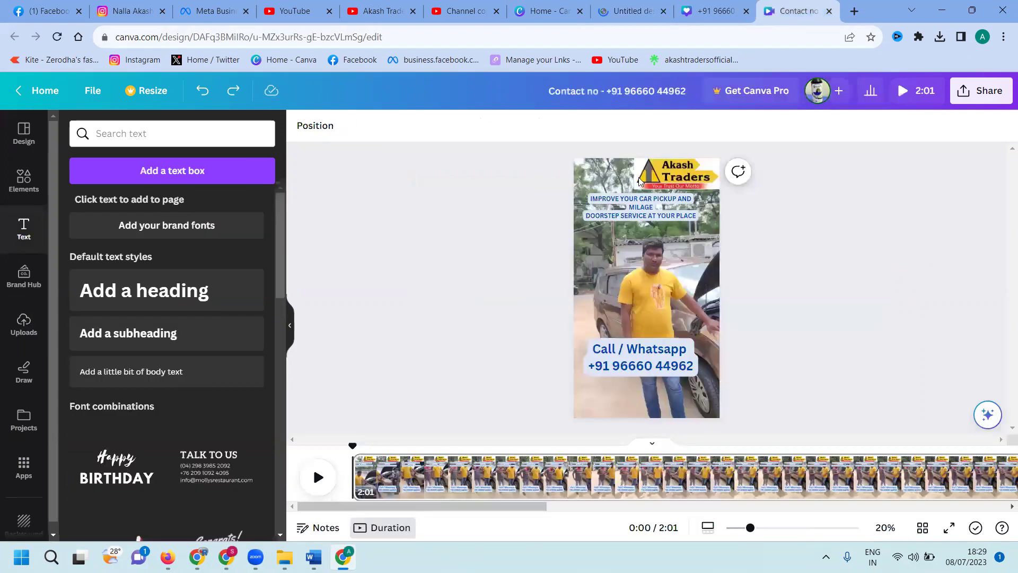
{"action": "double_click", "coordinate": [620, 212]}
{"action": "key", "text": "ctrl+c"}
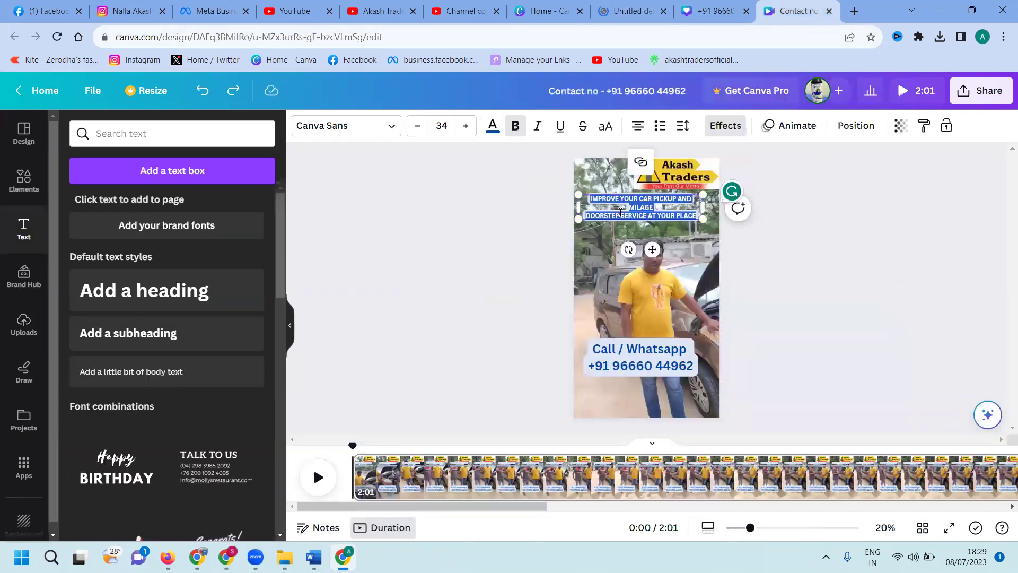
{"action": "left_click", "coordinate": [634, 11]}
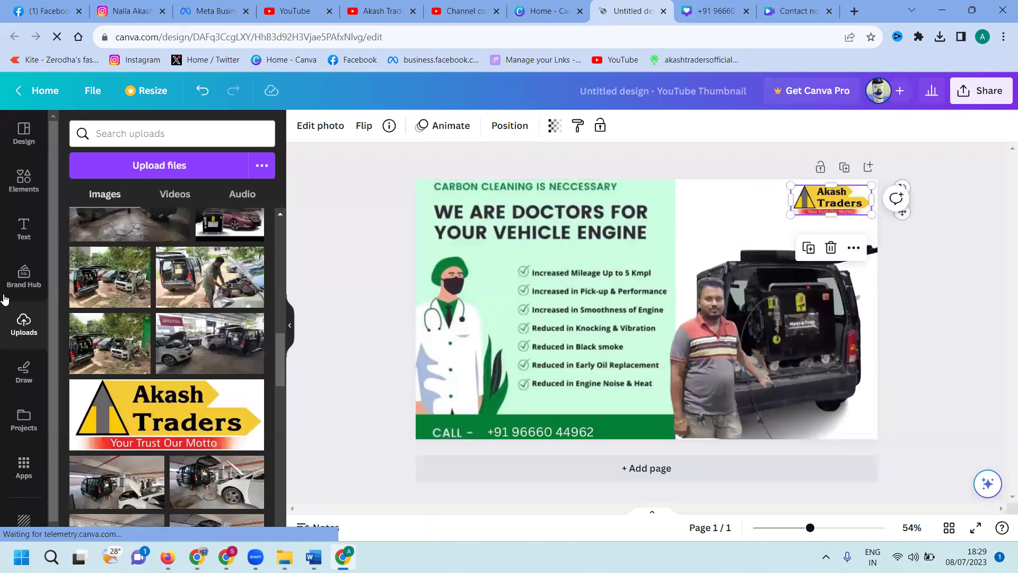
{"action": "left_click", "coordinate": [24, 231]}
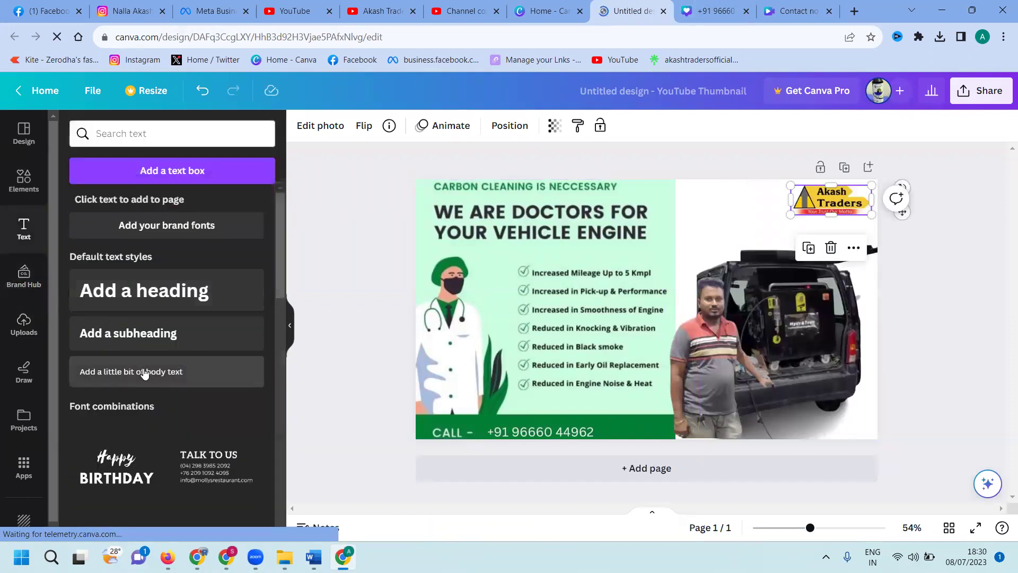
{"action": "key", "text": "ctrl+v"}
{"action": "key", "text": "ctrl+z"}
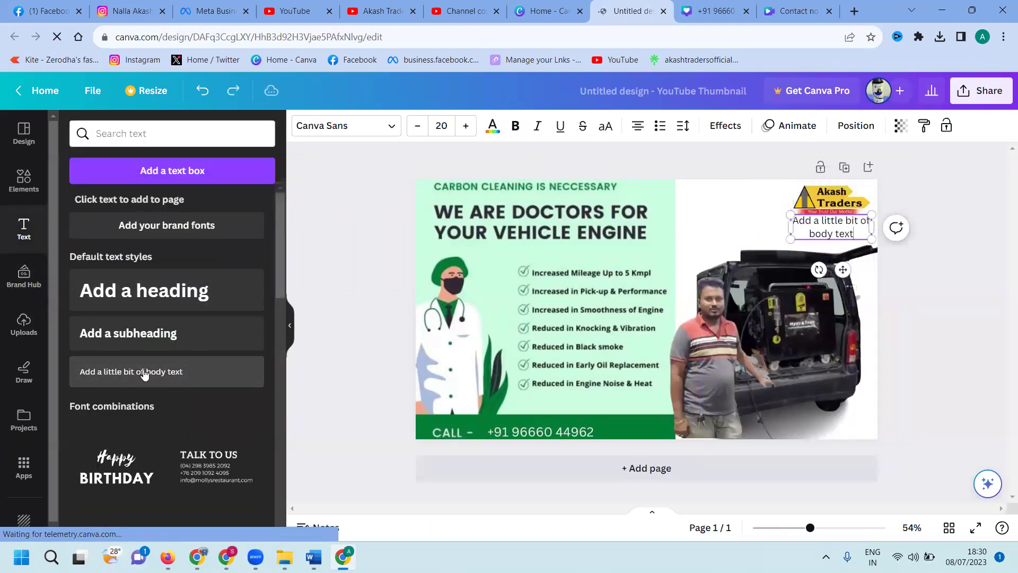
- Copy the "IMPROVE YOUR CAR PICKUP AND MILAGE" text box from the video design into the thumbnail, scaled to font size 18.2 beneath the logo
{"action": "left_click", "coordinate": [792, 11]}
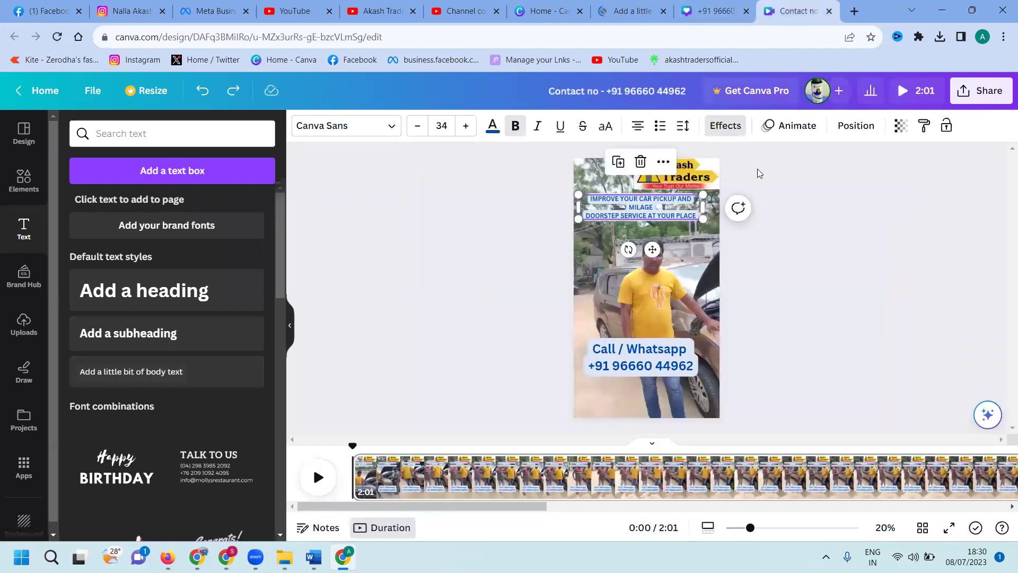
{"action": "left_click", "coordinate": [795, 252]}
{"action": "left_click", "coordinate": [646, 208]}
{"action": "left_click", "coordinate": [631, 11]}
{"action": "key", "text": "ctrl+v"}
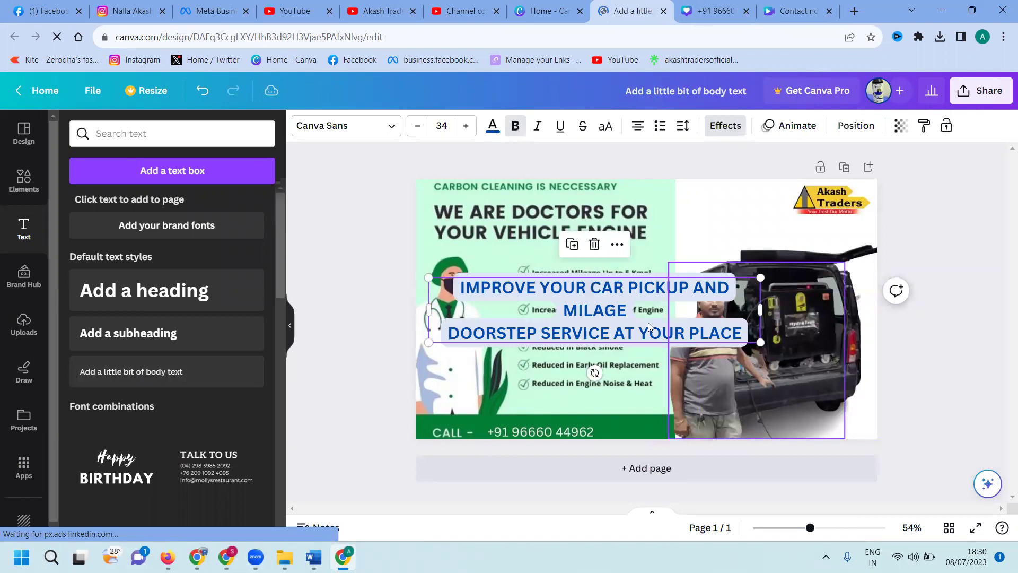
{"action": "left_click_drag", "start_coordinate": [648, 322], "coordinate": [751, 265]}
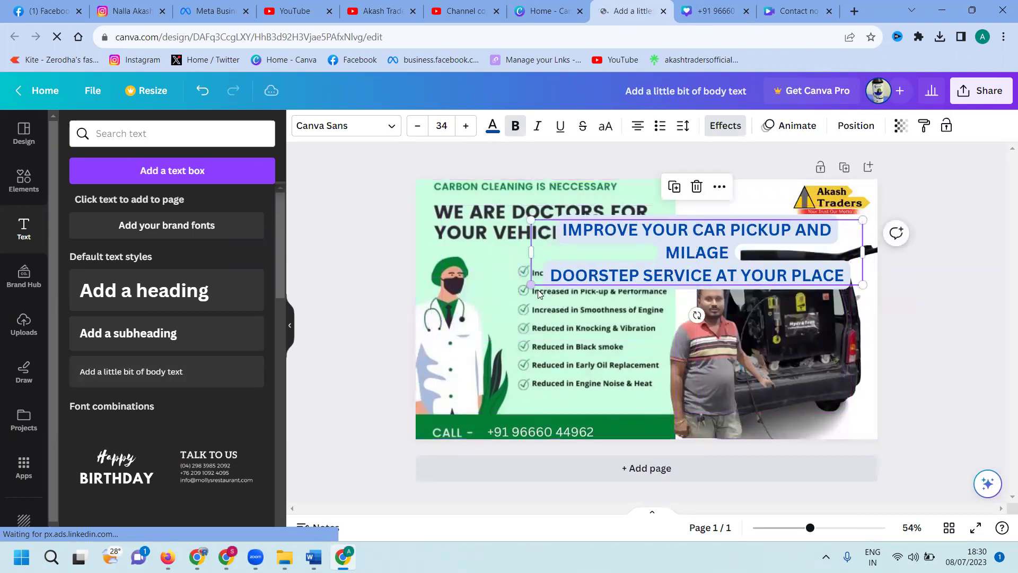
{"action": "left_click_drag", "start_coordinate": [531, 281], "coordinate": [686, 261]}
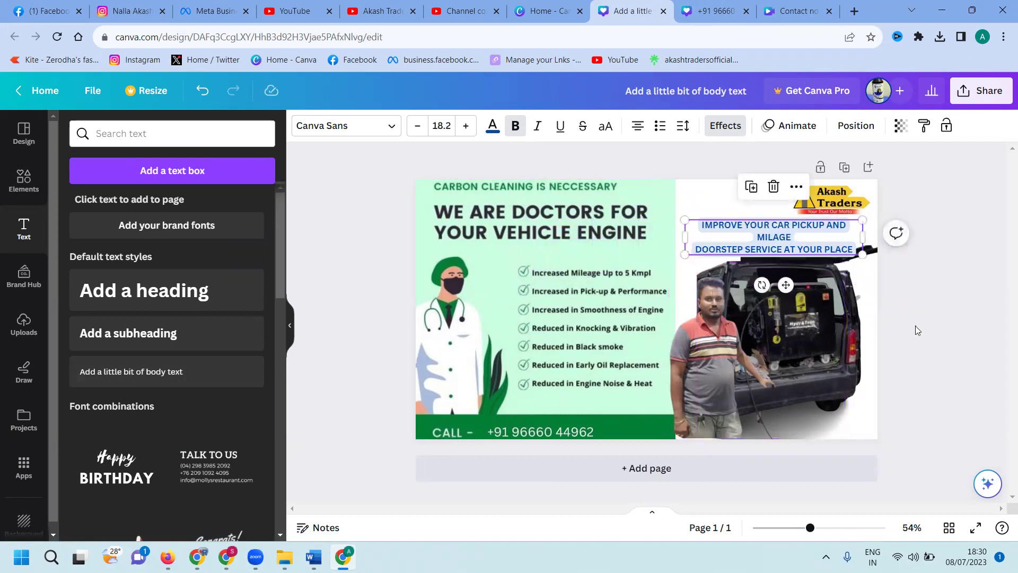
{"action": "left_click", "coordinate": [934, 335]}
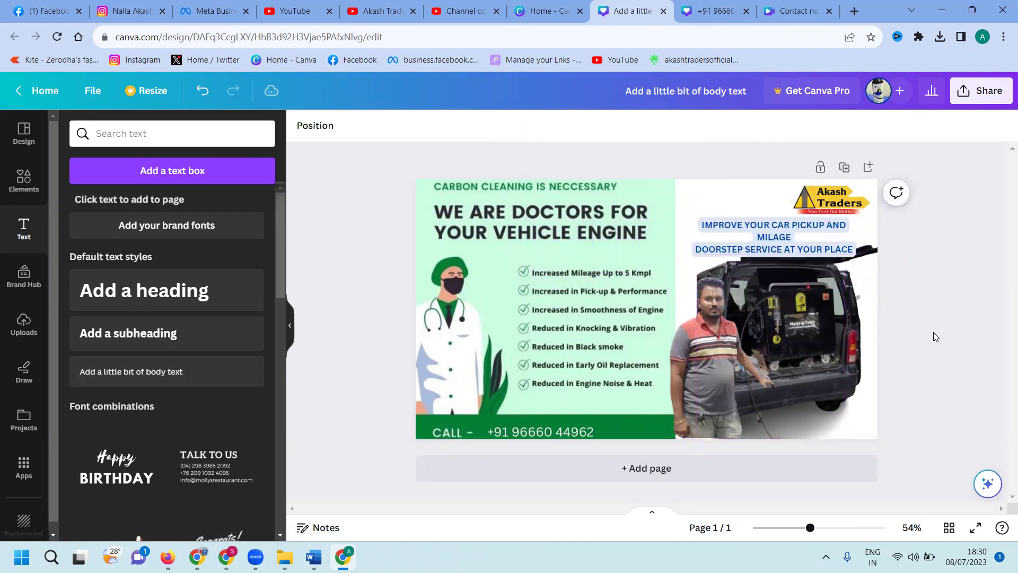
- Download the finished thumbnail design as a JPG
{"action": "left_click", "coordinate": [981, 91]}
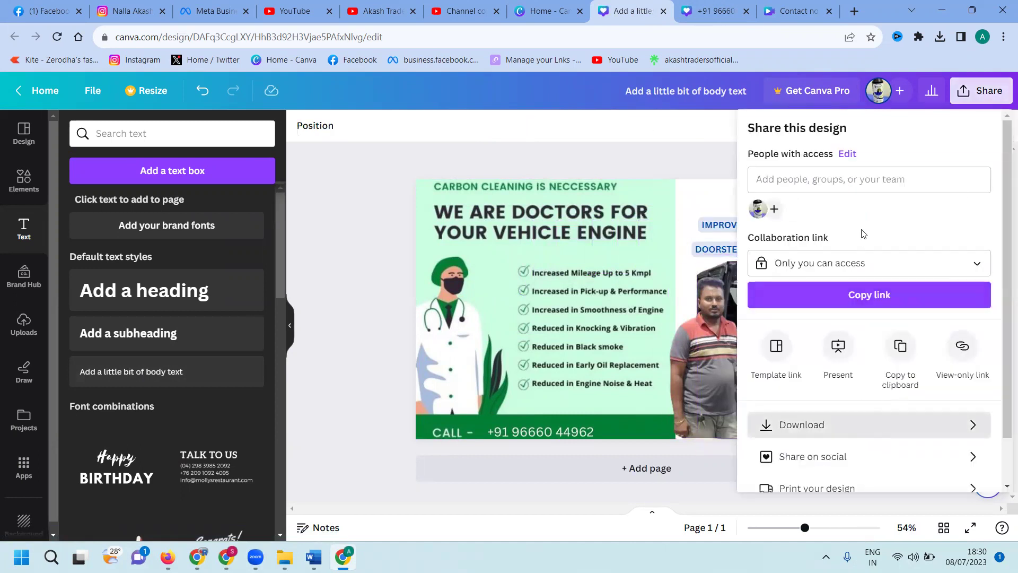
{"action": "double_click", "coordinate": [845, 422]}
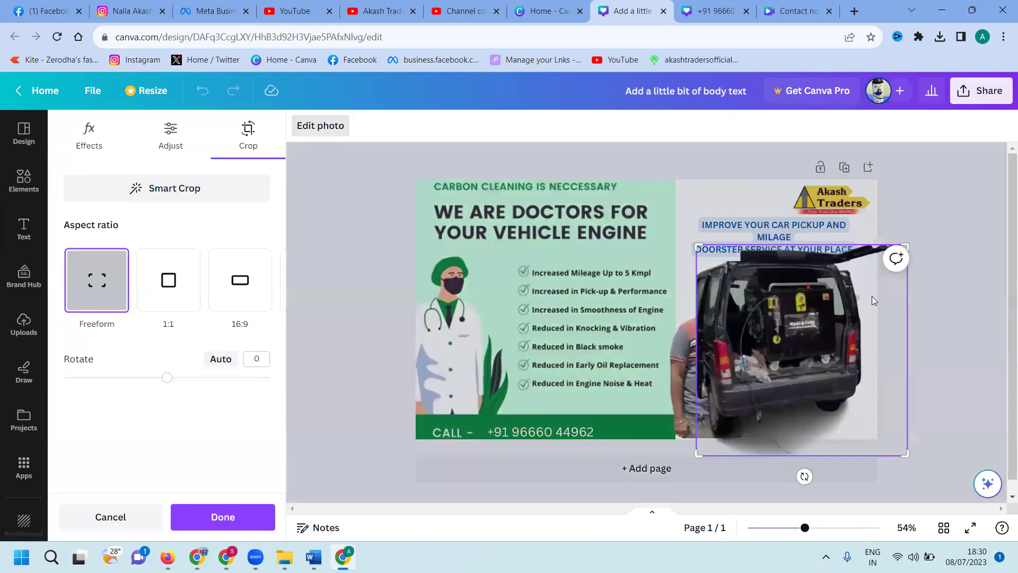
{"action": "left_click", "coordinate": [980, 101]}
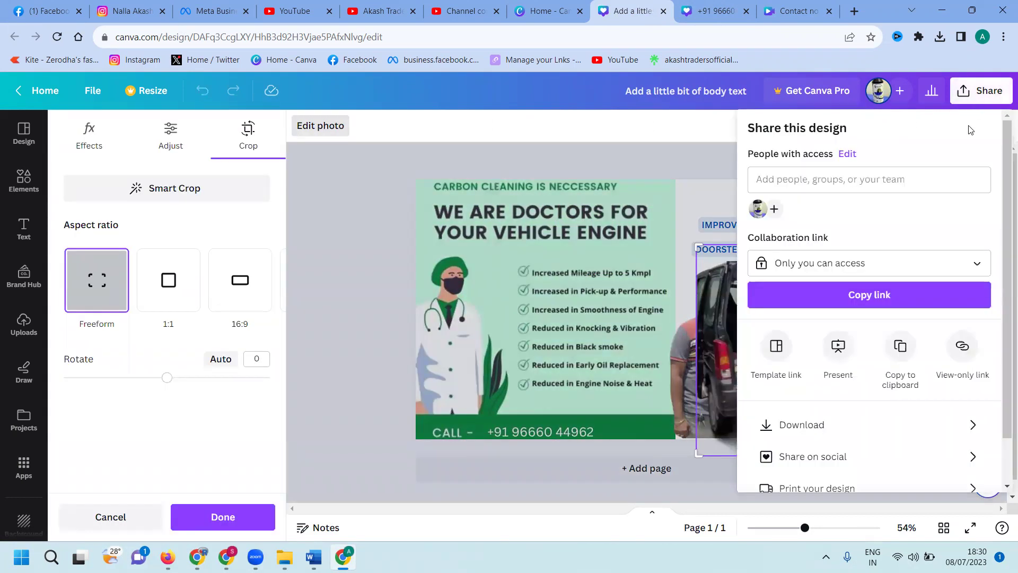
{"action": "left_click", "coordinate": [879, 429]}
{"action": "left_click", "coordinate": [858, 194]}
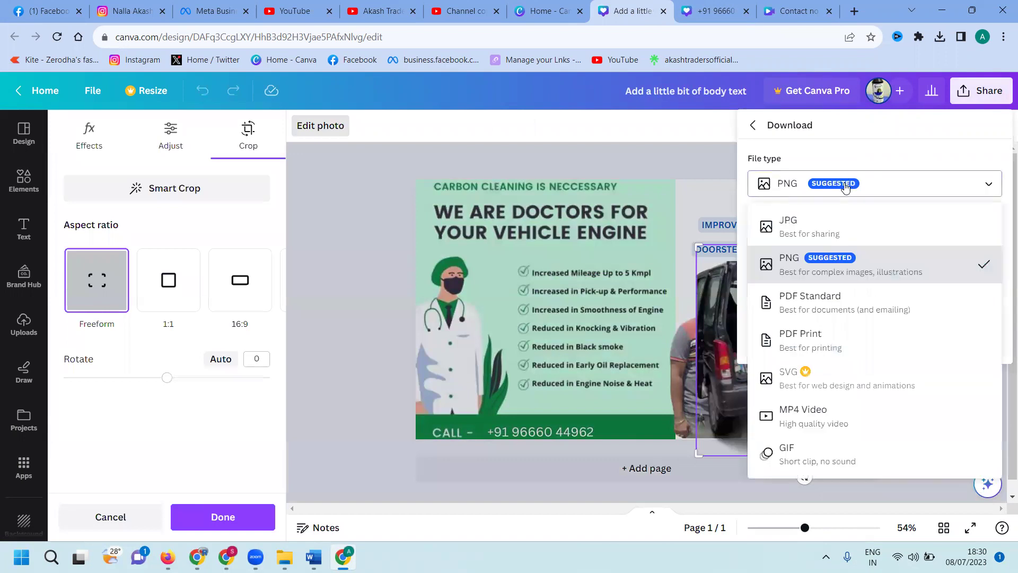
{"action": "left_click", "coordinate": [842, 225]}
{"action": "left_click", "coordinate": [909, 348]}
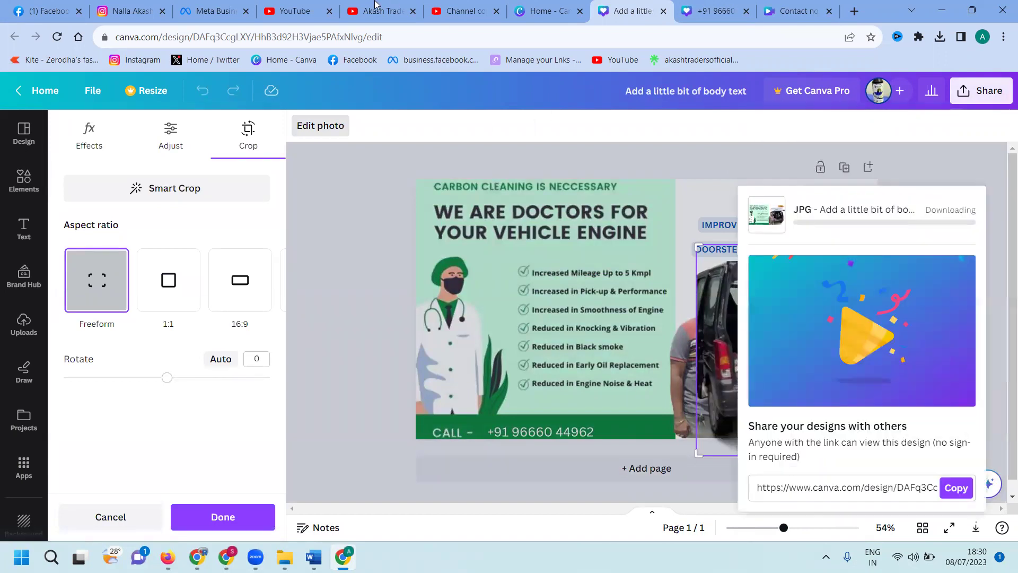
- Switch to the Instagram profile and close the open post
{"action": "left_click", "coordinate": [60, 7]}
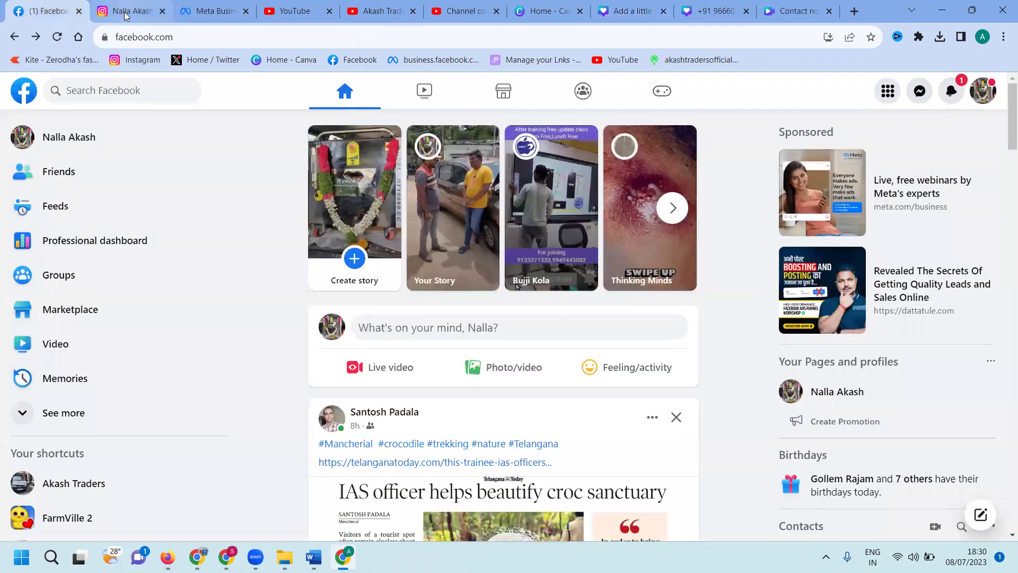
{"action": "left_click", "coordinate": [127, 16]}
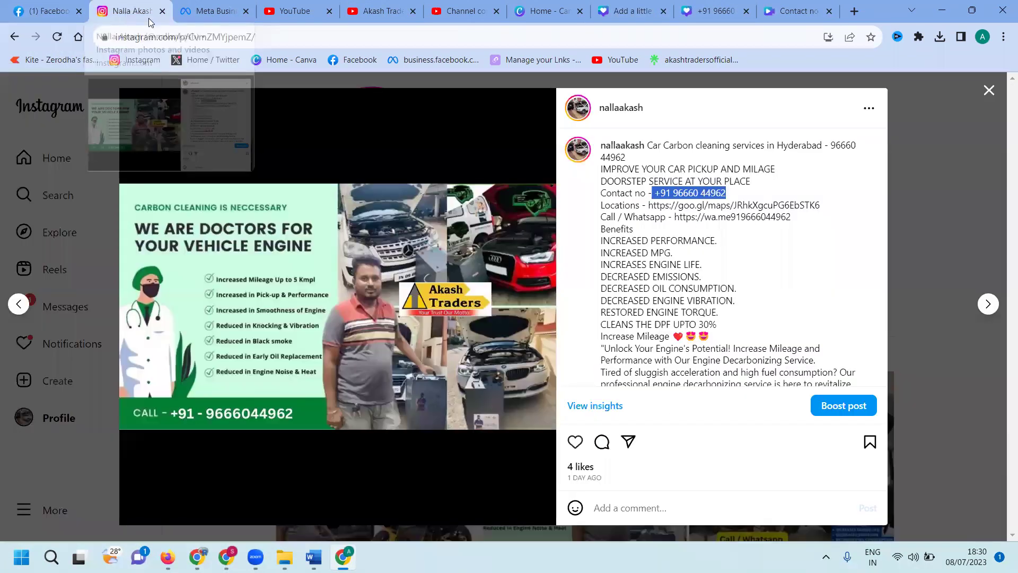
{"action": "left_click", "coordinate": [988, 90]}
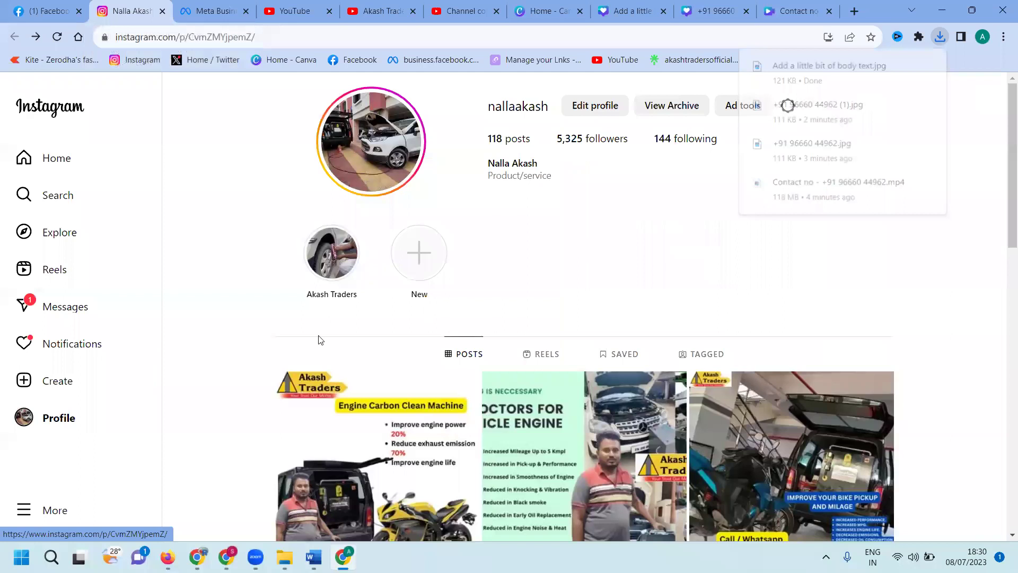
{"action": "left_click", "coordinate": [70, 384]}
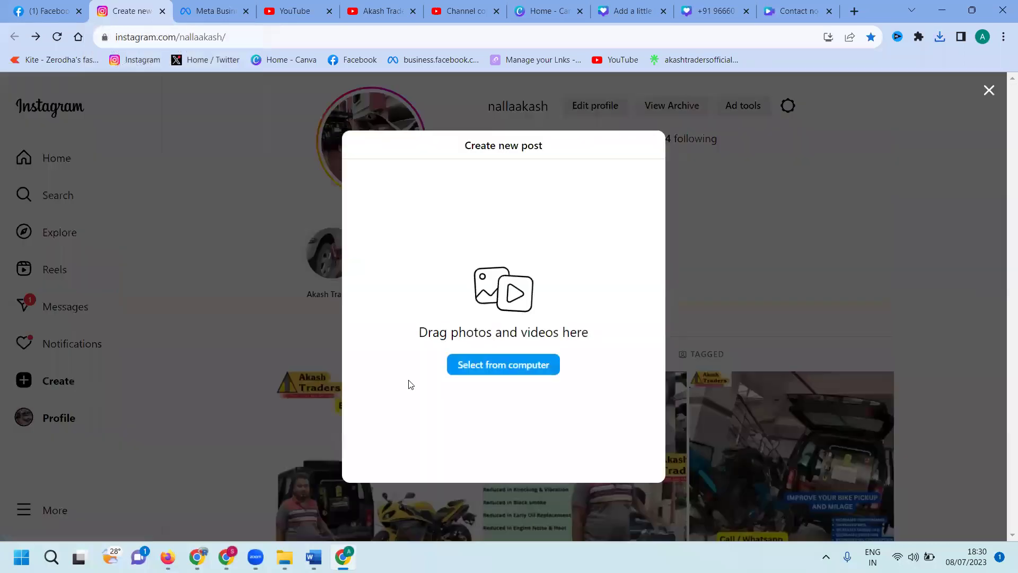
{"action": "left_click", "coordinate": [491, 365]}
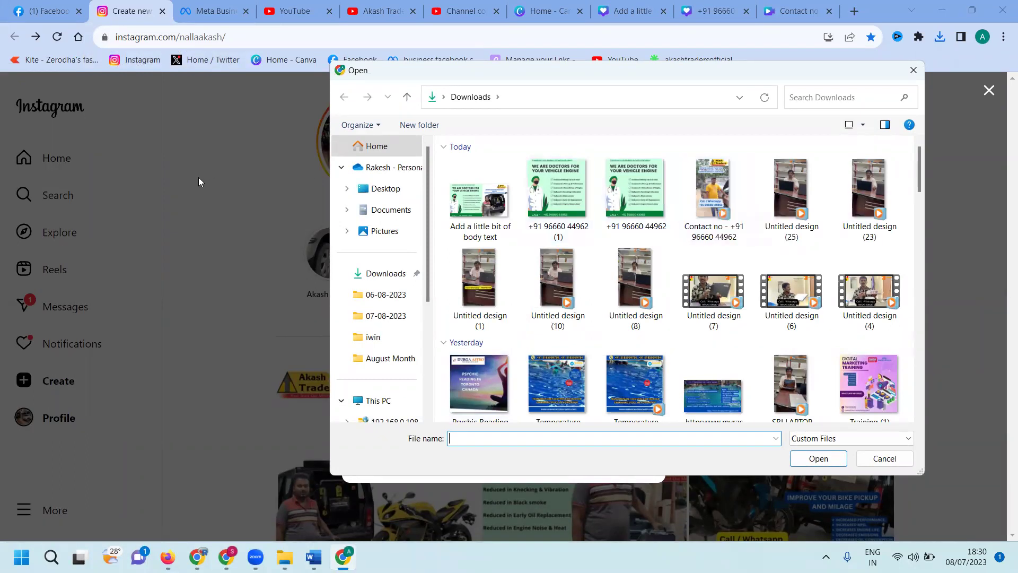
{"action": "double_click", "coordinate": [720, 183]}
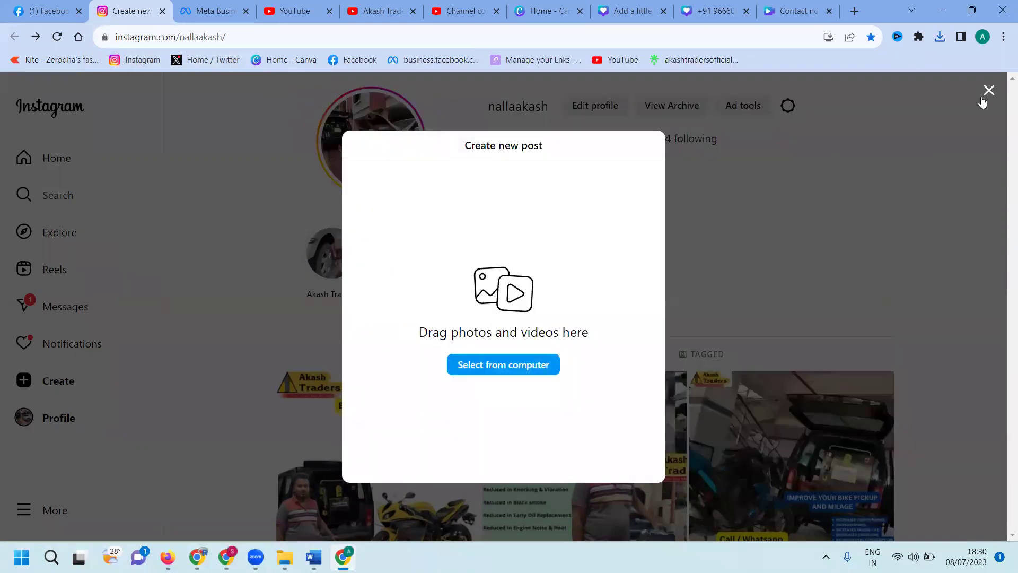
{"action": "left_click", "coordinate": [988, 90]}
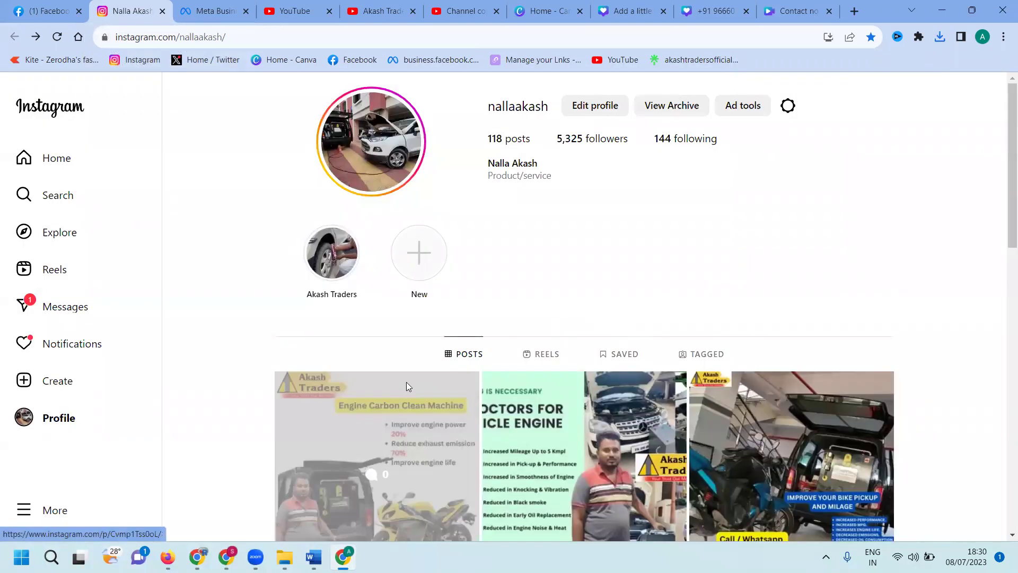
- Copy the full caption of the profile's car carbon cleaning post, including its hashtags, and close the post
{"action": "left_click", "coordinate": [406, 383]}
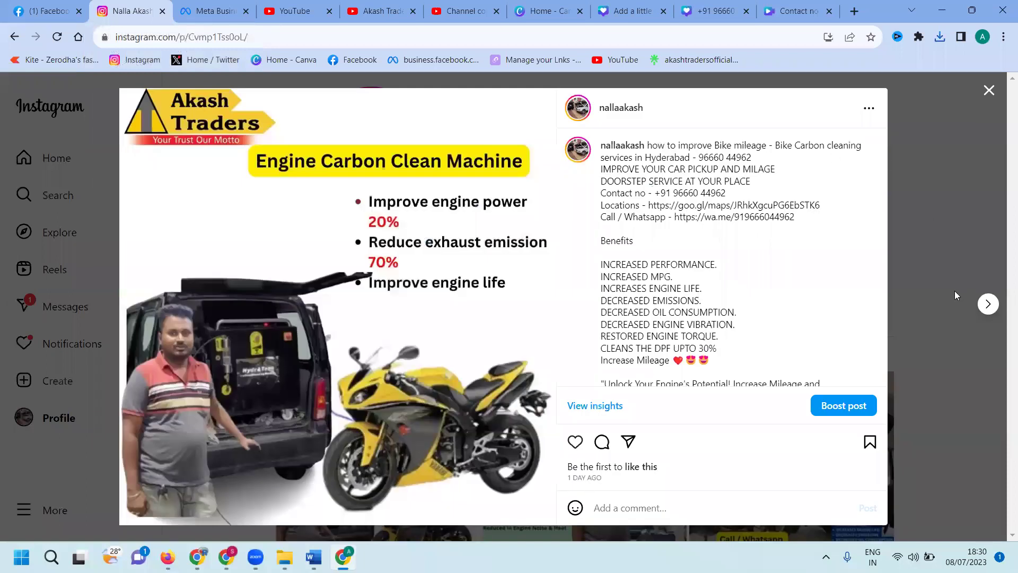
{"action": "left_click", "coordinate": [988, 303]}
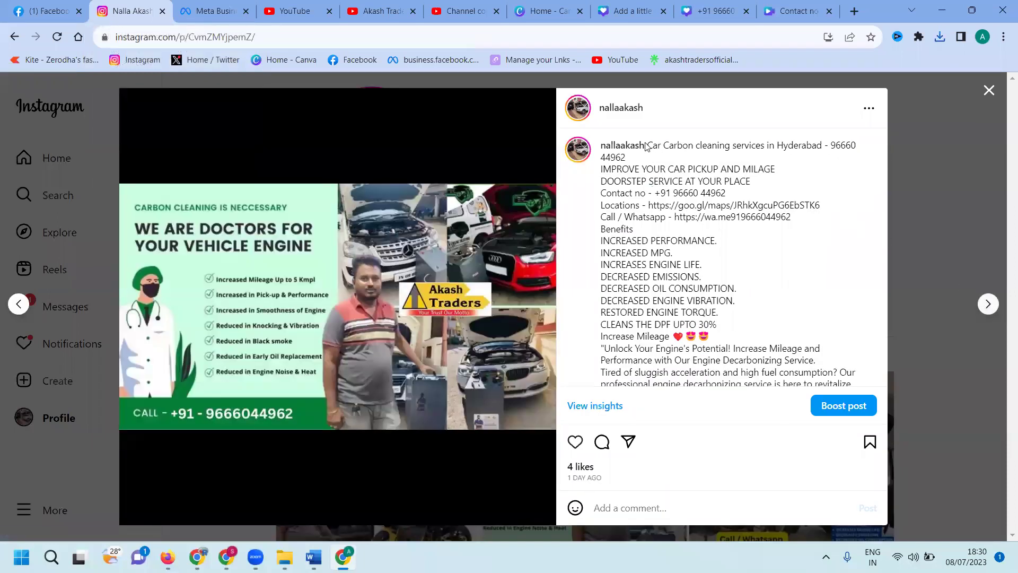
{"action": "left_click_drag", "start_coordinate": [648, 144], "coordinate": [706, 350]}
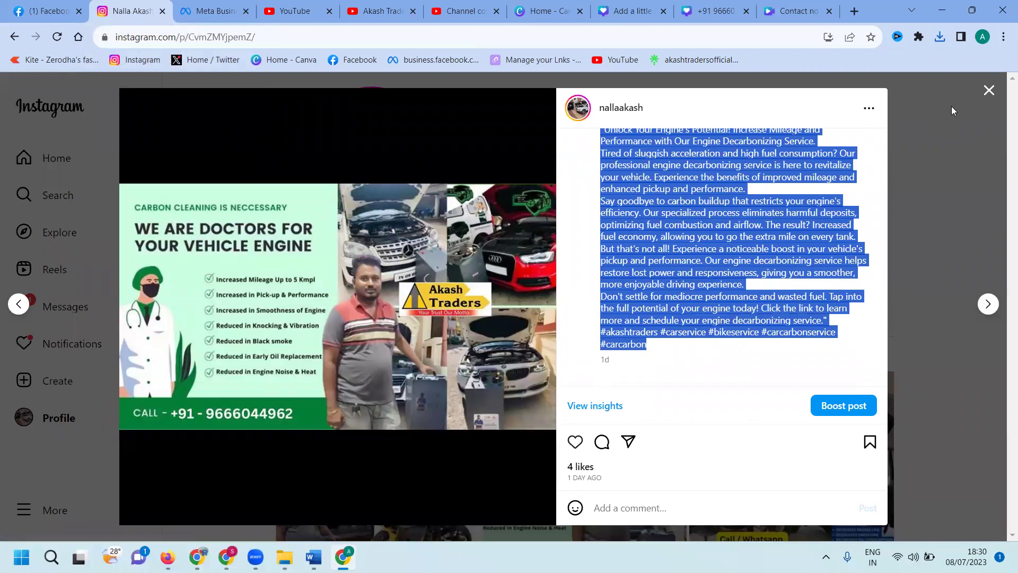
{"action": "left_click", "coordinate": [985, 93]}
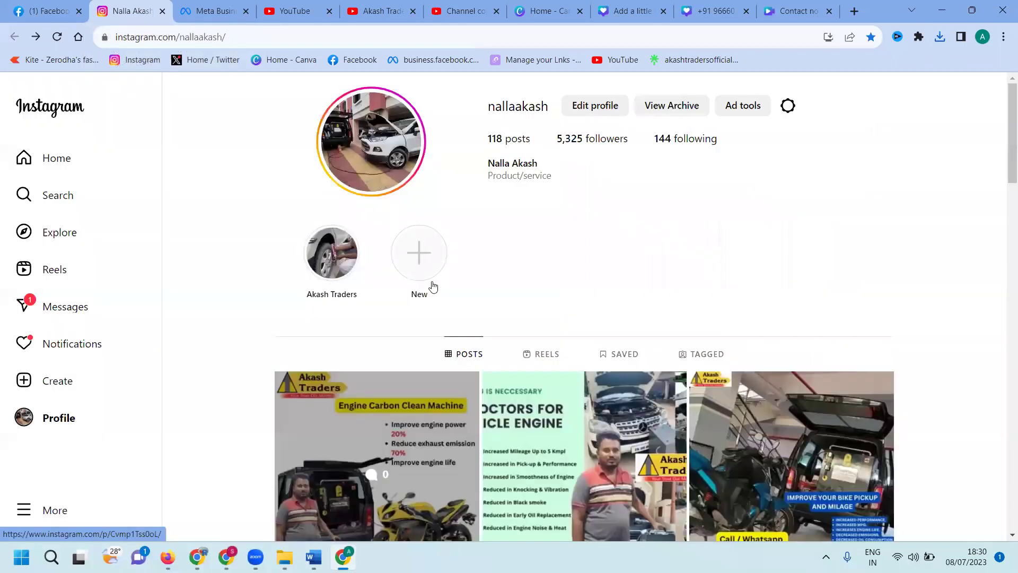
- Start a new Instagram post with the downloaded "Contact no" video, cropped to its full vertical frame
{"action": "left_click", "coordinate": [75, 383]}
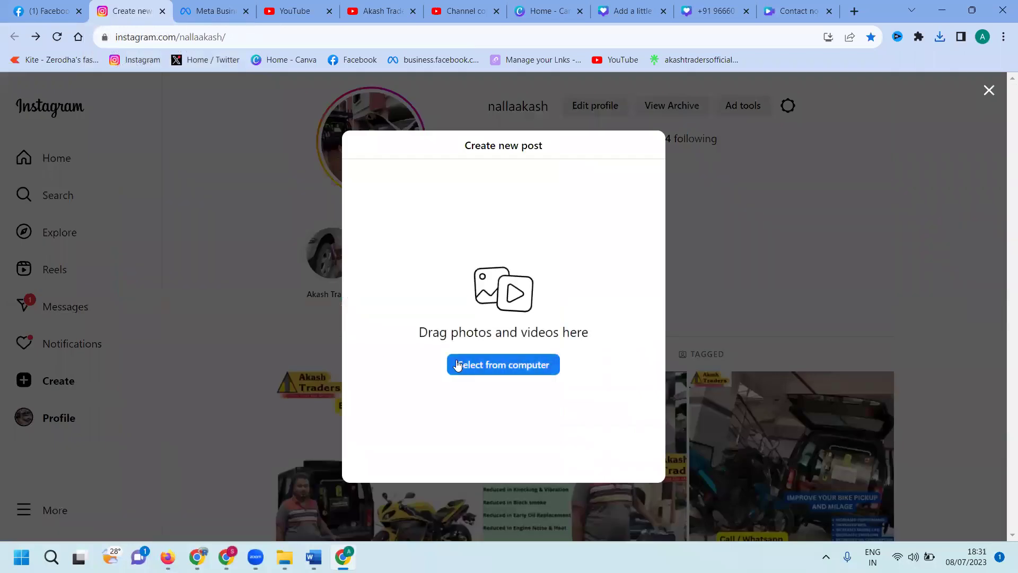
{"action": "left_click", "coordinate": [458, 364]}
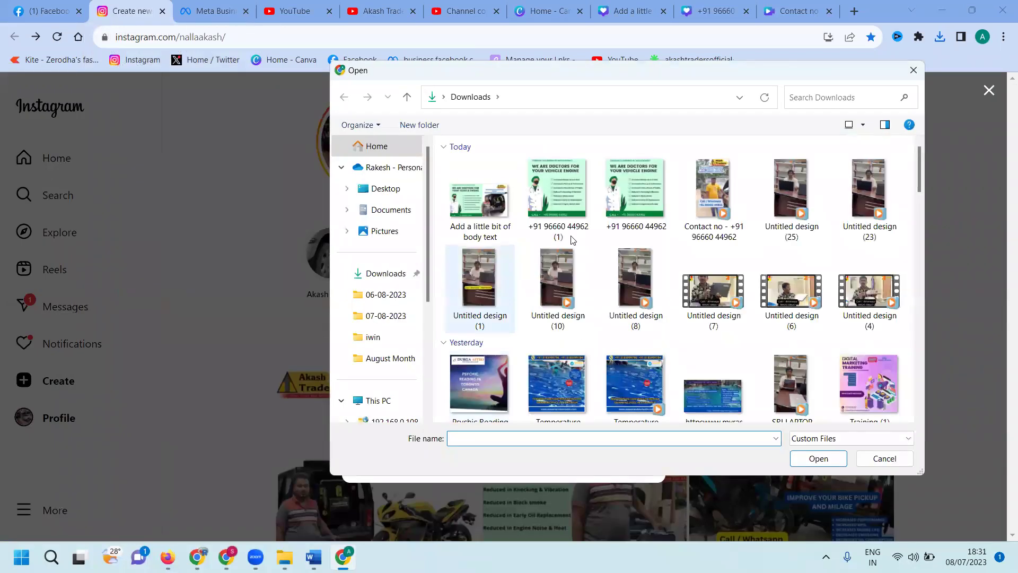
{"action": "double_click", "coordinate": [708, 219]}
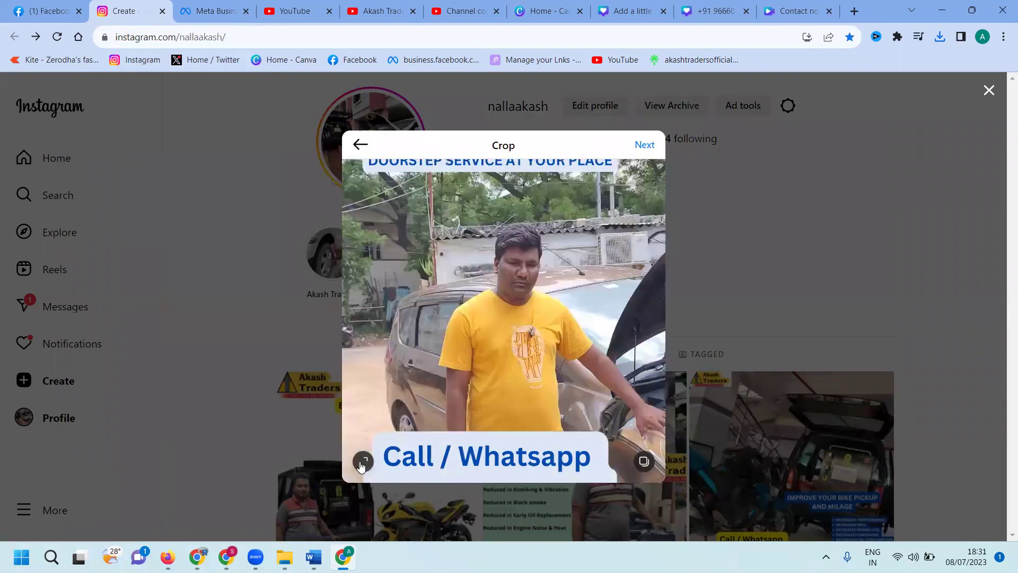
{"action": "left_click", "coordinate": [363, 461]}
{"action": "left_click", "coordinate": [403, 327]}
{"action": "left_click", "coordinate": [645, 146]}
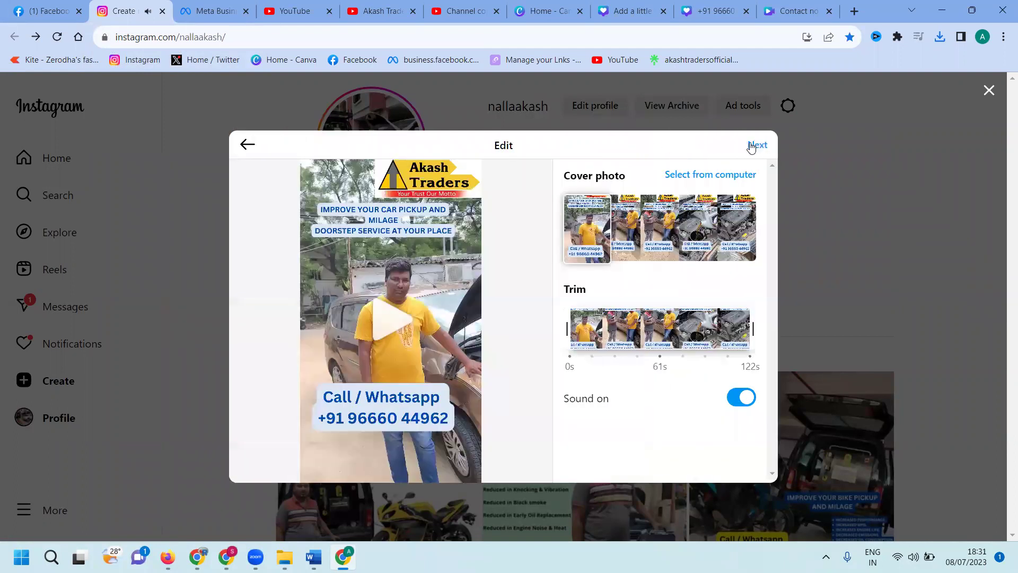
- Keep the default cover and trim, add the copied car carbon cleaning caption, and share the reel
{"action": "left_click", "coordinate": [756, 145]}
{"action": "key", "text": "ctrl+v"}
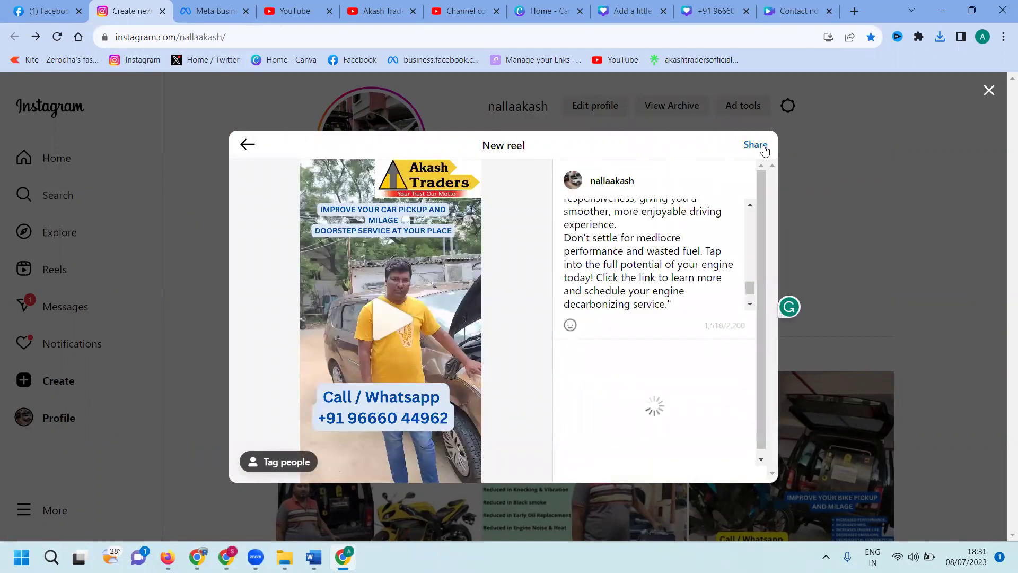
{"action": "left_click", "coordinate": [757, 145]}
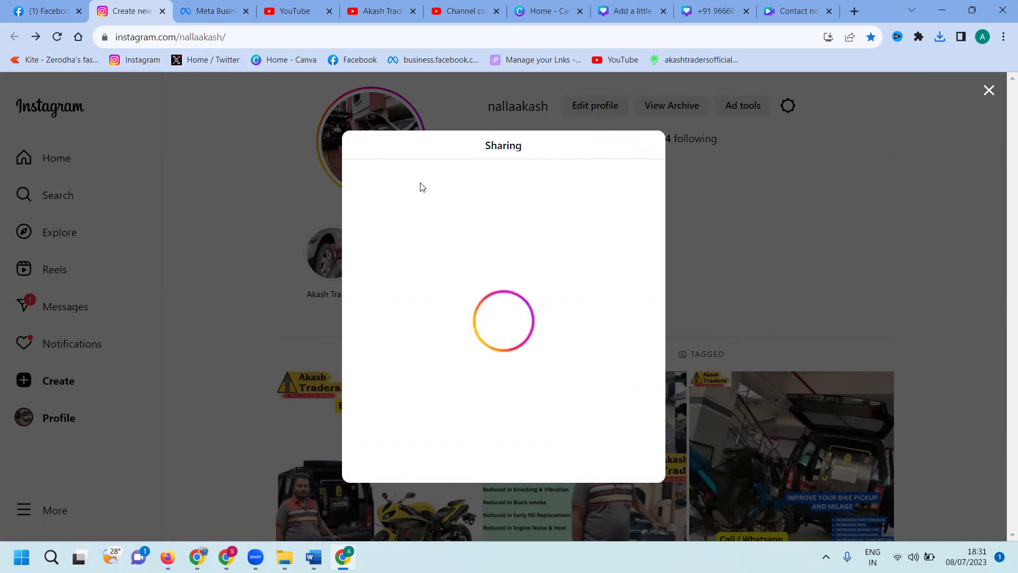
- Switch to Facebook, change the active profile to Akash Traders, and open its page
{"action": "left_click", "coordinate": [29, 7]}
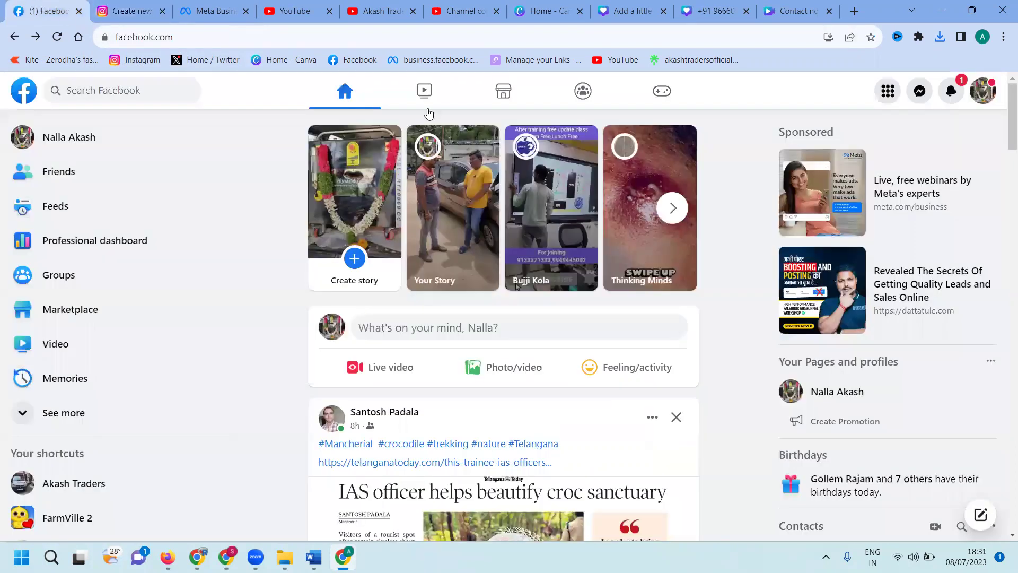
{"action": "left_click", "coordinate": [988, 94]}
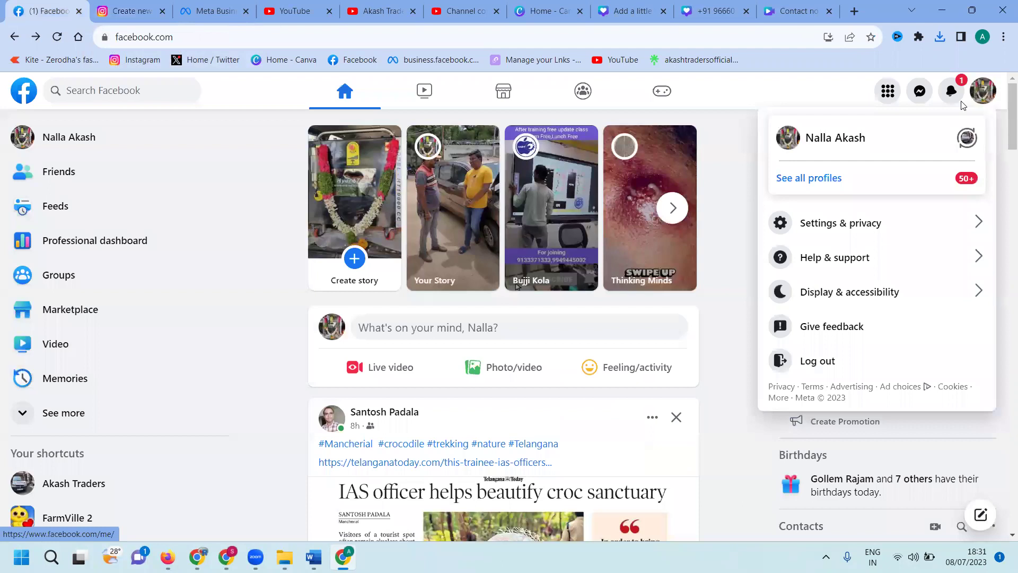
{"action": "left_click", "coordinate": [861, 174]}
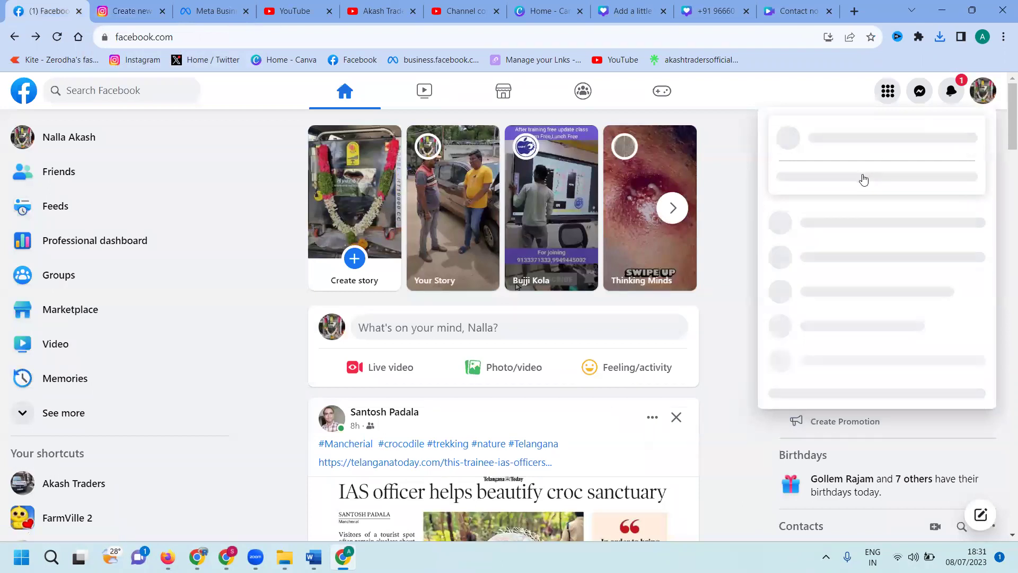
{"action": "left_click", "coordinate": [863, 215]}
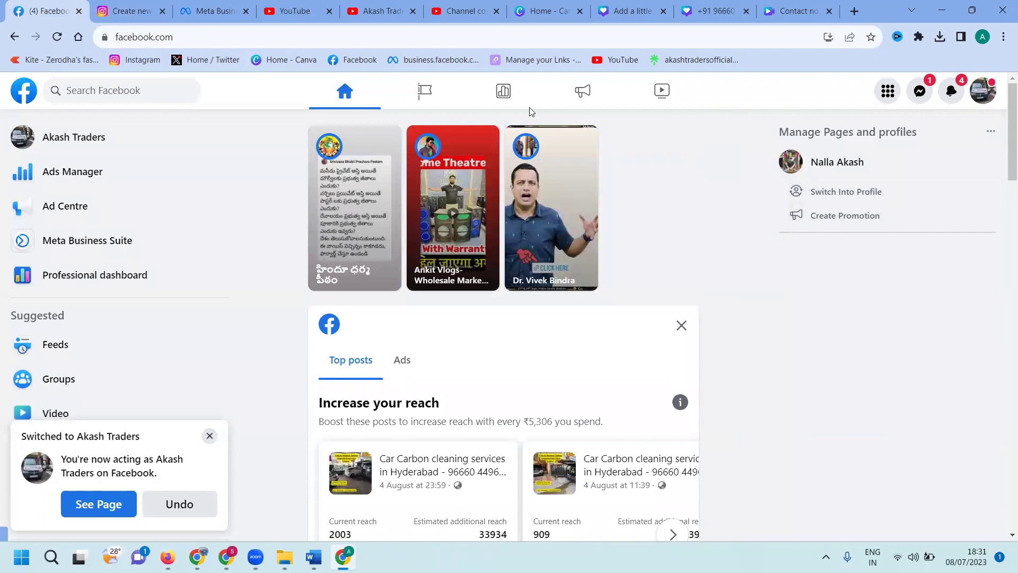
{"action": "left_click", "coordinate": [126, 142]}
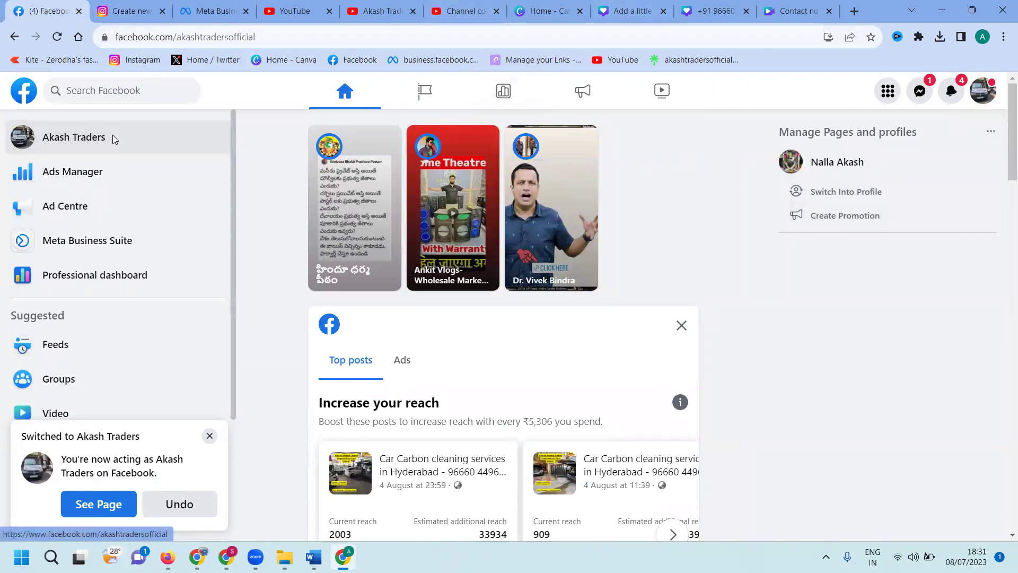
- Start a photo/video post on the Akash Traders page and attach the "Contact no" video from Downloads
{"action": "scroll", "coordinate": [569, 222], "scroll_direction": "down", "scroll_amount": 1}
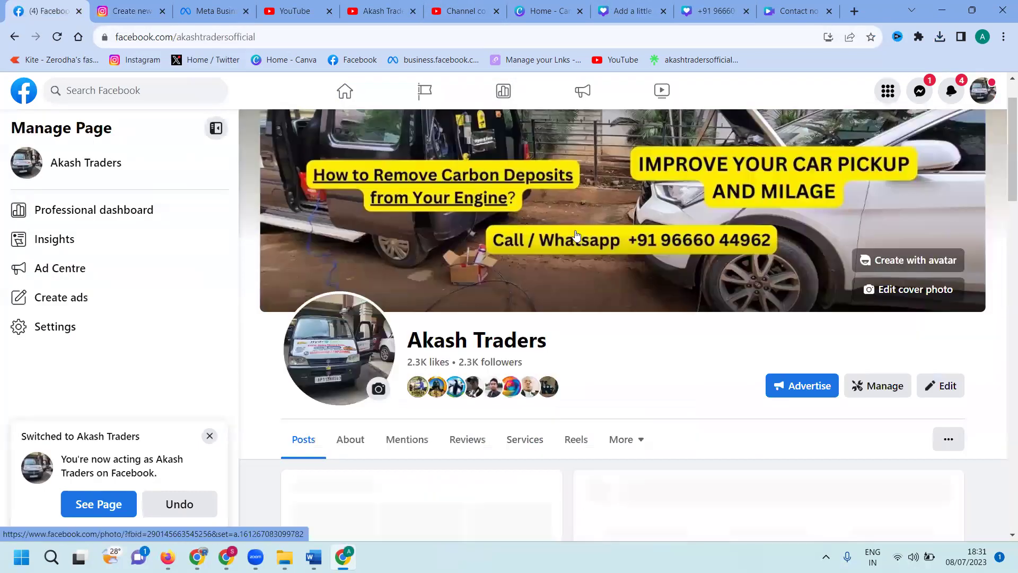
{"action": "scroll", "coordinate": [692, 263], "scroll_direction": "down", "scroll_amount": 3}
{"action": "left_click", "coordinate": [743, 332]}
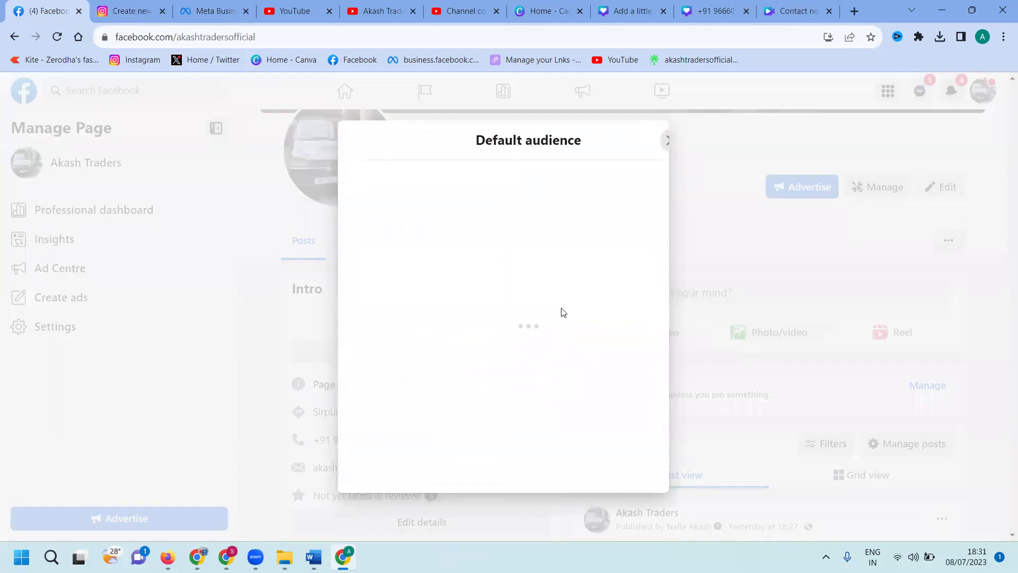
{"action": "left_click", "coordinate": [619, 393]}
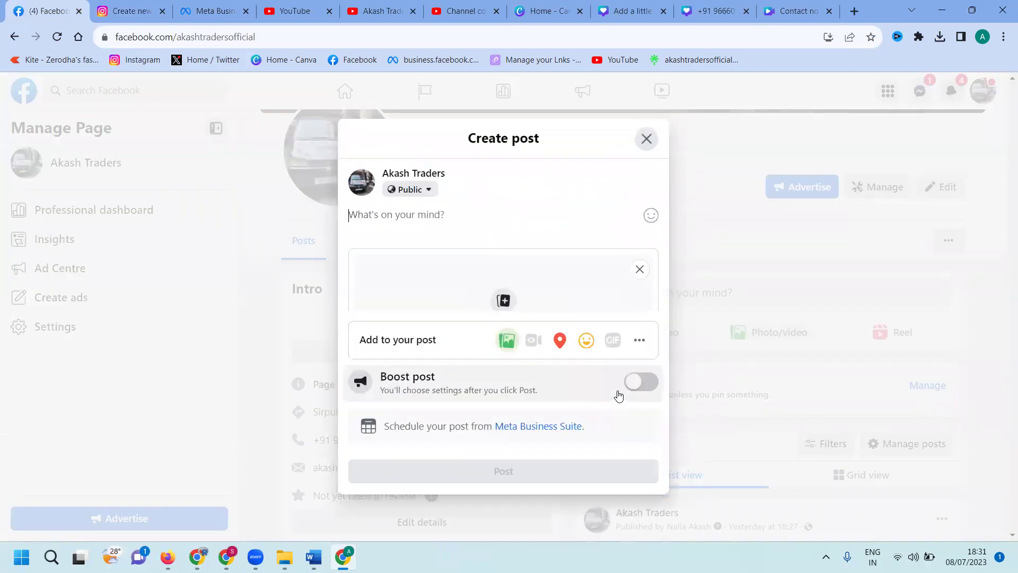
{"action": "left_click", "coordinate": [544, 289]}
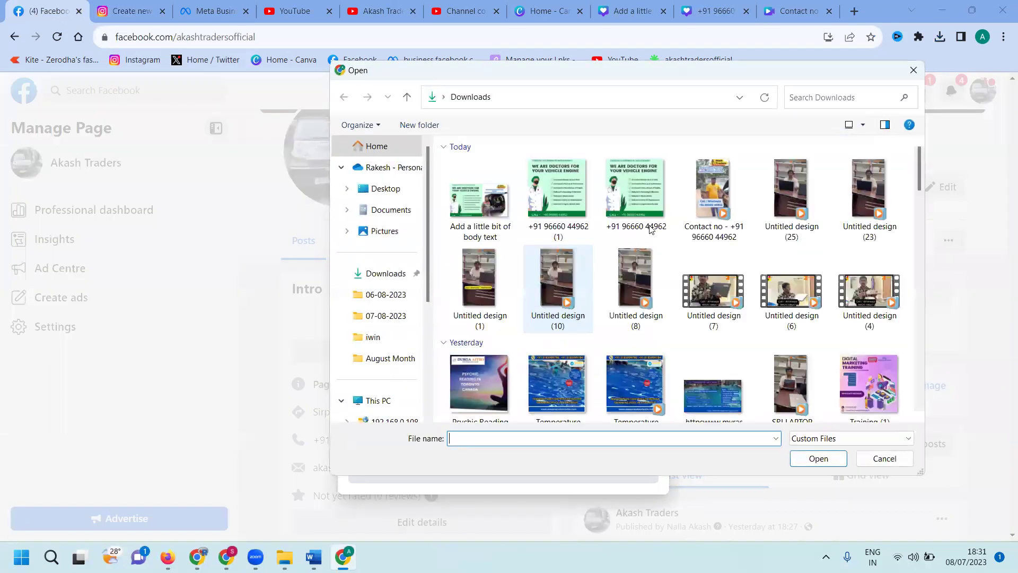
{"action": "left_click", "coordinate": [690, 205]}
{"action": "double_click", "coordinate": [689, 201]}
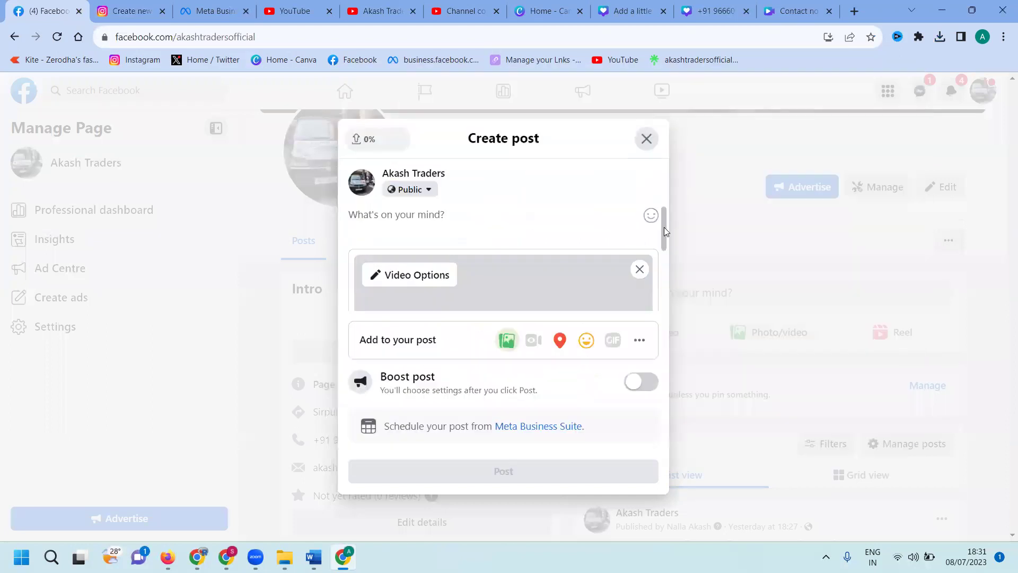
- Add the Get WhatsApp messages option to the post and paste the copied caption as its text
{"action": "left_click", "coordinate": [637, 339]}
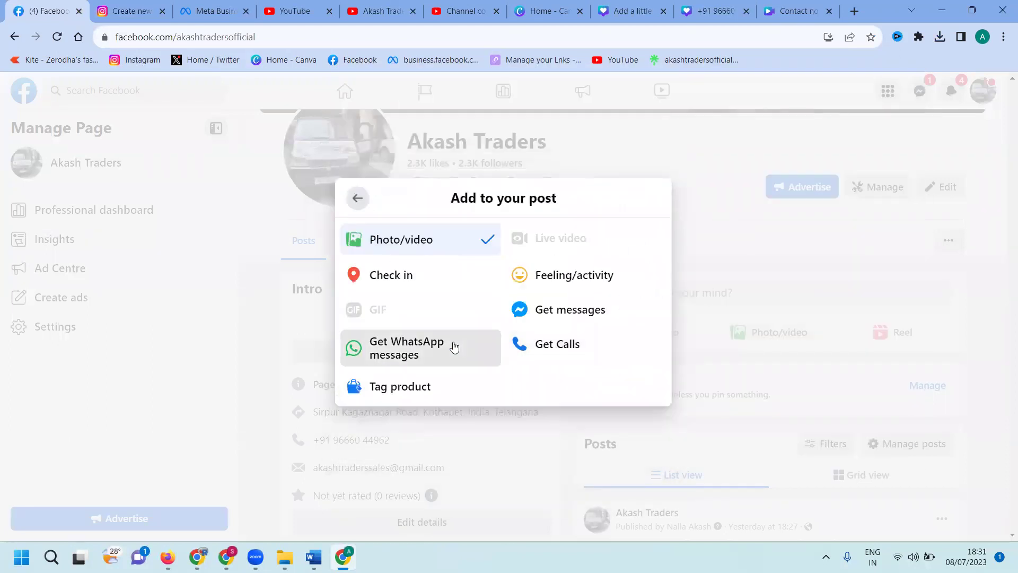
{"action": "left_click", "coordinate": [454, 346]}
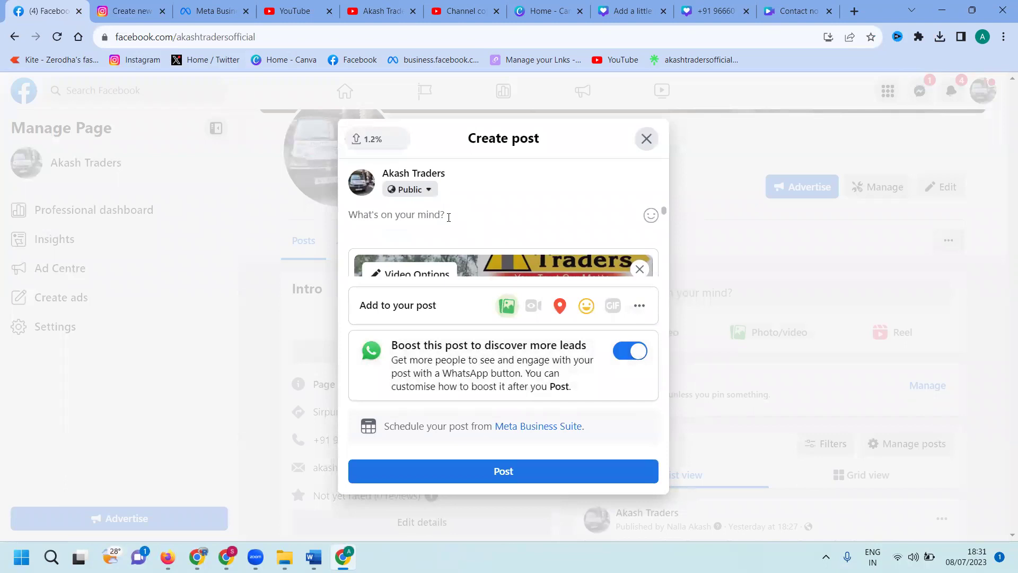
{"action": "key", "text": "ctrl+v"}
{"action": "scroll", "coordinate": [455, 234], "scroll_direction": "down", "scroll_amount": 3}
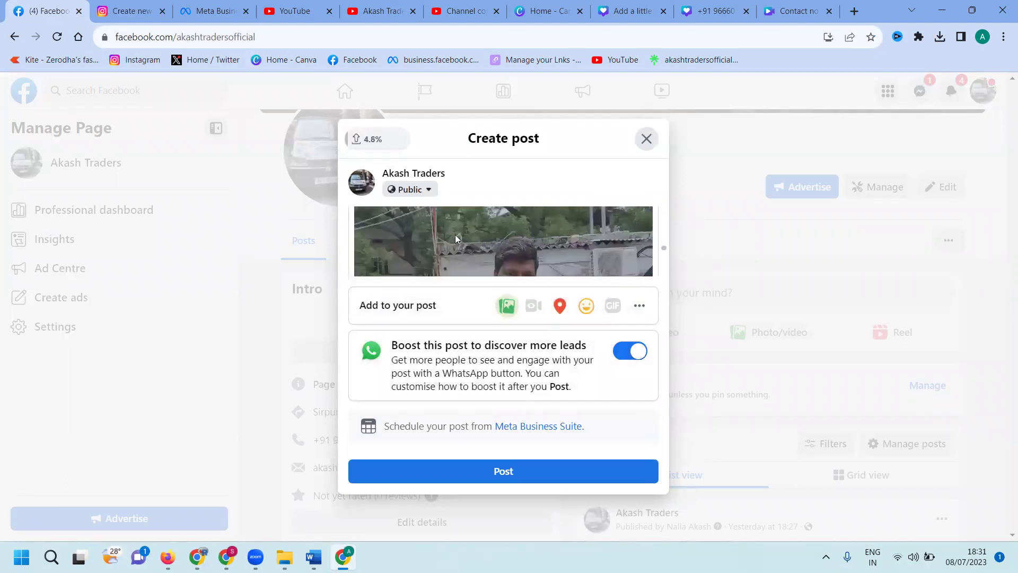
{"action": "left_click", "coordinate": [455, 239]}
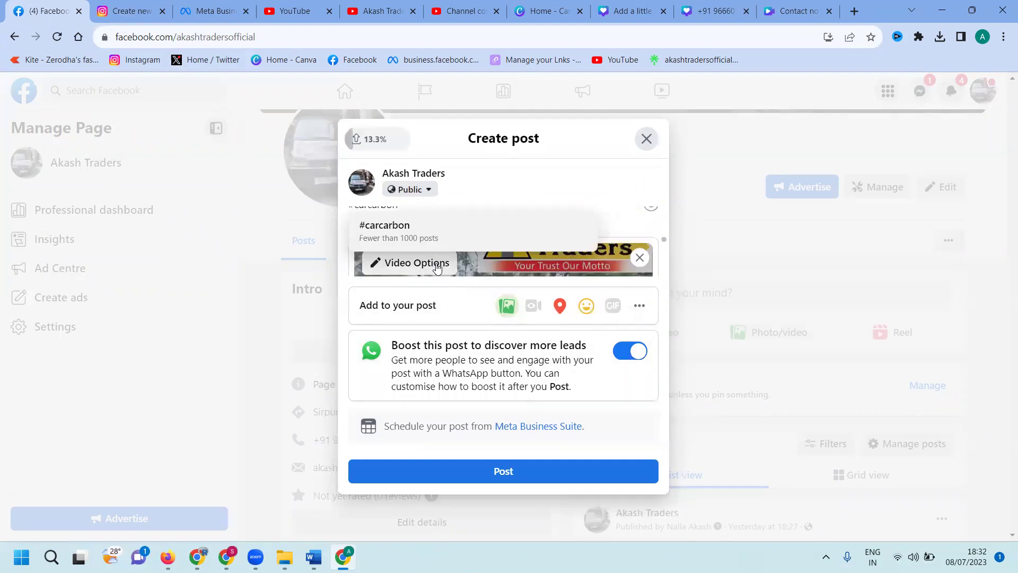
- Upload the green "WE ARE DOCTORS FOR YOUR VEHICLE ENGINE" image whose file name ends in (1) as the video's thumbnail and save the video options
{"action": "left_click", "coordinate": [437, 265]}
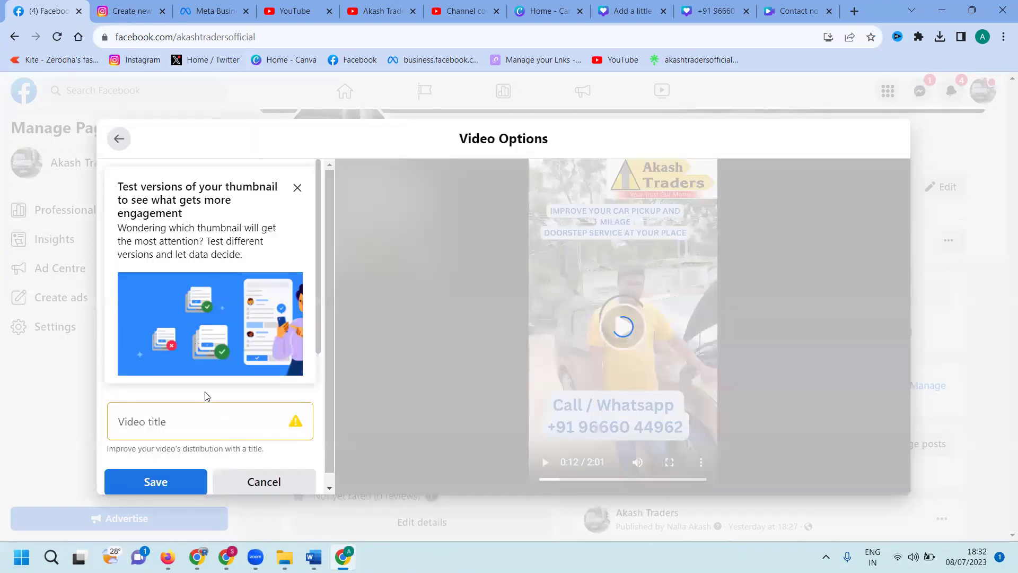
{"action": "scroll", "coordinate": [207, 396], "scroll_direction": "down", "scroll_amount": 3}
{"action": "left_click", "coordinate": [201, 420]}
{"action": "scroll", "coordinate": [239, 330], "scroll_direction": "down", "scroll_amount": 1}
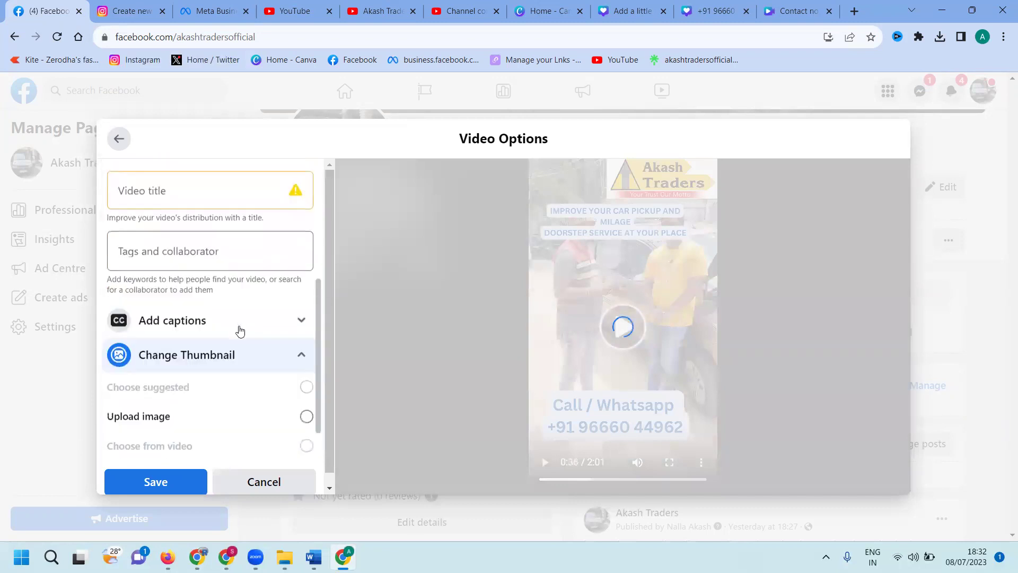
{"action": "scroll", "coordinate": [239, 331], "scroll_direction": "down", "scroll_amount": 1}
{"action": "left_click", "coordinate": [295, 371]}
{"action": "scroll", "coordinate": [239, 411], "scroll_direction": "down", "scroll_amount": 2}
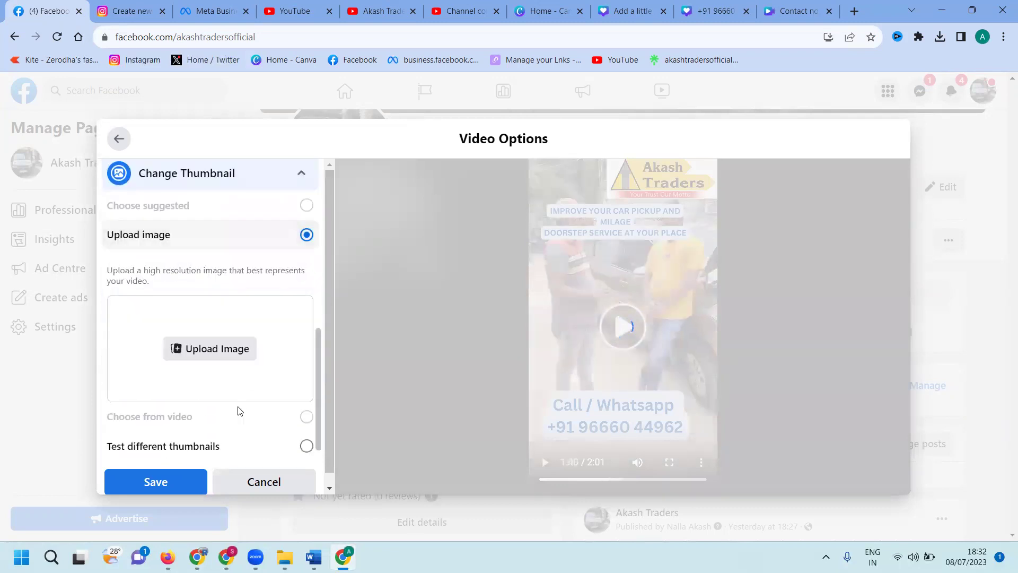
{"action": "left_click", "coordinate": [238, 349]}
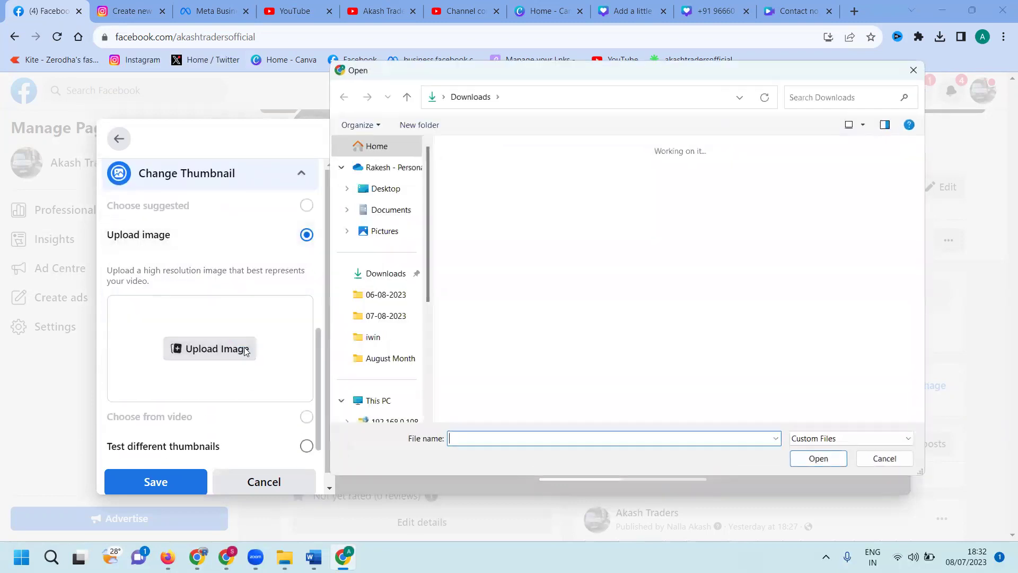
{"action": "left_click", "coordinate": [560, 182]}
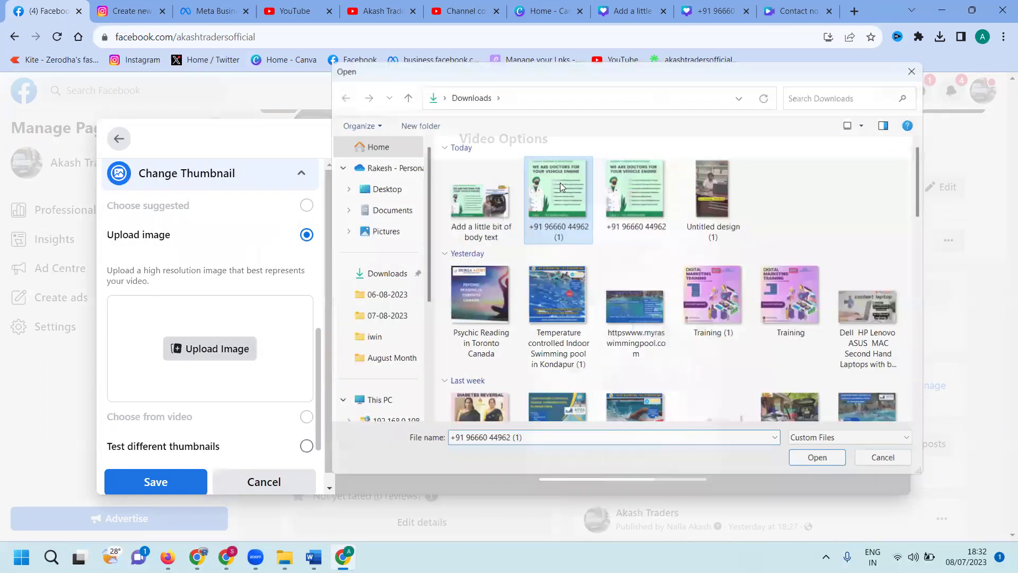
{"action": "double_click", "coordinate": [559, 183]}
{"action": "left_click", "coordinate": [181, 485]}
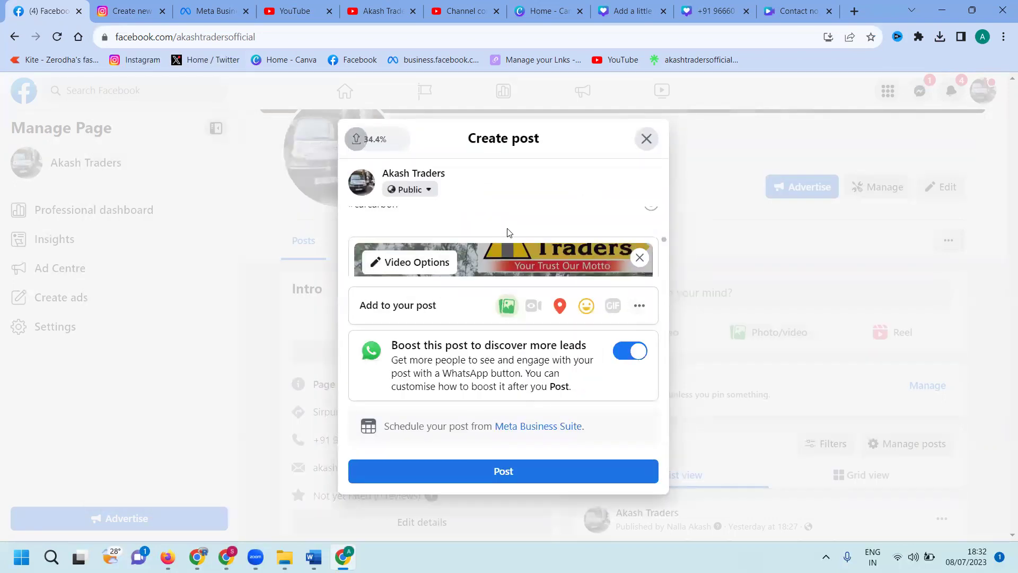
- Review the caption and WhatsApp attachment, and publish the post on the Akash Traders page
{"action": "scroll", "coordinate": [487, 222], "scroll_direction": "up", "scroll_amount": 5}
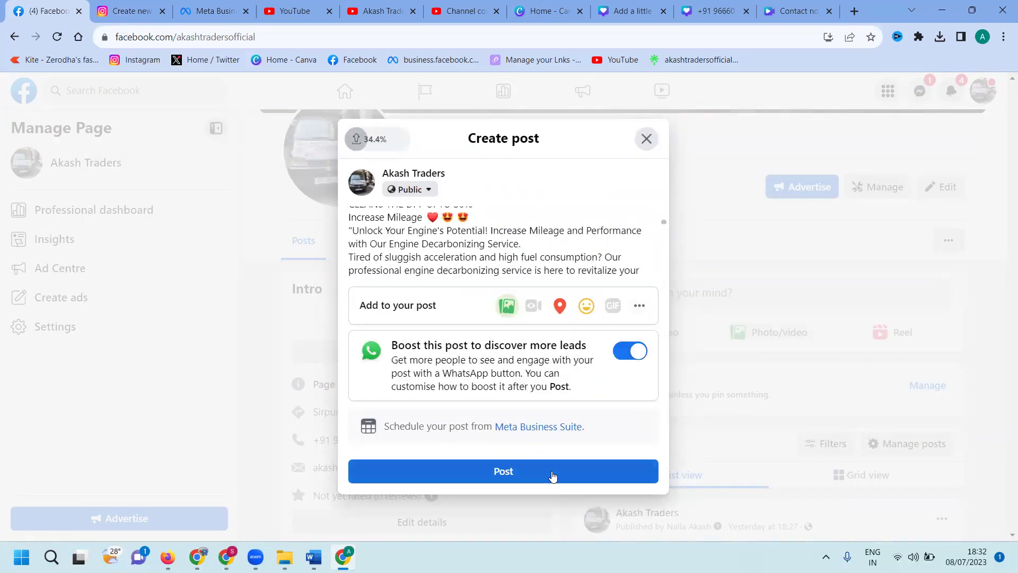
{"action": "scroll", "coordinate": [602, 265], "scroll_direction": "down", "scroll_amount": 5}
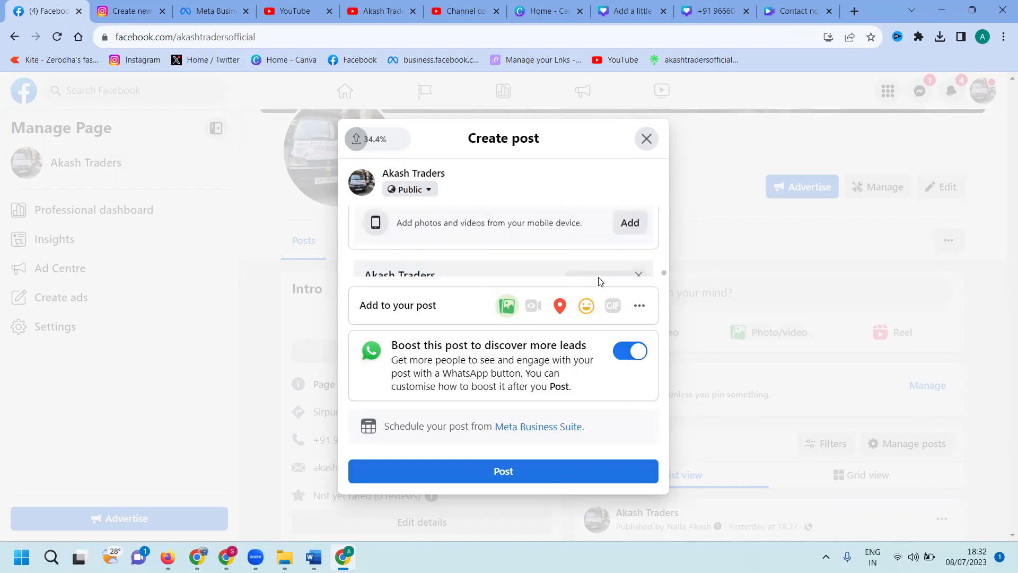
{"action": "left_click", "coordinate": [564, 470]}
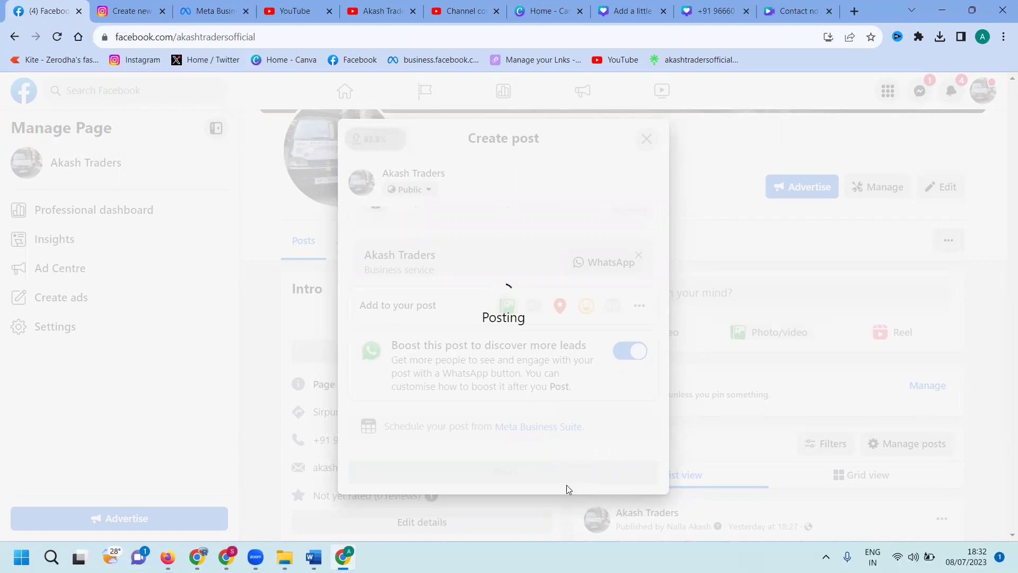
{"action": "left_click", "coordinate": [800, 13]}
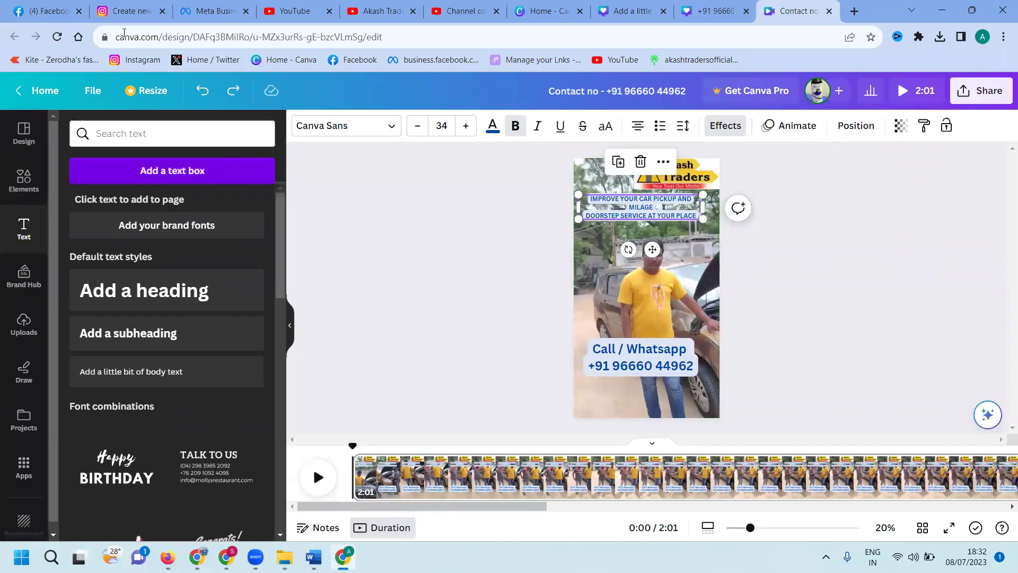
{"action": "left_click", "coordinate": [20, 13]}
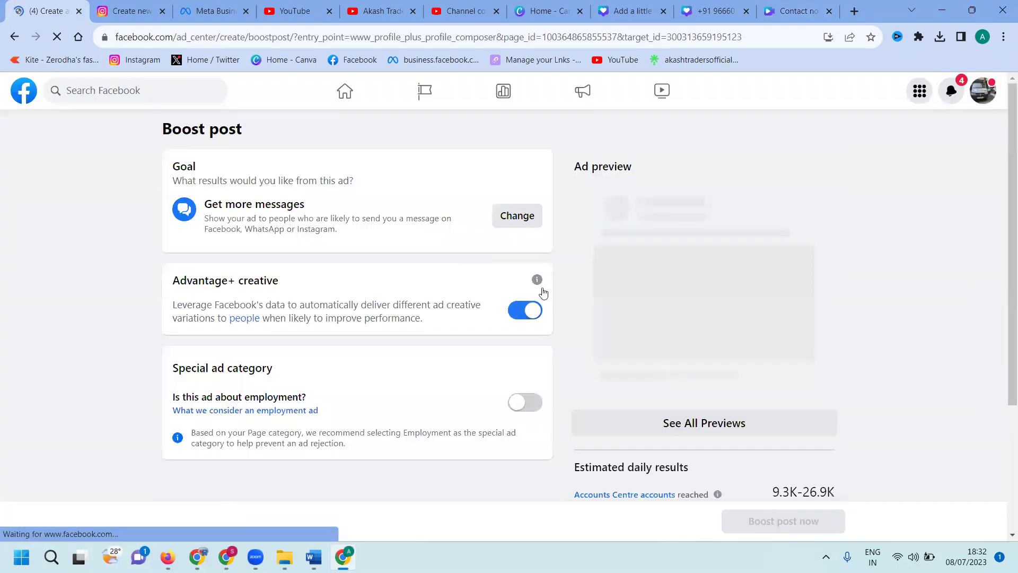
- Leave the Boost post page and switch from the Akash Traders page to the owner's personal Facebook profile
{"action": "left_click", "coordinate": [341, 93]}
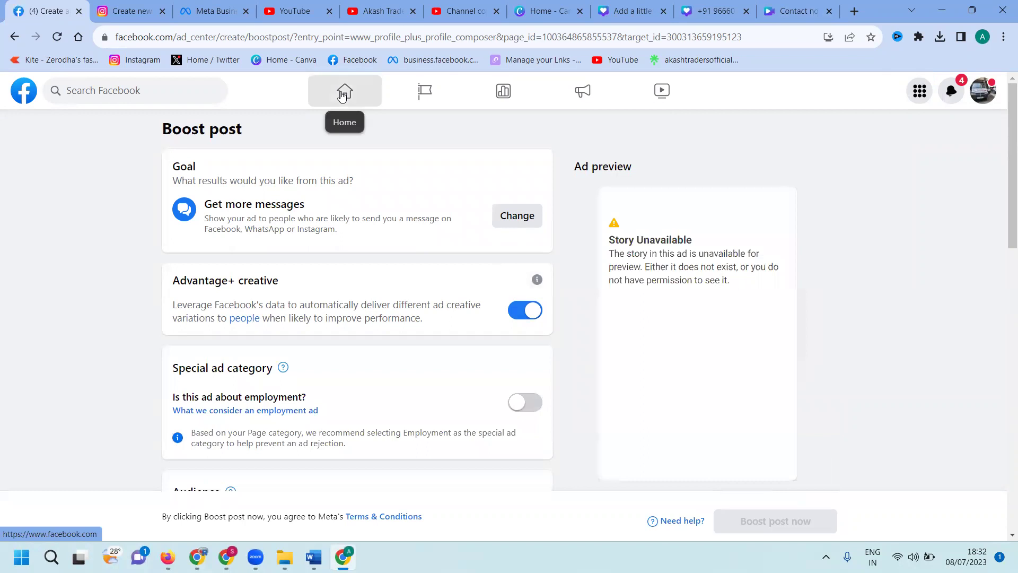
{"action": "left_click", "coordinate": [573, 113]}
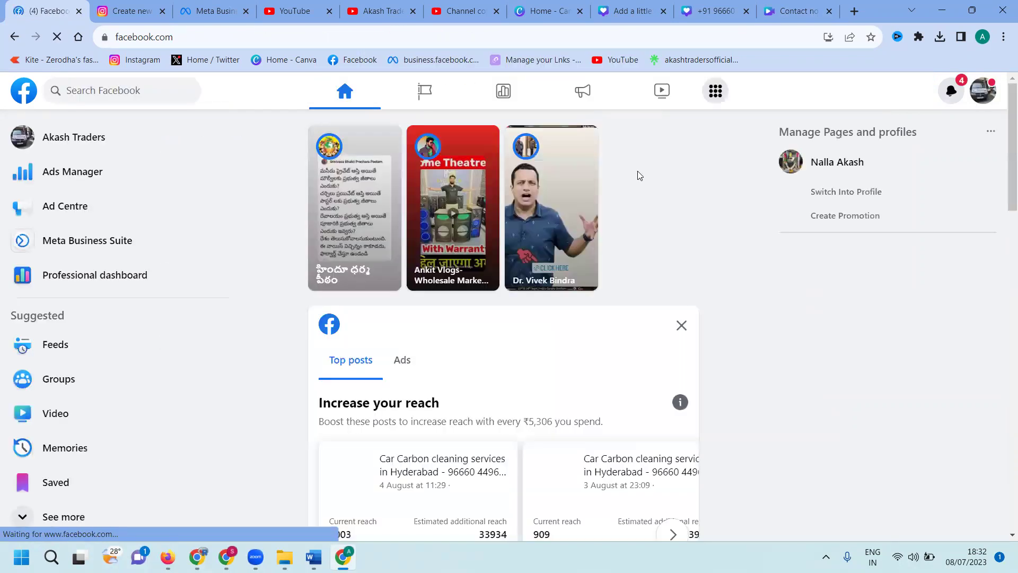
{"action": "left_click", "coordinate": [981, 95]}
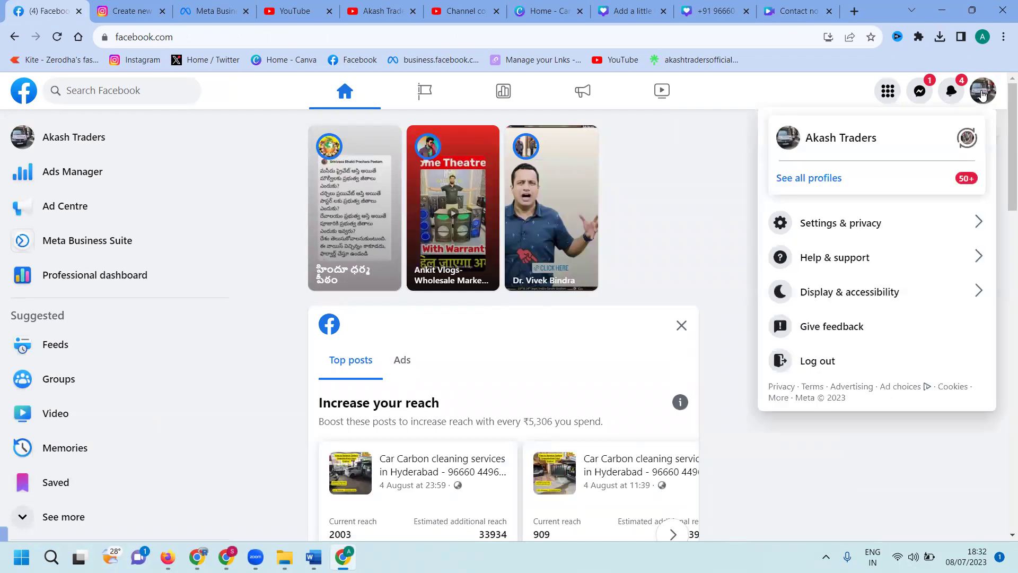
{"action": "left_click", "coordinate": [889, 176]}
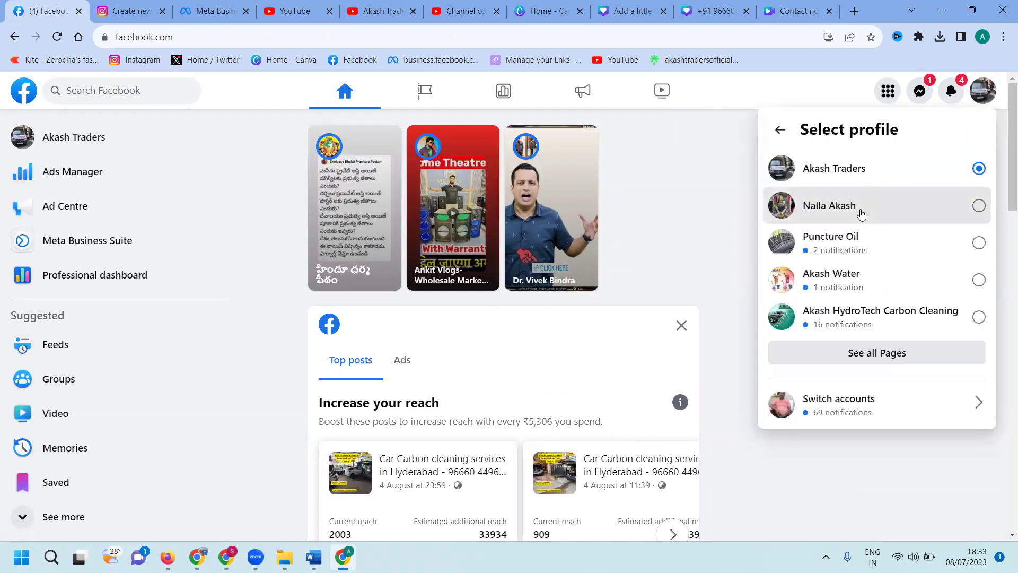
{"action": "left_click", "coordinate": [861, 204]}
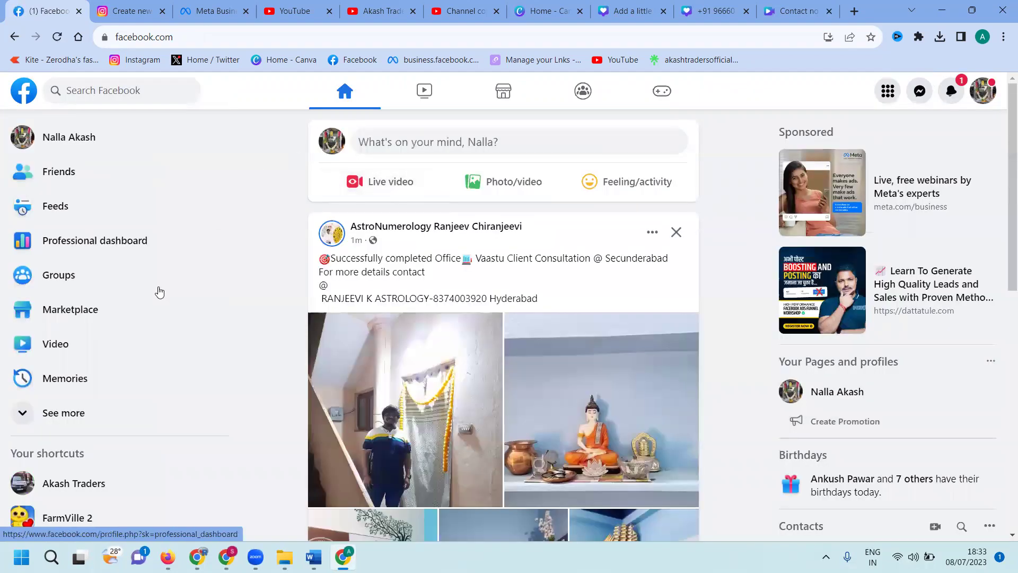
- Open the Akash Traders page from the shortcuts and look through its posts for the new video
{"action": "scroll", "coordinate": [127, 336], "scroll_direction": "down", "scroll_amount": 1}
{"action": "left_click", "coordinate": [127, 416]}
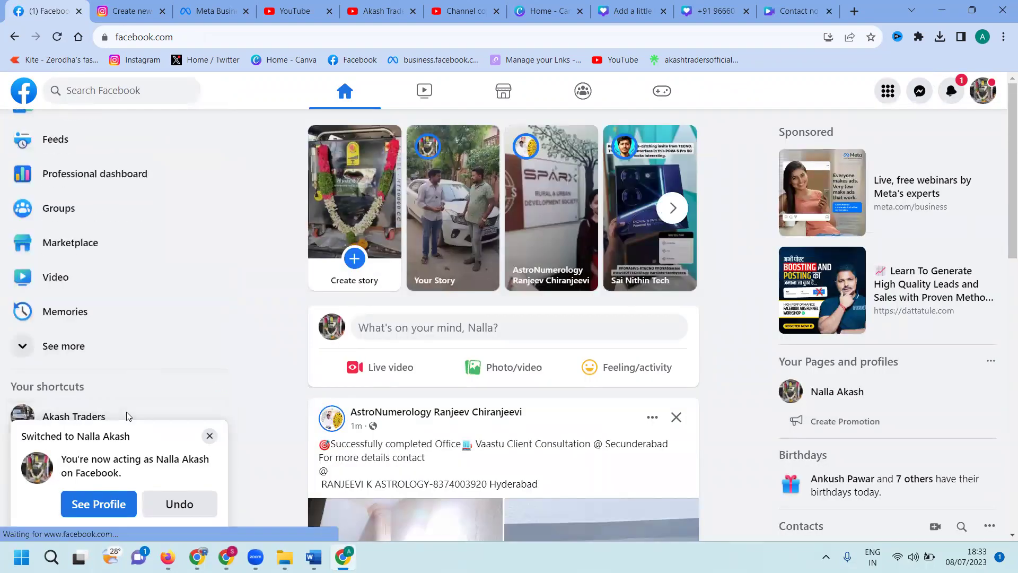
{"action": "left_click", "coordinate": [209, 435]}
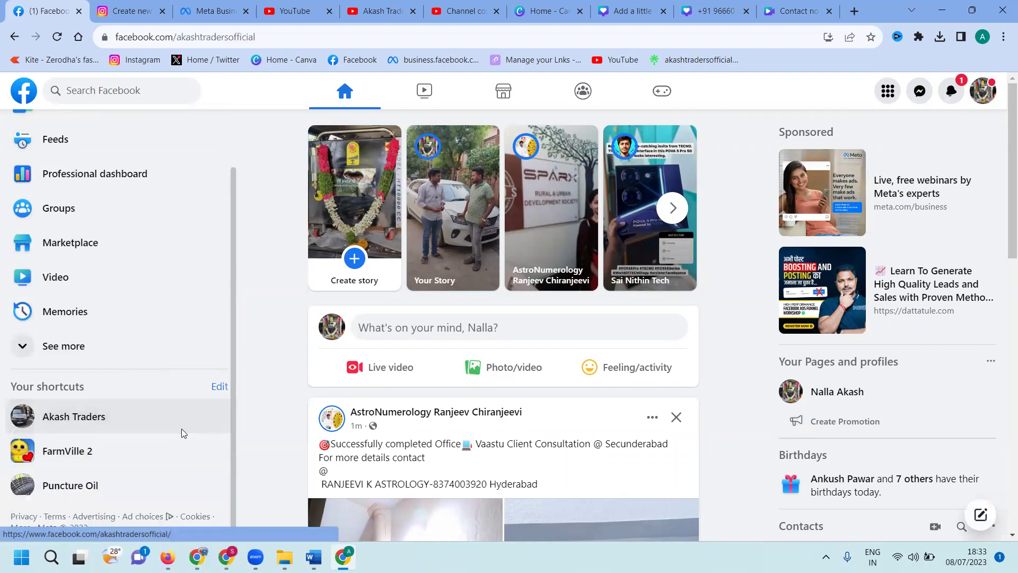
{"action": "scroll", "coordinate": [579, 259], "scroll_direction": "down", "scroll_amount": 7}
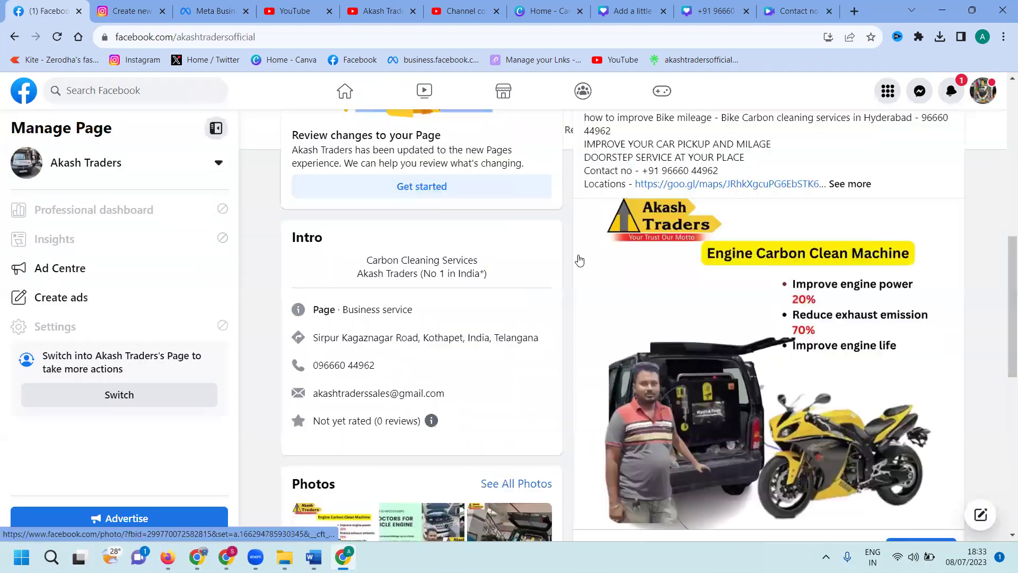
{"action": "scroll", "coordinate": [403, 171], "scroll_direction": "down", "scroll_amount": 3}
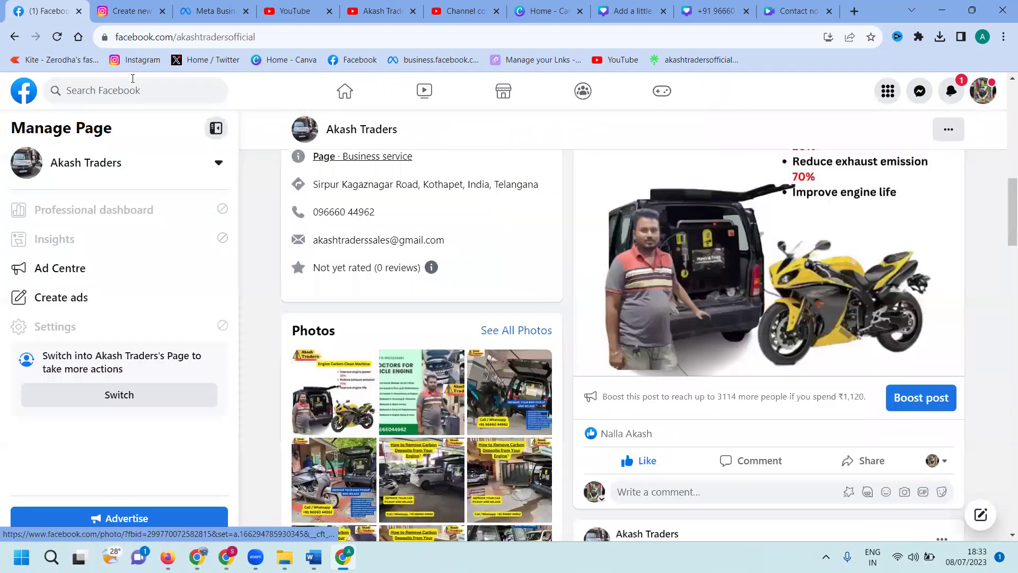
- Reload the Akash Traders page and check its latest posts for the newly published video
{"action": "left_click", "coordinate": [58, 37]}
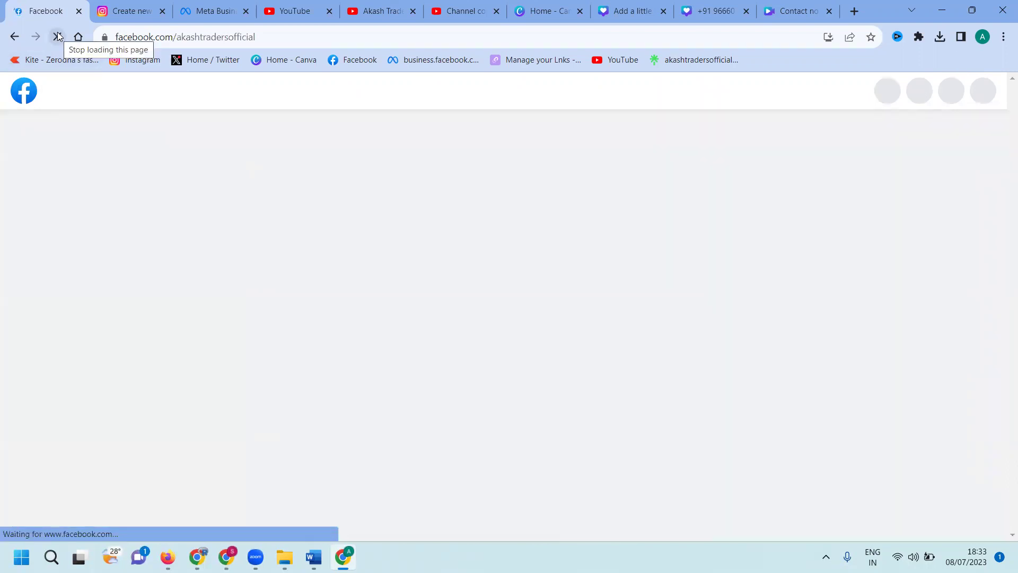
{"action": "scroll", "coordinate": [516, 221], "scroll_direction": "down", "scroll_amount": 8}
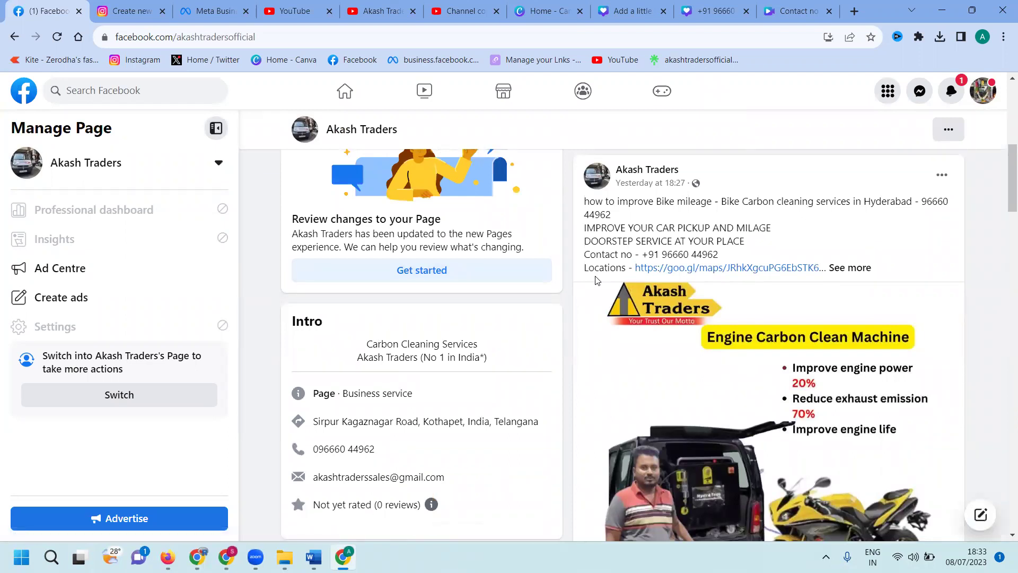
{"action": "left_click", "coordinate": [58, 37]}
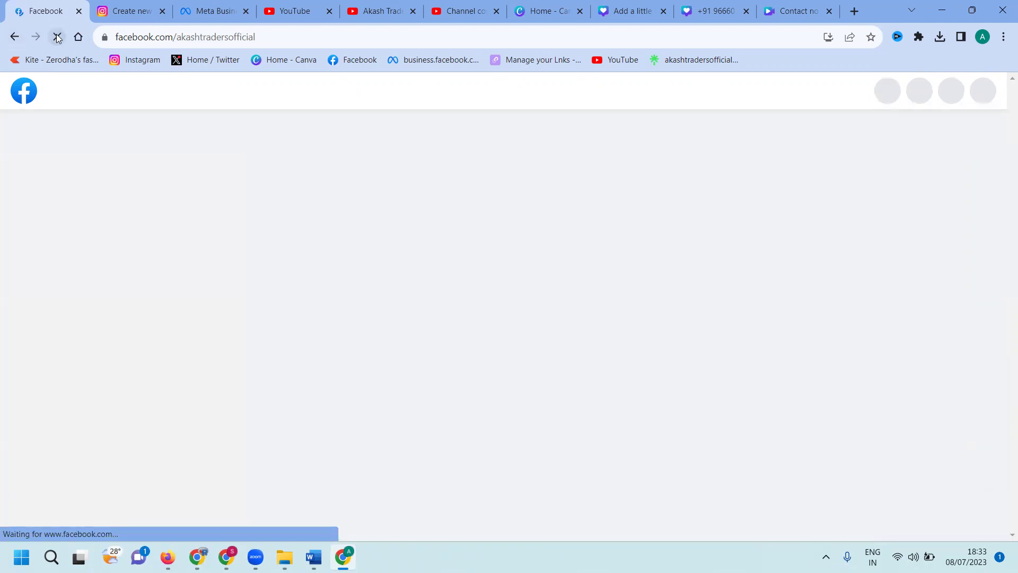
{"action": "scroll", "coordinate": [451, 229], "scroll_direction": "down", "scroll_amount": 7}
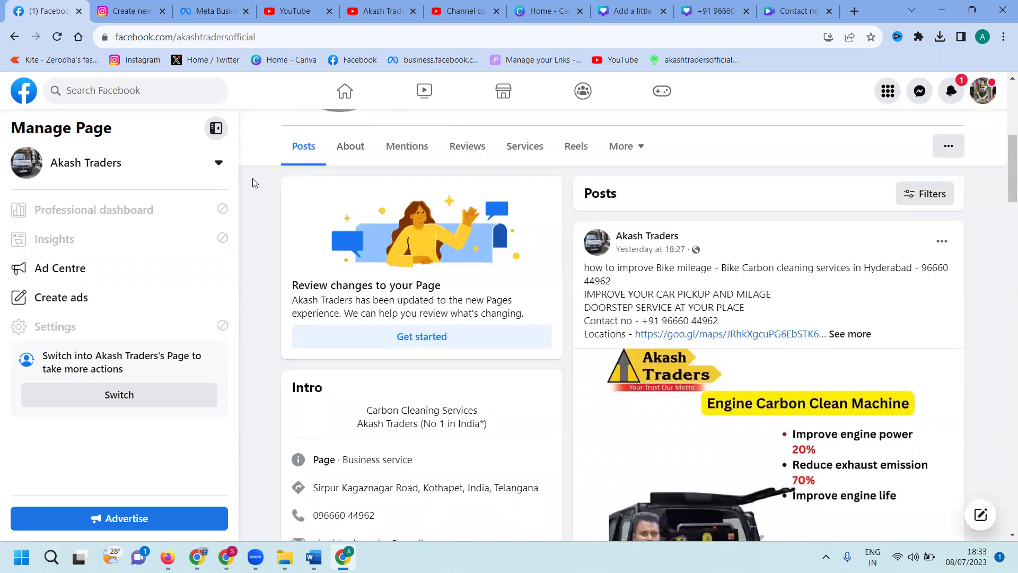
- Switch to Instagram, dismiss the shared-reel dialog and check the profile's post grid for the new reel
{"action": "left_click", "coordinate": [144, 6]}
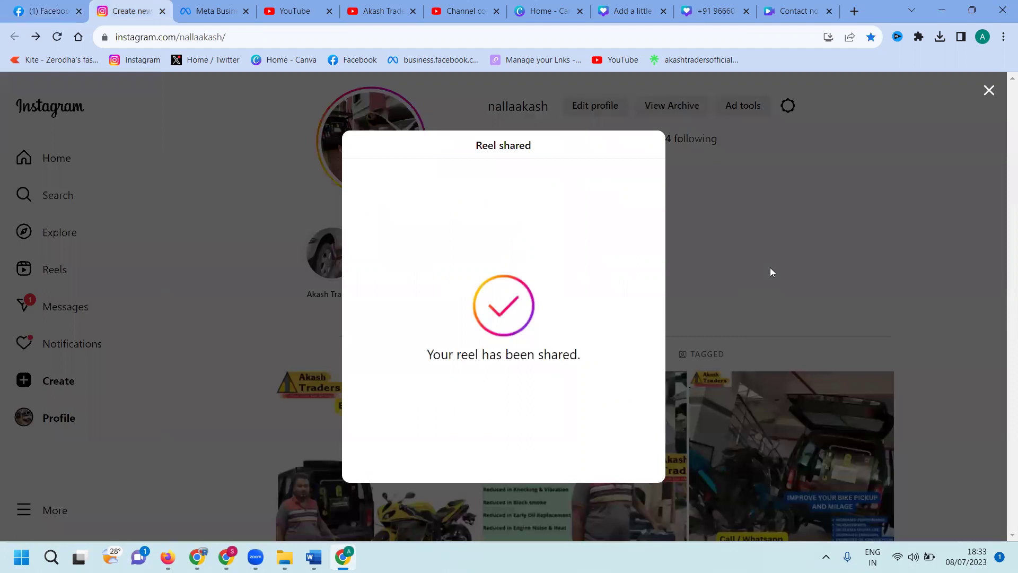
{"action": "left_click", "coordinate": [770, 268]}
{"action": "scroll", "coordinate": [779, 227], "scroll_direction": "down", "scroll_amount": 3}
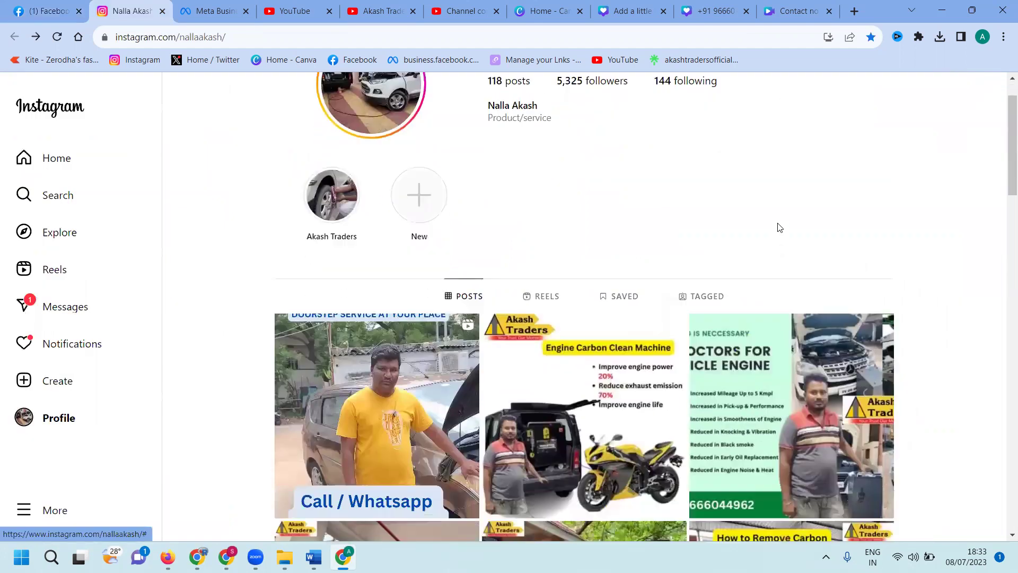
{"action": "scroll", "coordinate": [778, 228], "scroll_direction": "down", "scroll_amount": 1}
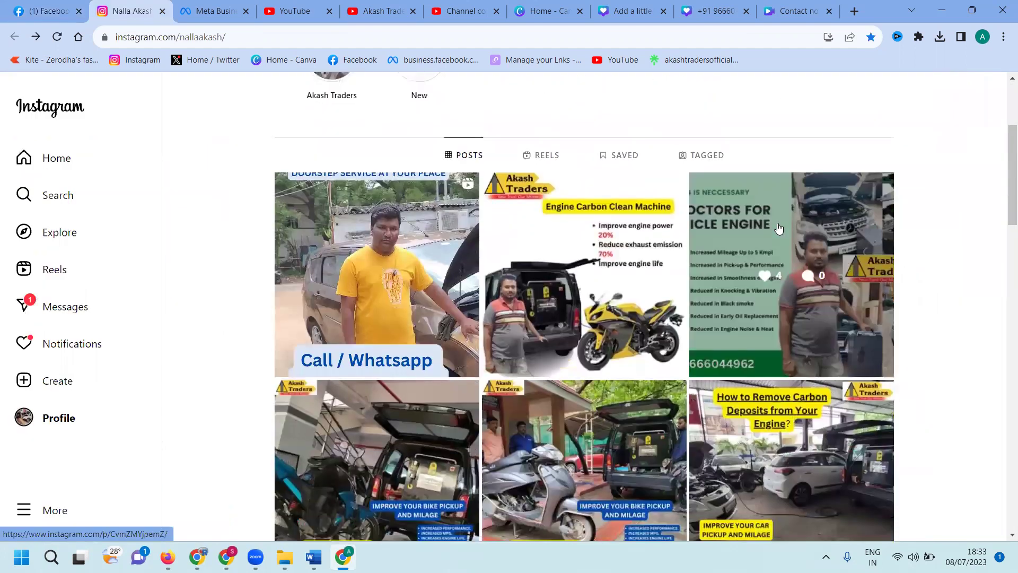
- Return to the Akash Traders page on Facebook and reload it to find the new video post
{"action": "left_click", "coordinate": [12, 6]}
{"action": "left_click", "coordinate": [60, 42]}
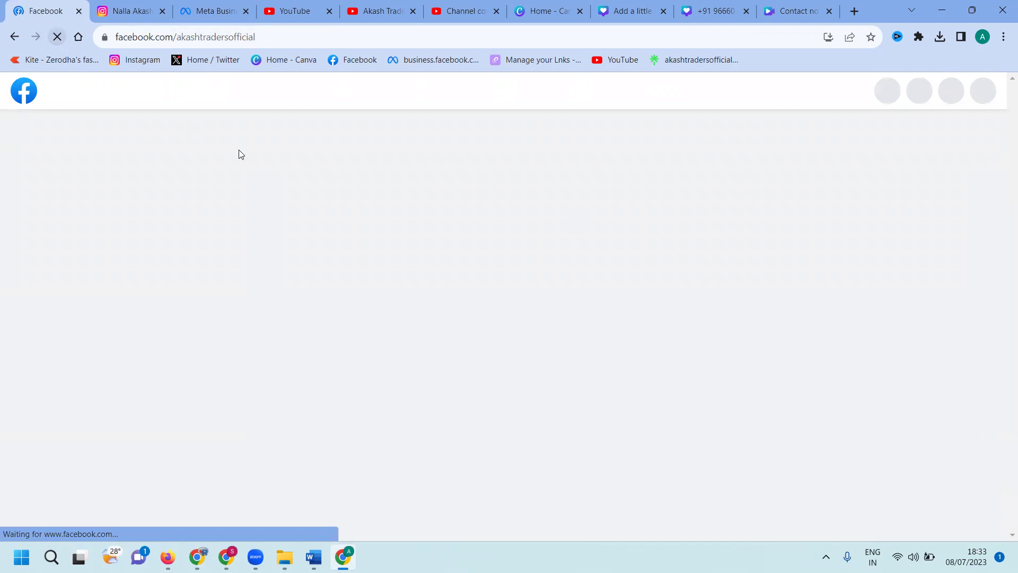
{"action": "scroll", "coordinate": [408, 191], "scroll_direction": "down", "scroll_amount": 8}
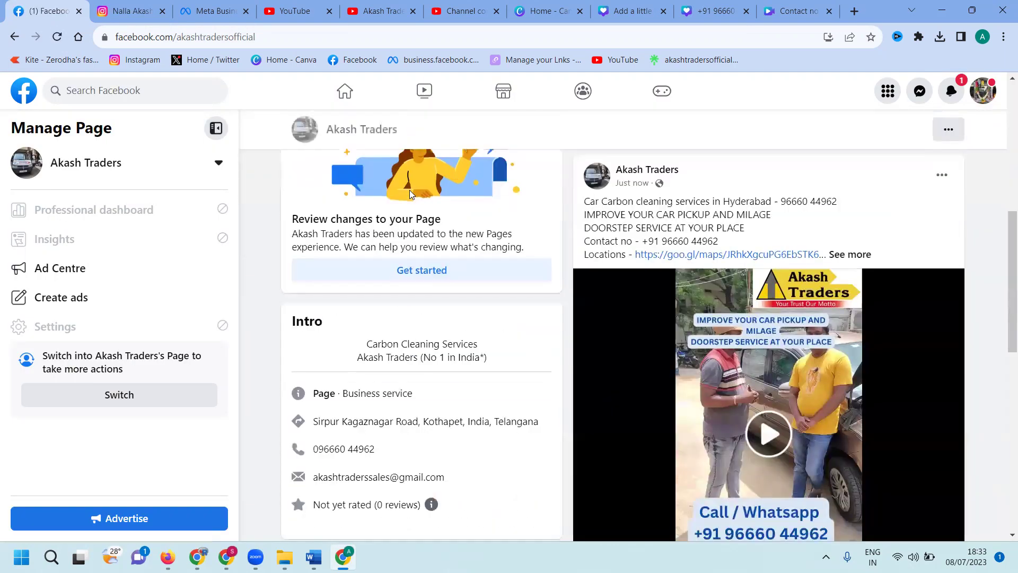
- Share the new video post to the personal profile's feed with the copied caption pasted as its text
{"action": "scroll", "coordinate": [661, 325], "scroll_direction": "down", "scroll_amount": 5}
{"action": "left_click", "coordinate": [870, 431]}
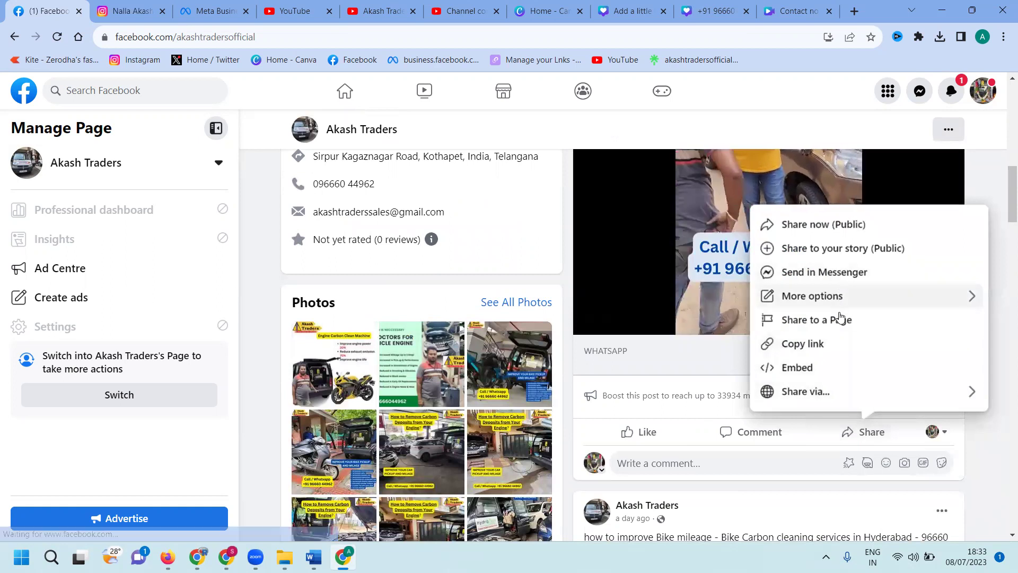
{"action": "left_click", "coordinate": [827, 295]}
{"action": "left_click", "coordinate": [812, 321]}
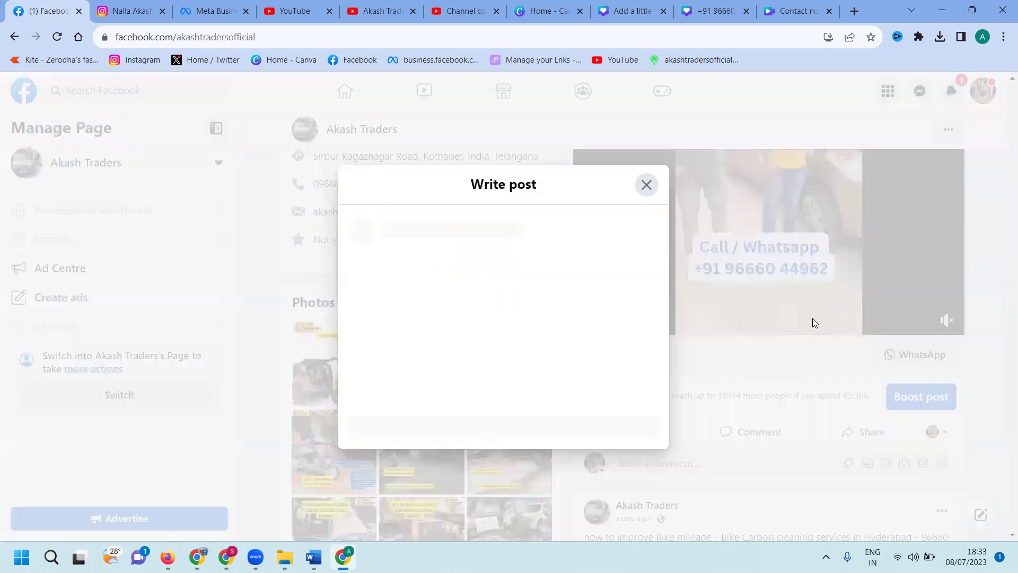
{"action": "key", "text": "ctrl+v"}
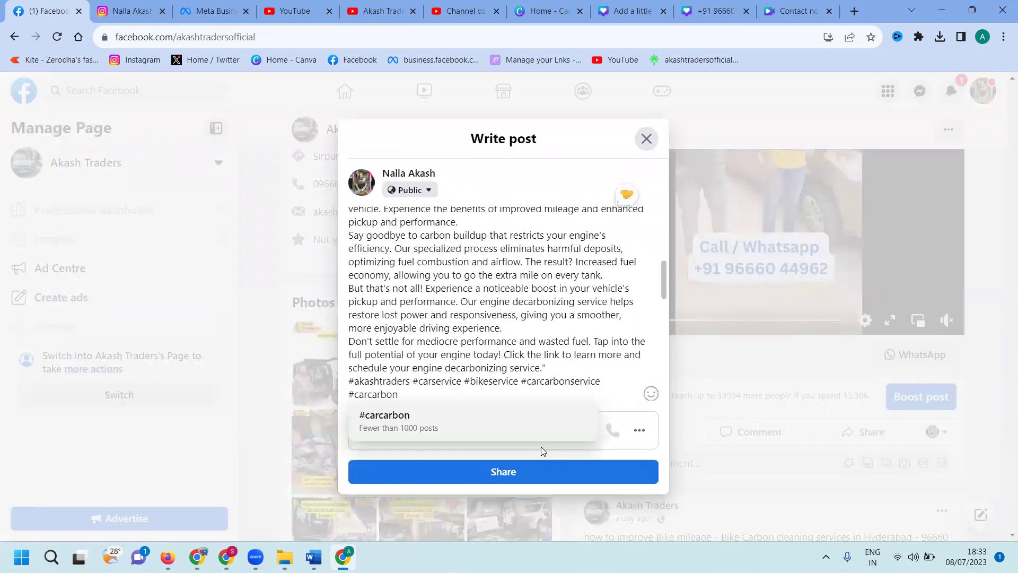
{"action": "left_click", "coordinate": [545, 473]}
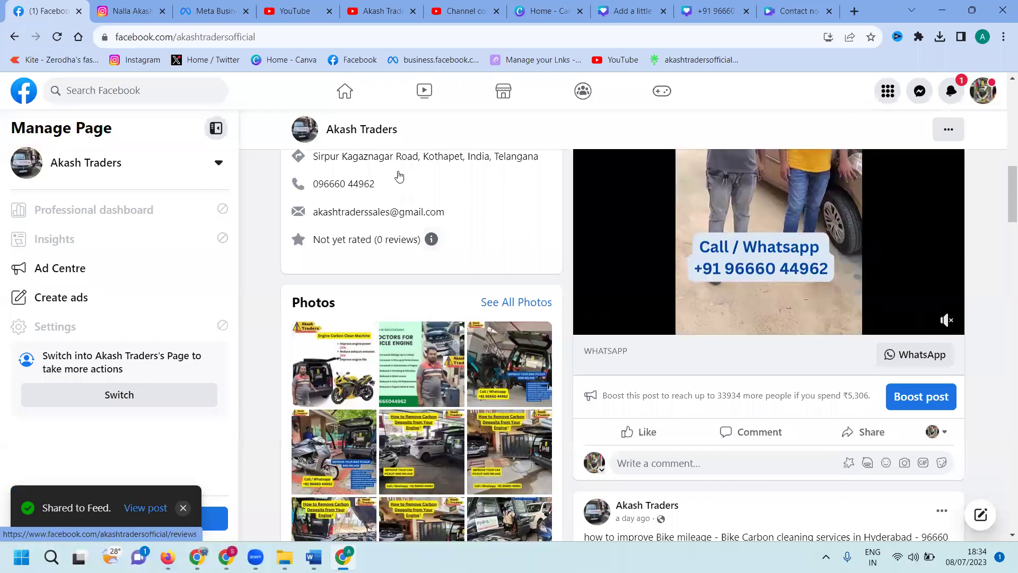
- Open story creation from the Facebook home feed, start a photo story and cancel the image selection
{"action": "left_click", "coordinate": [345, 94]}
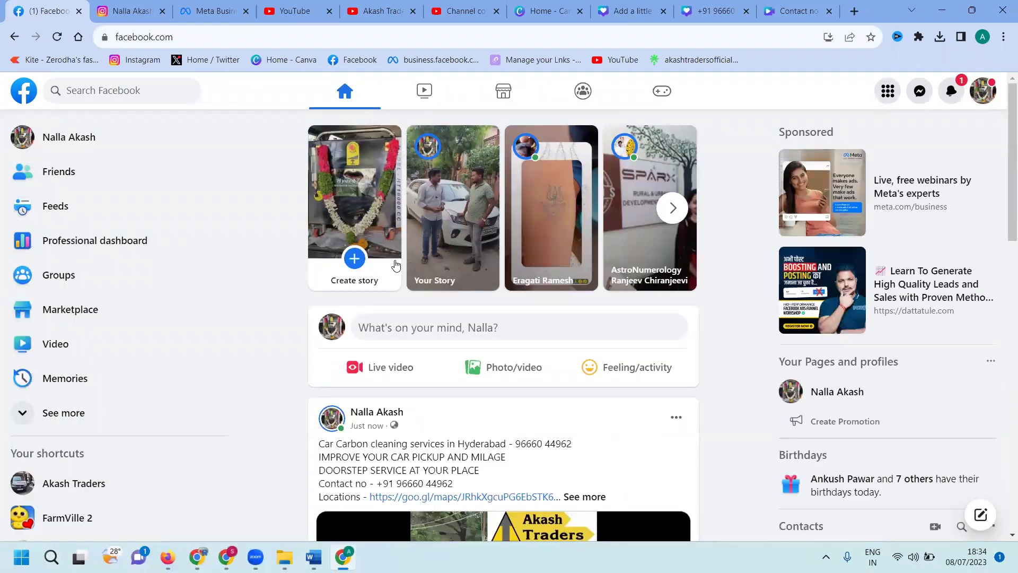
{"action": "left_click", "coordinate": [356, 258]}
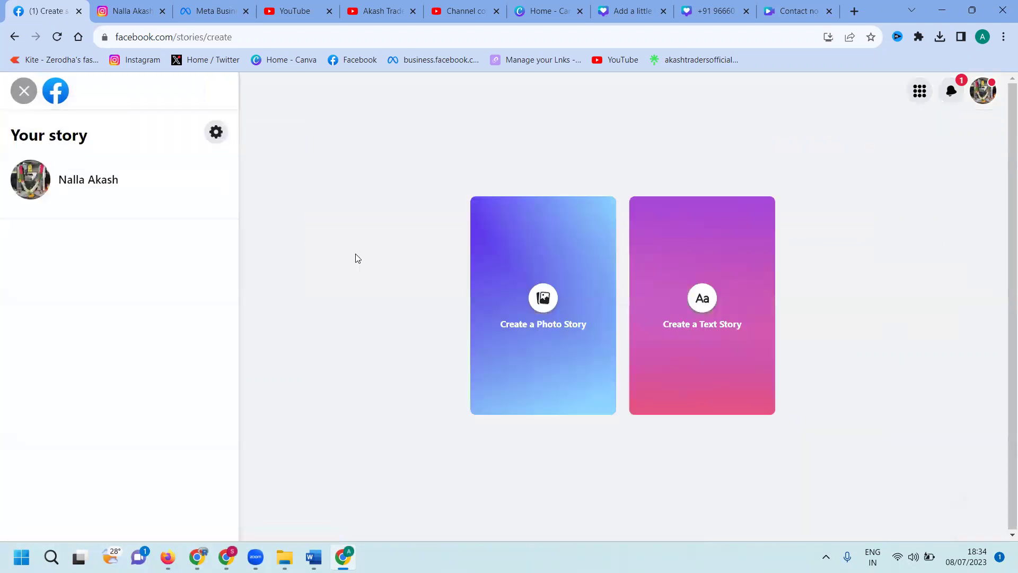
{"action": "left_click", "coordinate": [532, 272]}
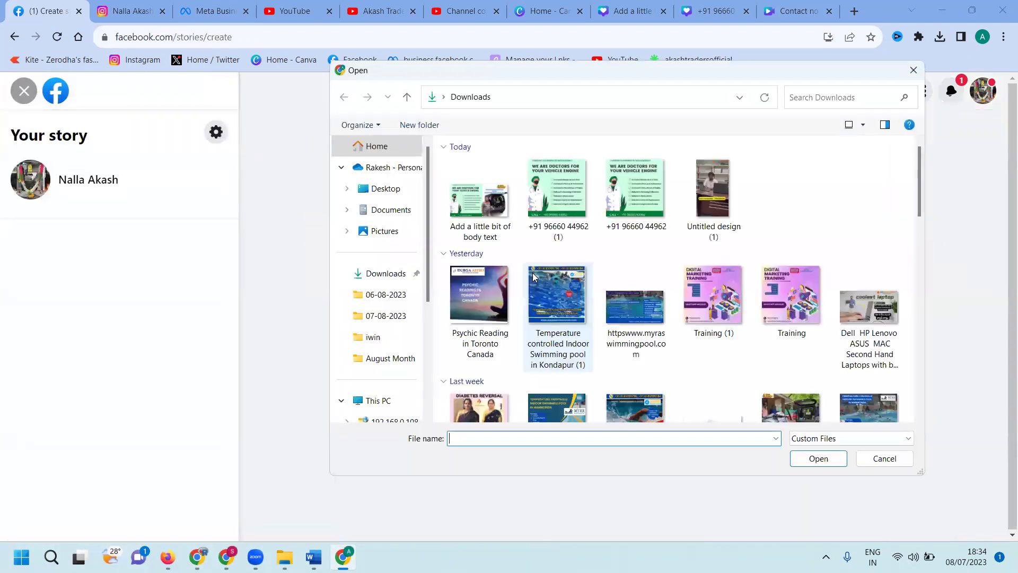
{"action": "left_click", "coordinate": [884, 458]}
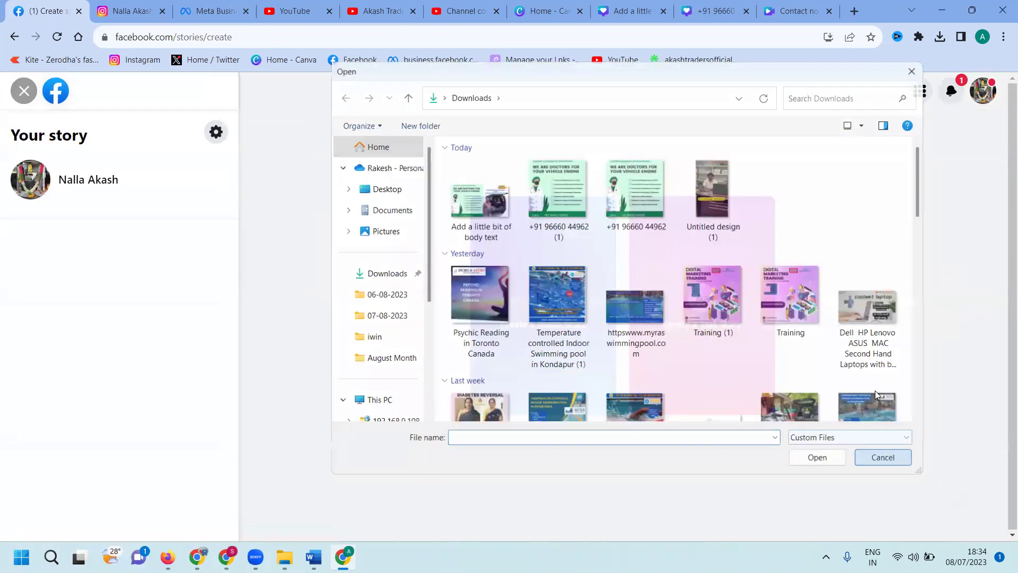
- Switch to the "Contact no" video design in Canva and download it as a JPG image
{"action": "left_click", "coordinate": [805, 6]}
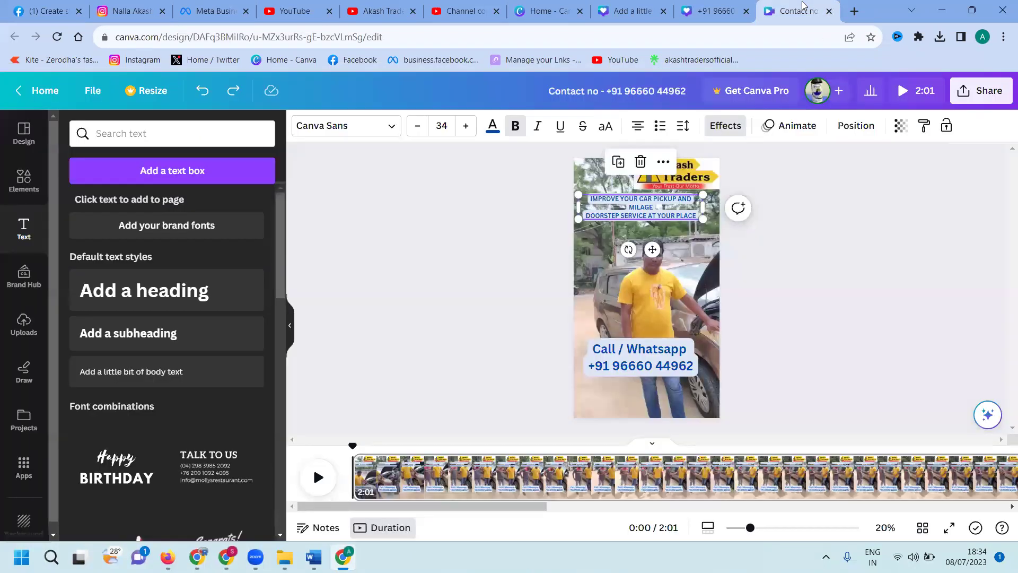
{"action": "left_click", "coordinate": [968, 96]}
{"action": "left_click", "coordinate": [844, 424]}
{"action": "left_click", "coordinate": [837, 185]}
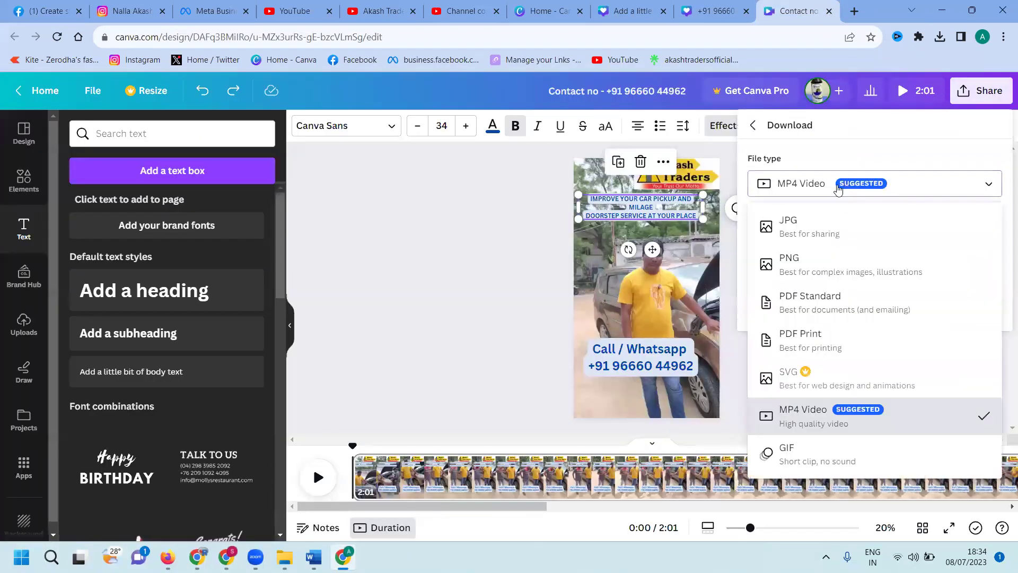
{"action": "left_click", "coordinate": [821, 227]}
{"action": "left_click", "coordinate": [866, 395]}
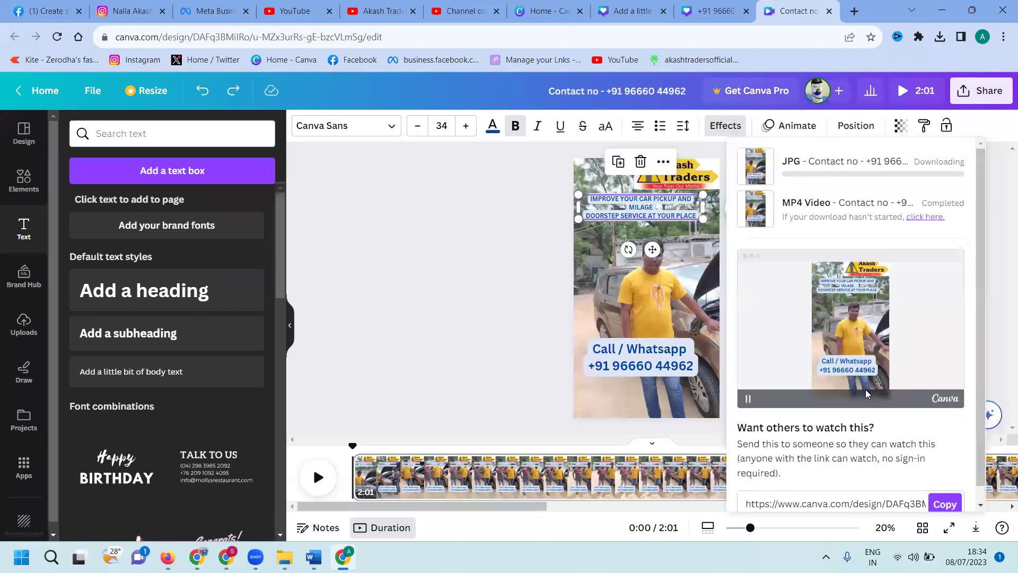
- Return to Facebook, create a photo story from the downloaded "Contact no" JPG and share it to the personal profile's story
{"action": "left_click", "coordinate": [46, 6]}
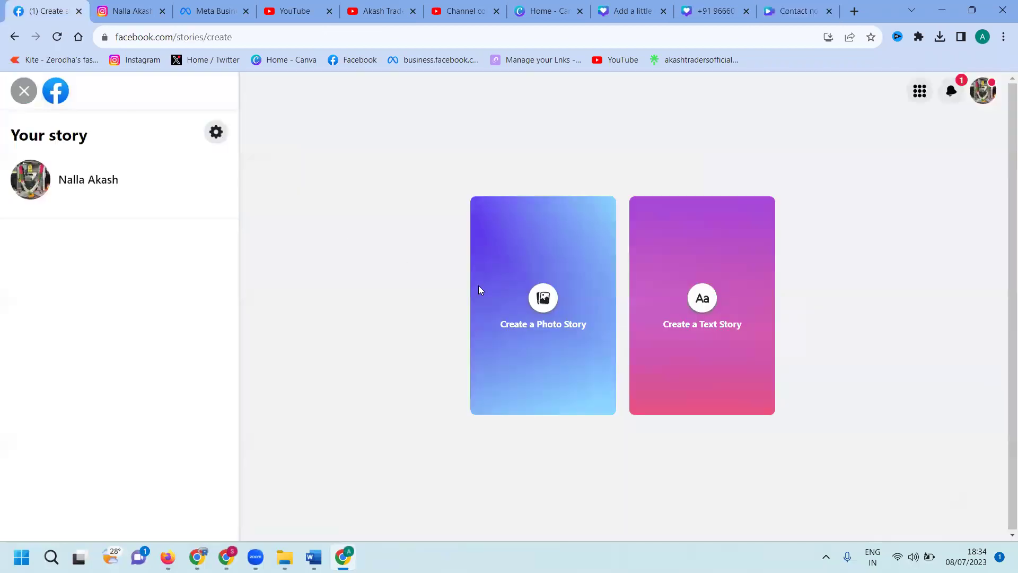
{"action": "left_click", "coordinate": [541, 296]}
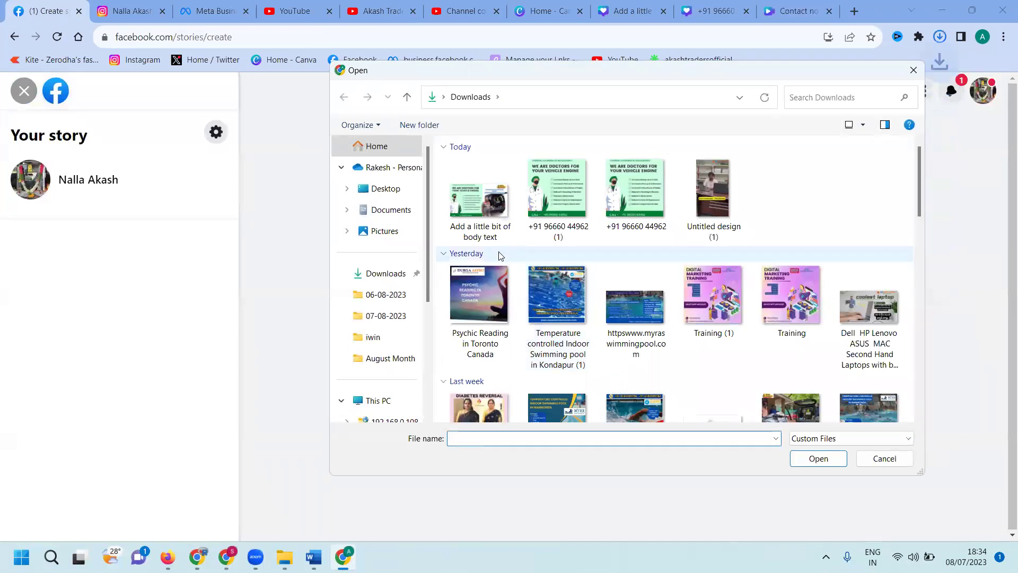
{"action": "left_click", "coordinate": [771, 210]}
{"action": "double_click", "coordinate": [770, 210]}
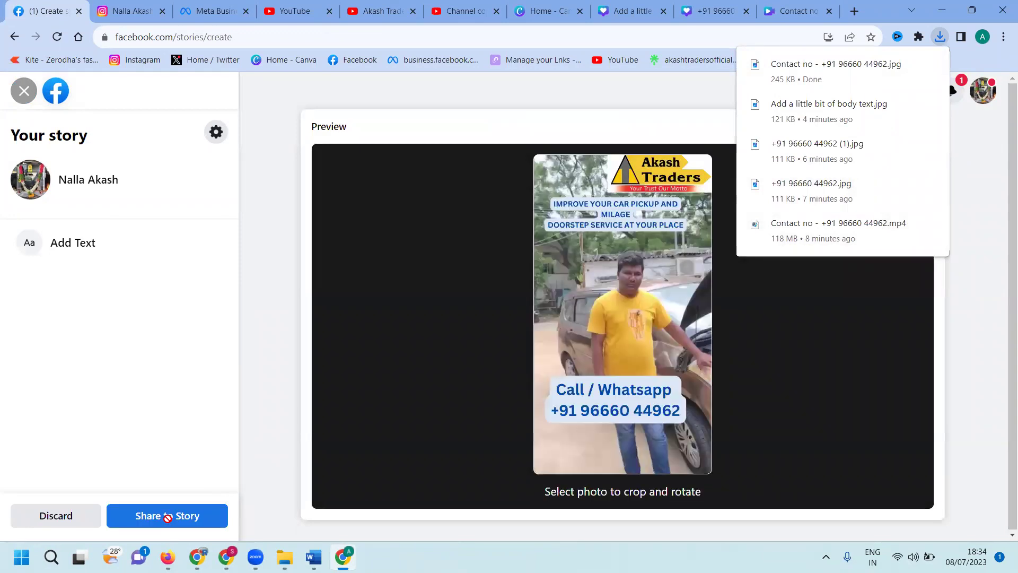
{"action": "left_click", "coordinate": [167, 517]}
- Switch to Meta Business Suite and create a new Akash Traders story from the downloaded "Contact no" JPG
{"action": "left_click", "coordinate": [206, 4]}
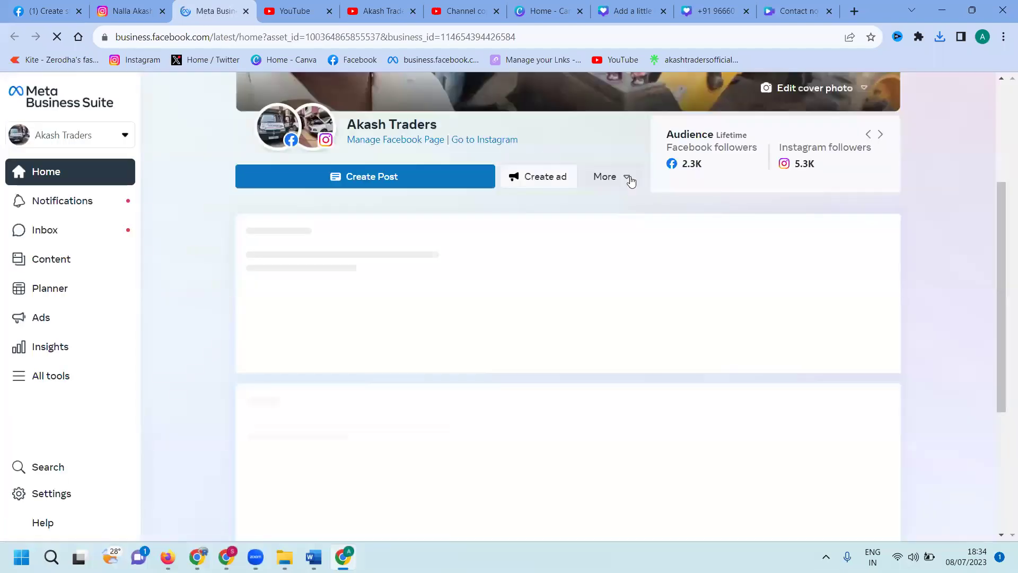
{"action": "left_click", "coordinate": [626, 175]}
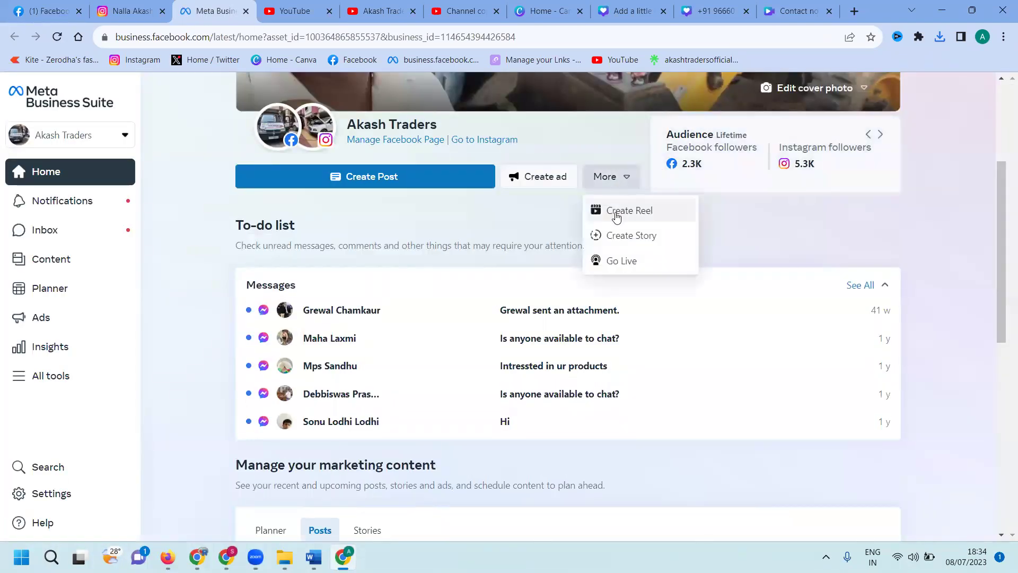
{"action": "left_click", "coordinate": [615, 236]}
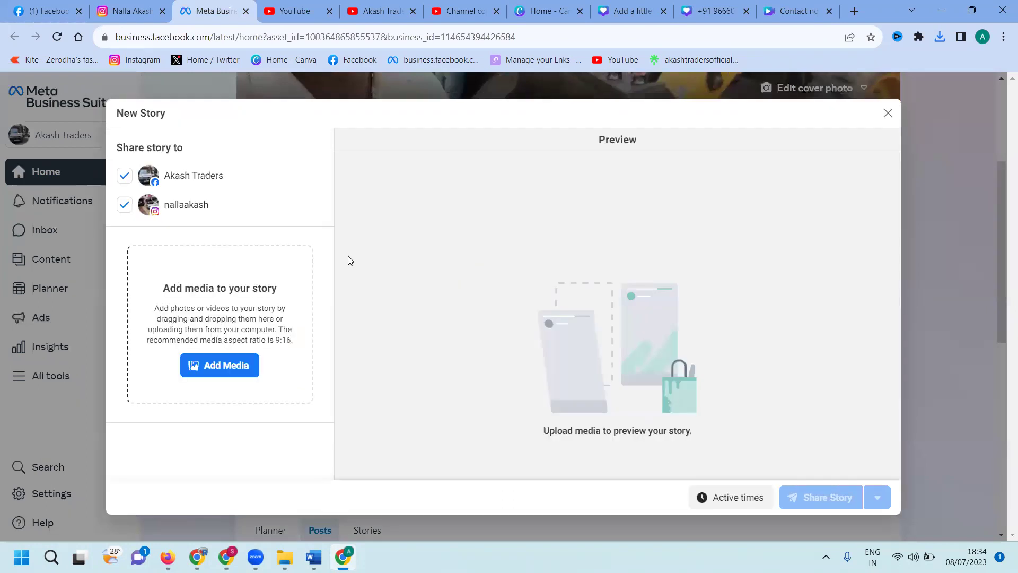
{"action": "left_click", "coordinate": [239, 356]}
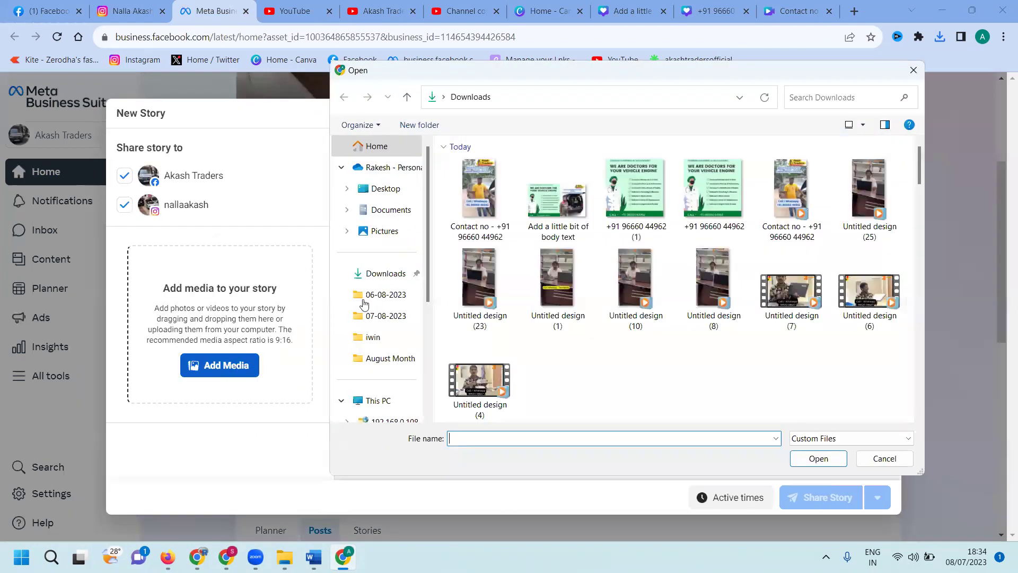
{"action": "double_click", "coordinate": [464, 198]}
- Add the copied URL of the Akash Traders YouTube videos page as the story's swipe-up link and share the story
{"action": "left_click", "coordinate": [377, 11]}
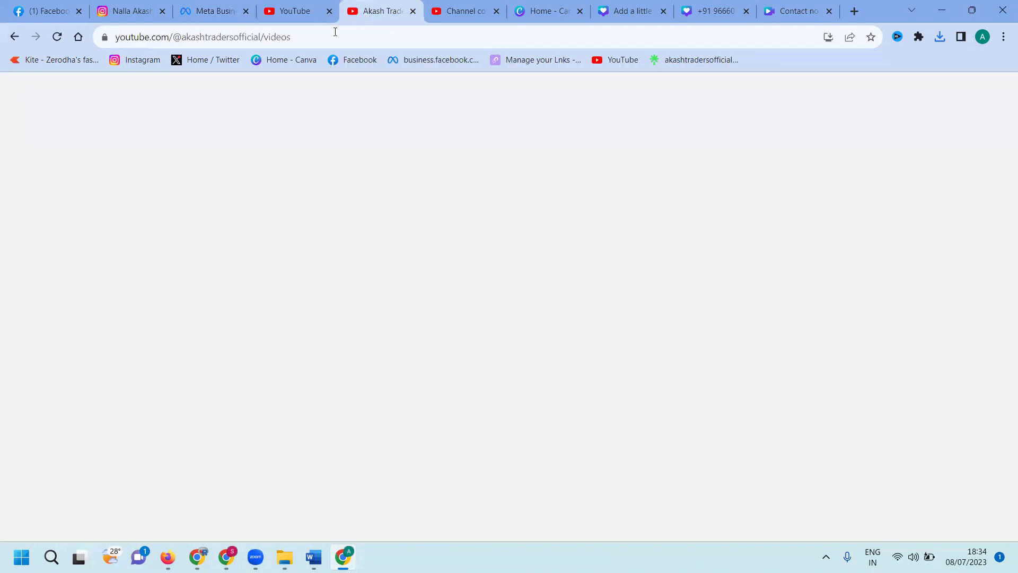
{"action": "left_click", "coordinate": [330, 37]}
{"action": "key", "text": "ctrl+c"}
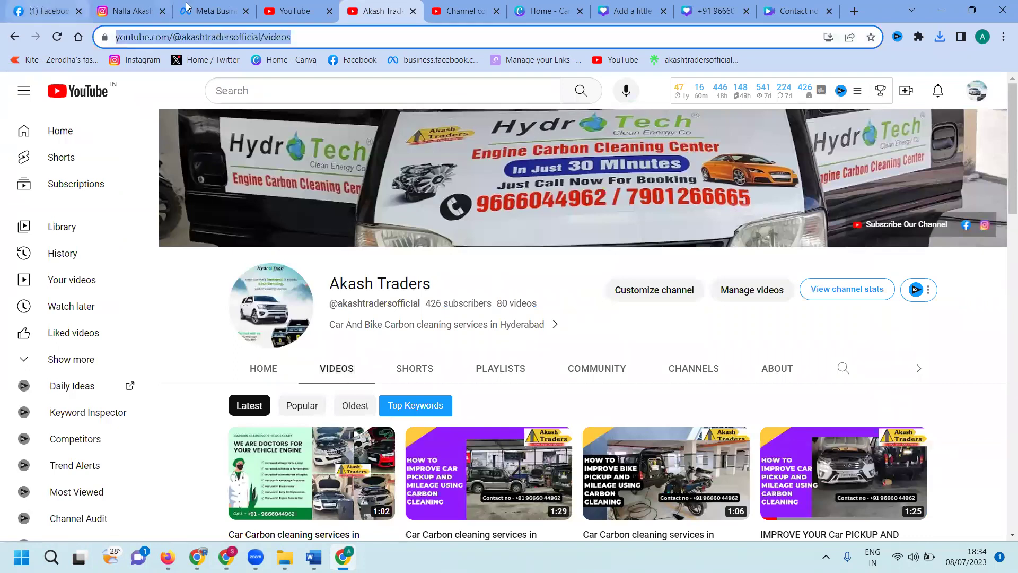
{"action": "left_click", "coordinate": [215, 11]}
{"action": "scroll", "coordinate": [218, 371], "scroll_direction": "down", "scroll_amount": 3}
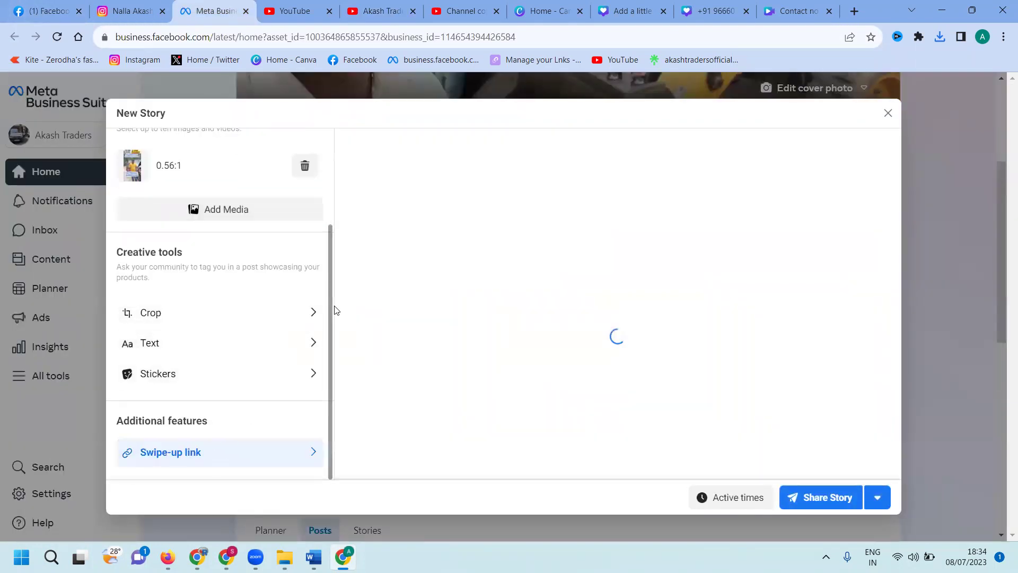
{"action": "left_click", "coordinate": [419, 199]}
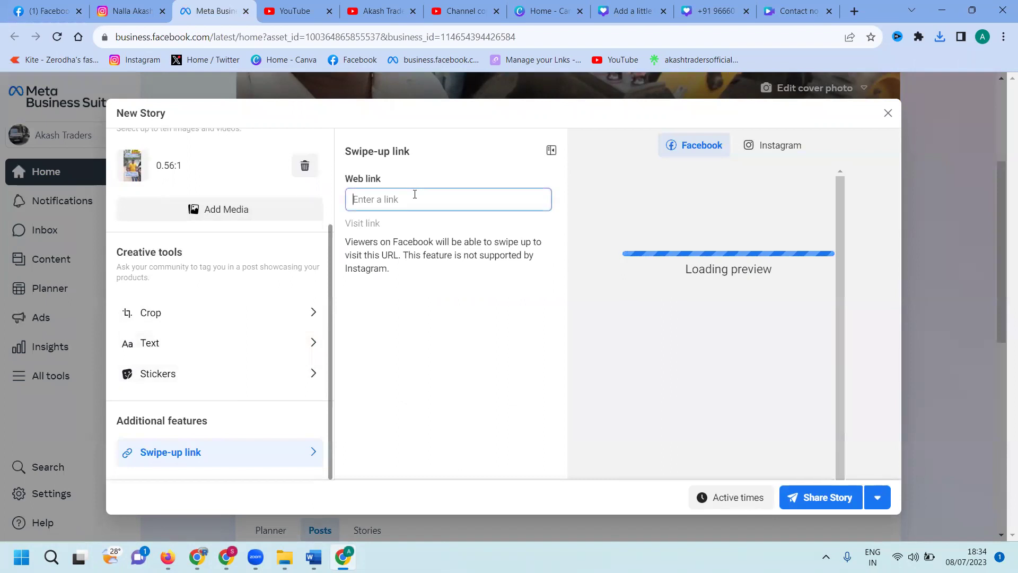
{"action": "key", "text": "ctrl+v"}
{"action": "left_click", "coordinate": [805, 495]}
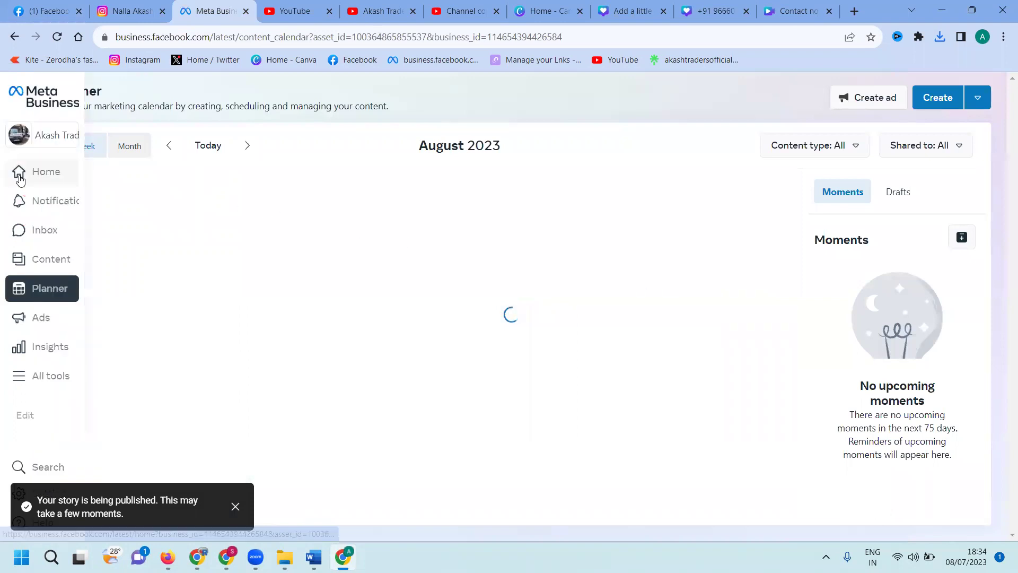
{"action": "left_click", "coordinate": [19, 175]}
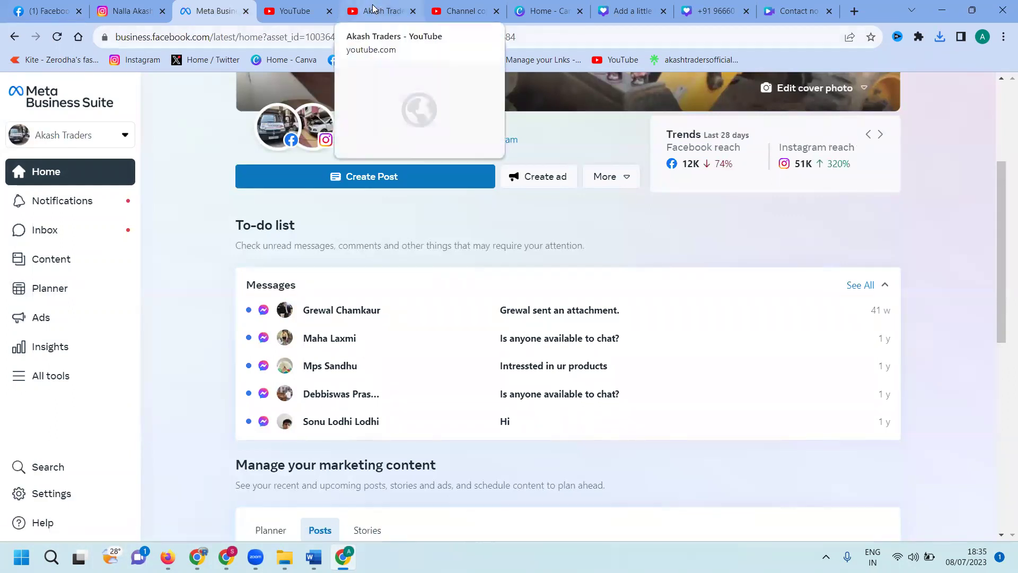
- Switch to YouTube Studio and upload the downloaded "Contact no" MP4 as a new video
{"action": "left_click", "coordinate": [458, 11]}
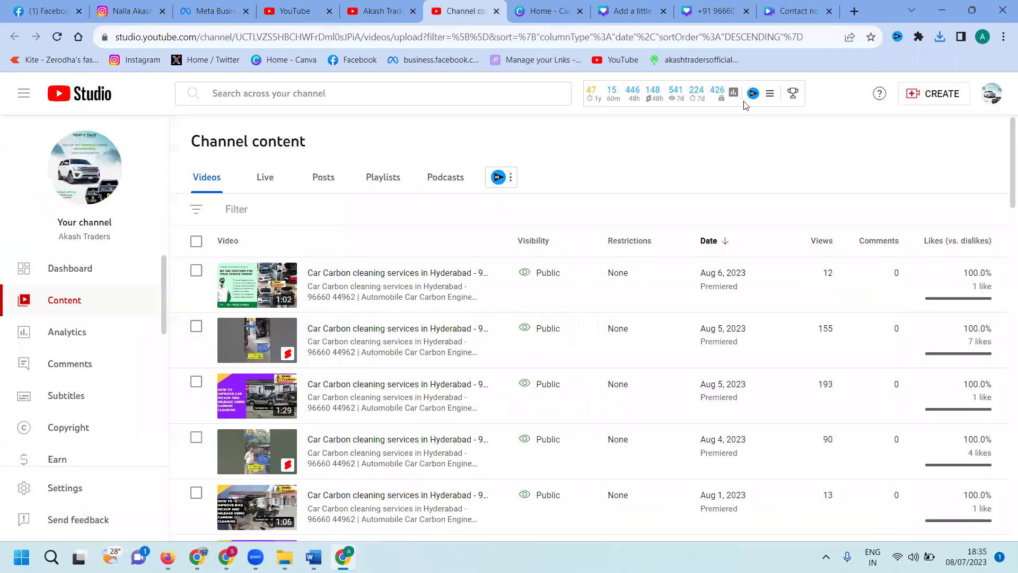
{"action": "left_click", "coordinate": [941, 95]}
{"action": "left_click", "coordinate": [932, 123]}
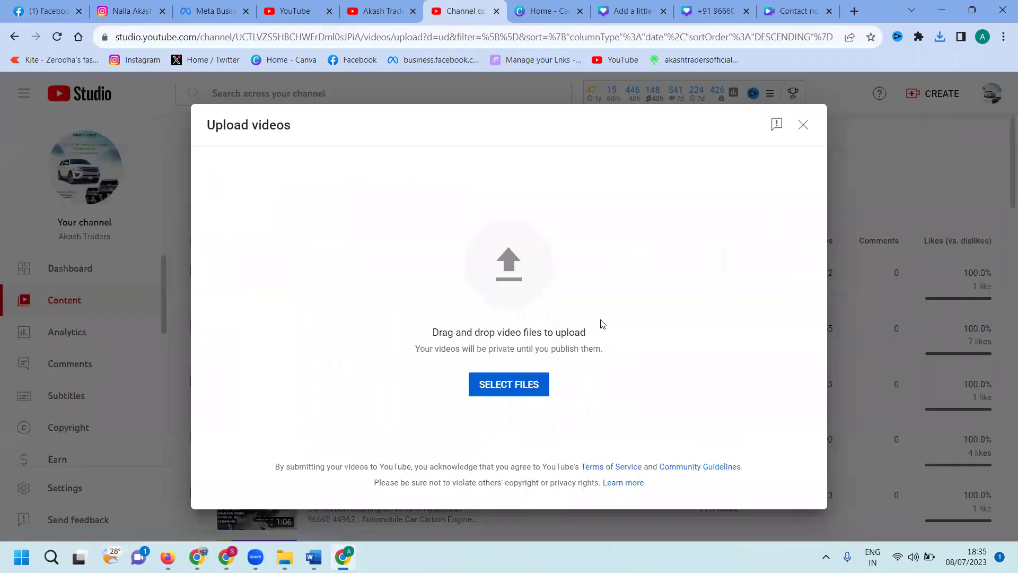
{"action": "left_click", "coordinate": [525, 382]}
{"action": "double_click", "coordinate": [480, 202]}
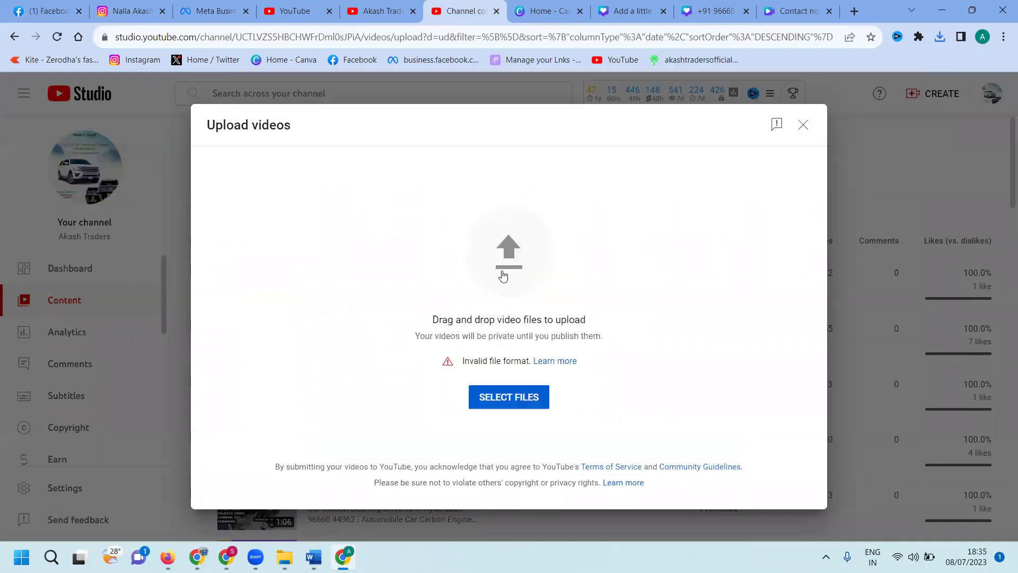
{"action": "left_click", "coordinate": [496, 398]}
{"action": "double_click", "coordinate": [790, 237]}
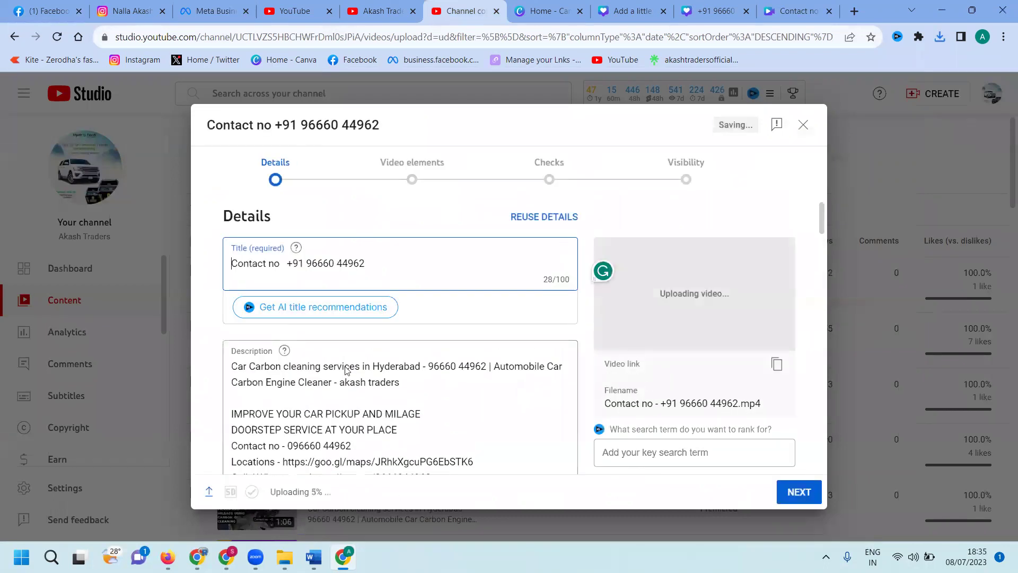
- Replace the video title with the description's first line, removing the word "Automobile" from it
{"action": "triple_click", "coordinate": [345, 368]}
{"action": "key", "text": "ctrl+c"}
{"action": "left_click", "coordinate": [356, 265]}
{"action": "double_click", "coordinate": [356, 265]}
{"action": "key", "text": "ctrl+a"}
{"action": "key", "text": "ctrl+v"}
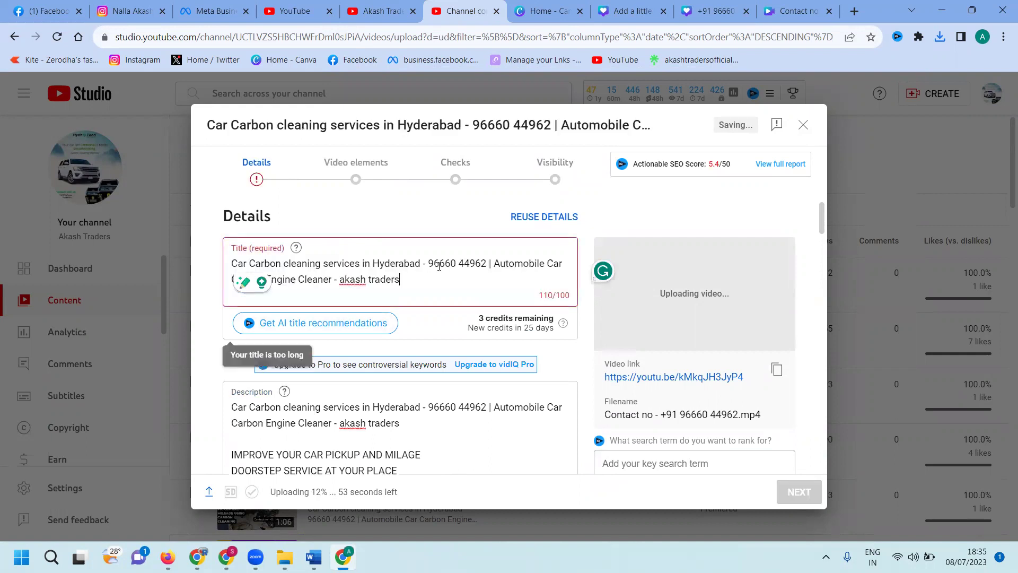
{"action": "double_click", "coordinate": [499, 262]}
{"action": "key", "text": "BackSpace"}
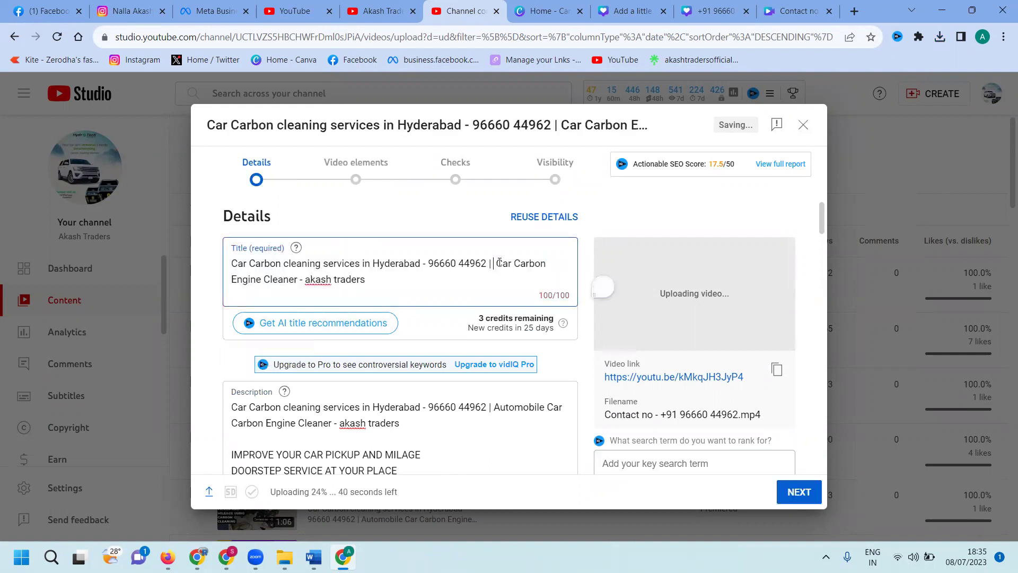
- Upload the "Add a little bit of body text" image as the video's thumbnail
{"action": "scroll", "coordinate": [515, 342], "scroll_direction": "down", "scroll_amount": 1}
{"action": "scroll", "coordinate": [514, 342], "scroll_direction": "down", "scroll_amount": 12}
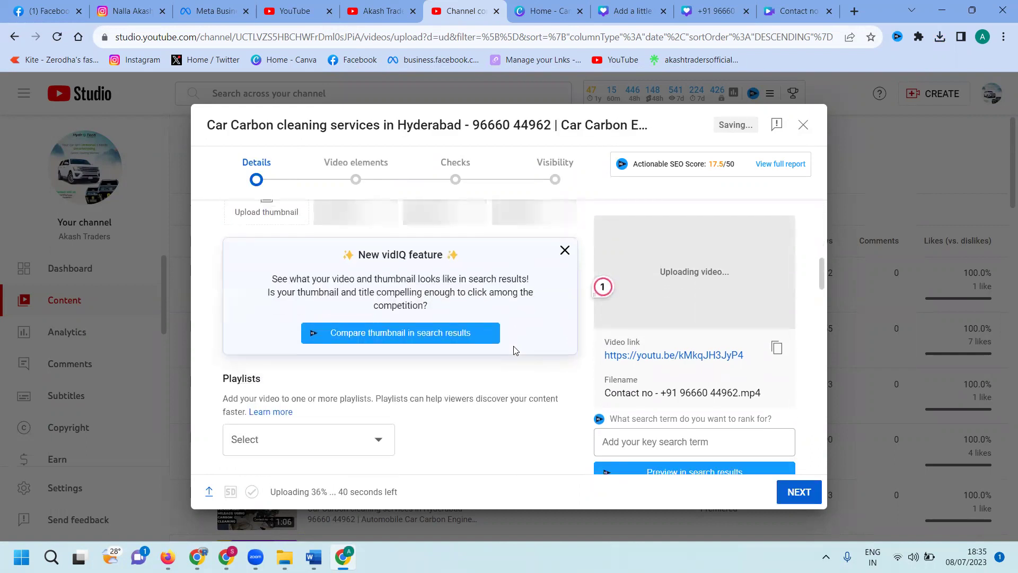
{"action": "scroll", "coordinate": [424, 360], "scroll_direction": "up", "scroll_amount": 3}
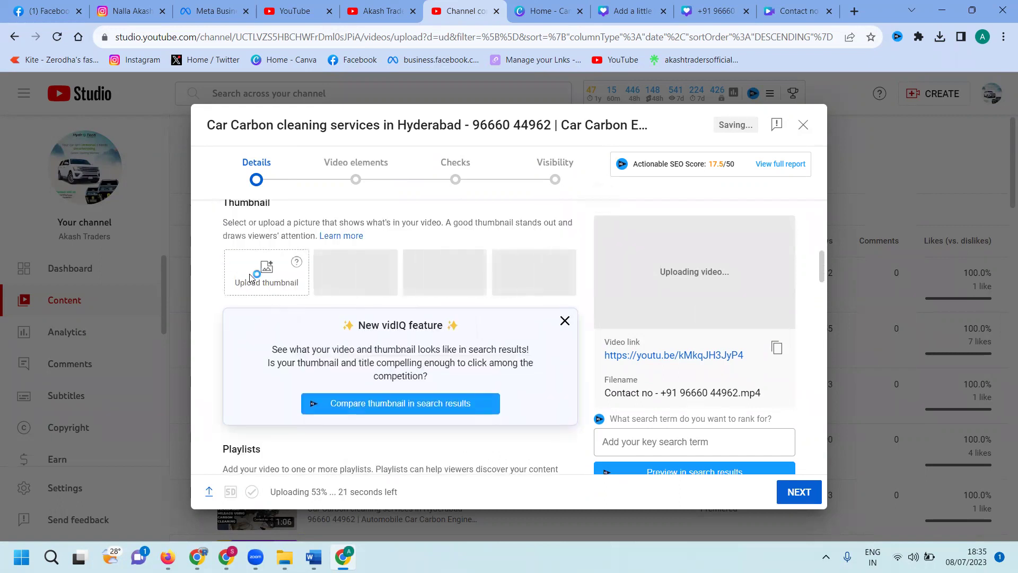
{"action": "left_click", "coordinate": [265, 270]}
{"action": "double_click", "coordinate": [535, 240]}
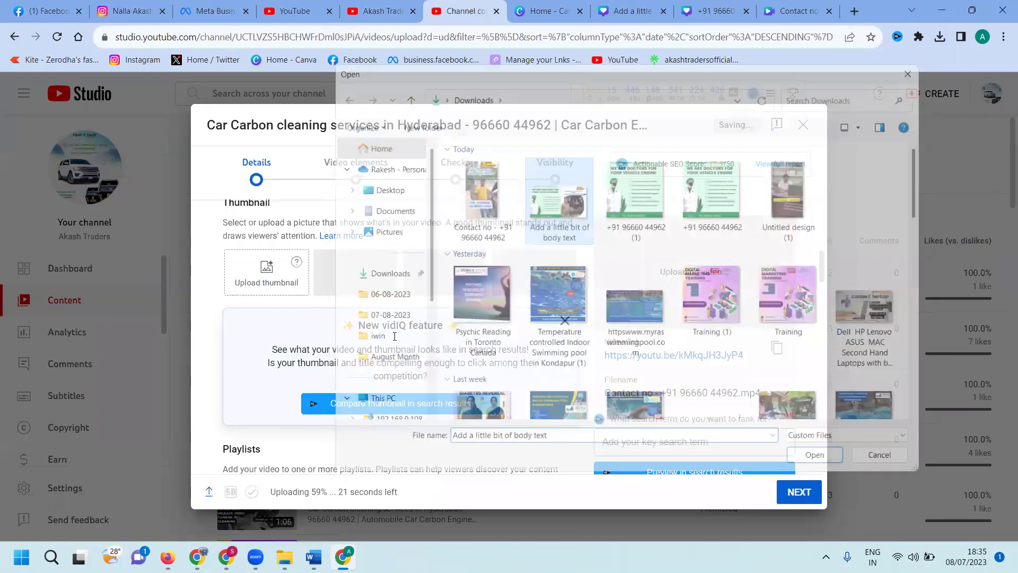
- Add the video to the playlists from "Hyderabad's best carbon cleaning service" to "Top Car Carbon Cleaning Services in Hyderabad", skipping "Bike Carbon Cleaning Services in Hyderabad"
{"action": "scroll", "coordinate": [343, 358], "scroll_direction": "down", "scroll_amount": 4}
{"action": "left_click", "coordinate": [316, 313]}
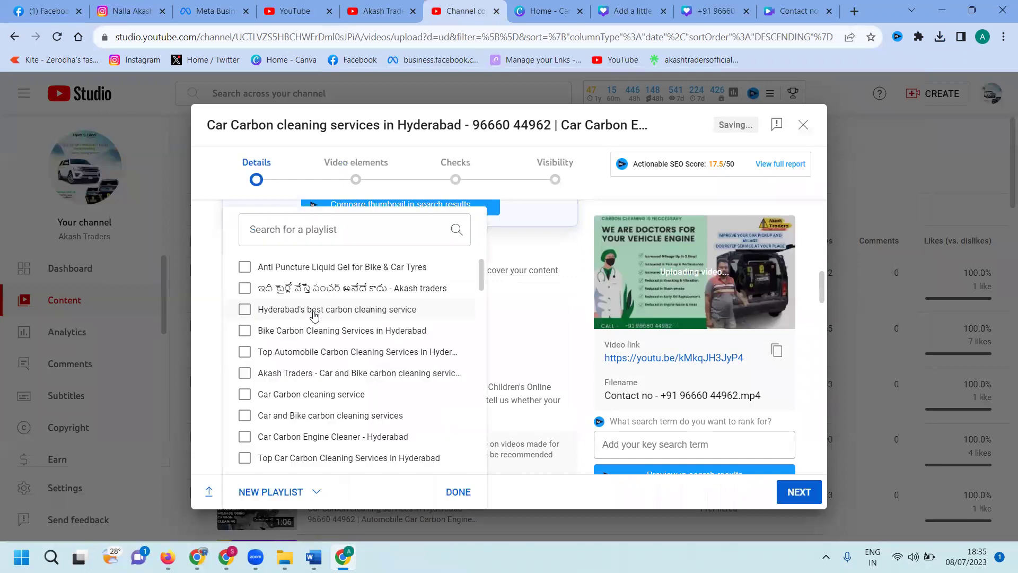
{"action": "left_click", "coordinate": [315, 272]}
{"action": "left_click", "coordinate": [315, 271]}
{"action": "left_click", "coordinate": [307, 311]}
{"action": "left_click", "coordinate": [305, 334]}
{"action": "left_click", "coordinate": [303, 354]}
{"action": "left_click", "coordinate": [303, 333]}
{"action": "left_click", "coordinate": [301, 374]}
{"action": "left_click", "coordinate": [300, 394]}
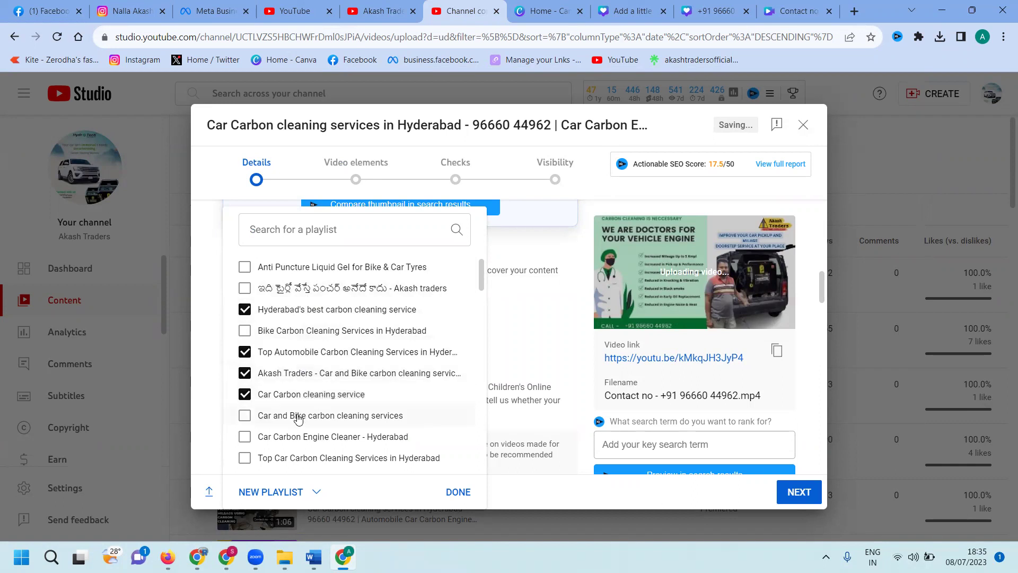
{"action": "left_click", "coordinate": [298, 438]}
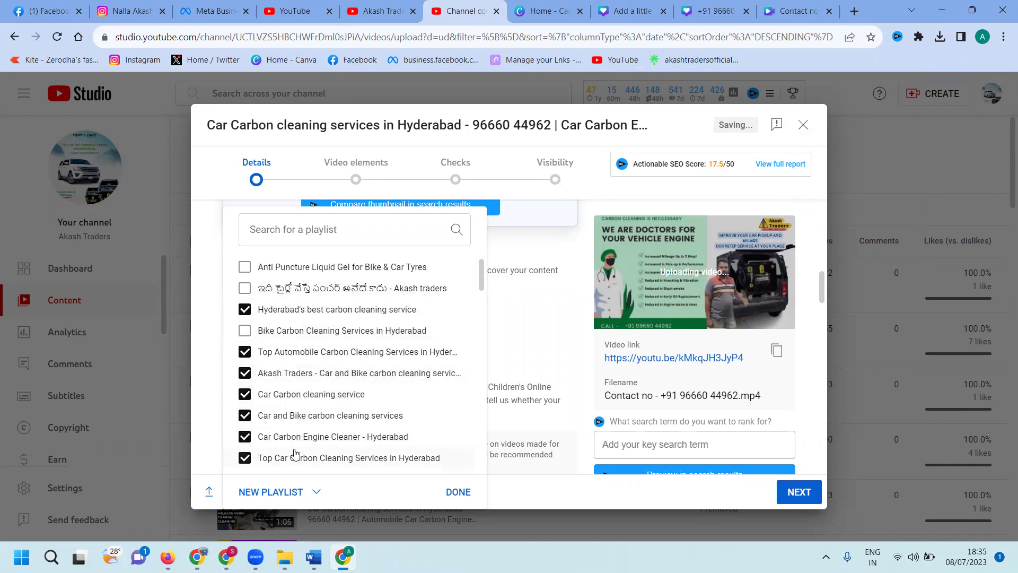
{"action": "left_click", "coordinate": [457, 491]}
- Add the tags "Car Carbon cleaning services", "car", "carbon", "carbon cleaning", "services", "carbon services in hyderabad" and a Hyderabad cleaning tag
{"action": "scroll", "coordinate": [488, 406], "scroll_direction": "down", "scroll_amount": 12}
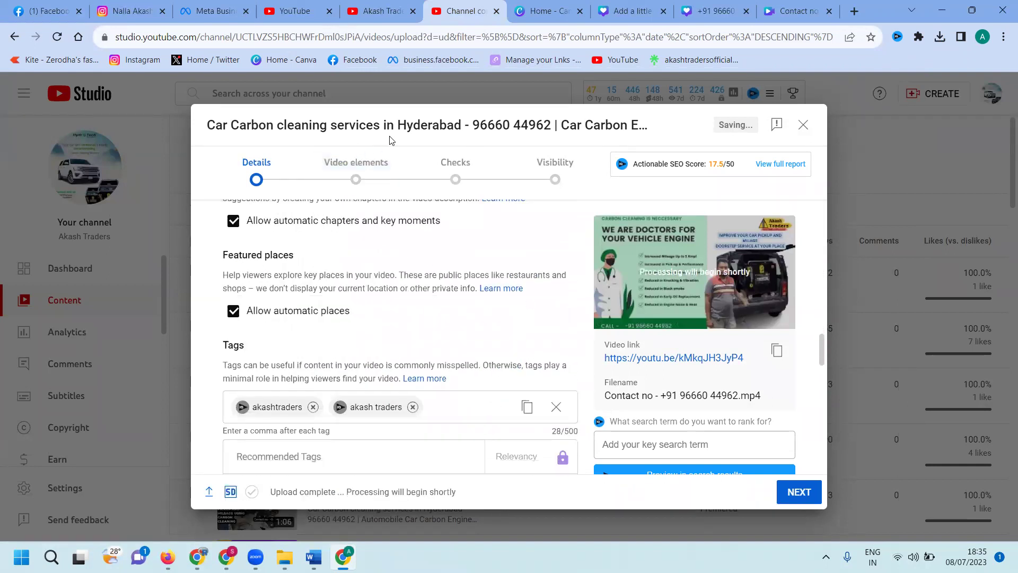
{"action": "left_click_drag", "start_coordinate": [380, 125], "coordinate": [210, 124]}
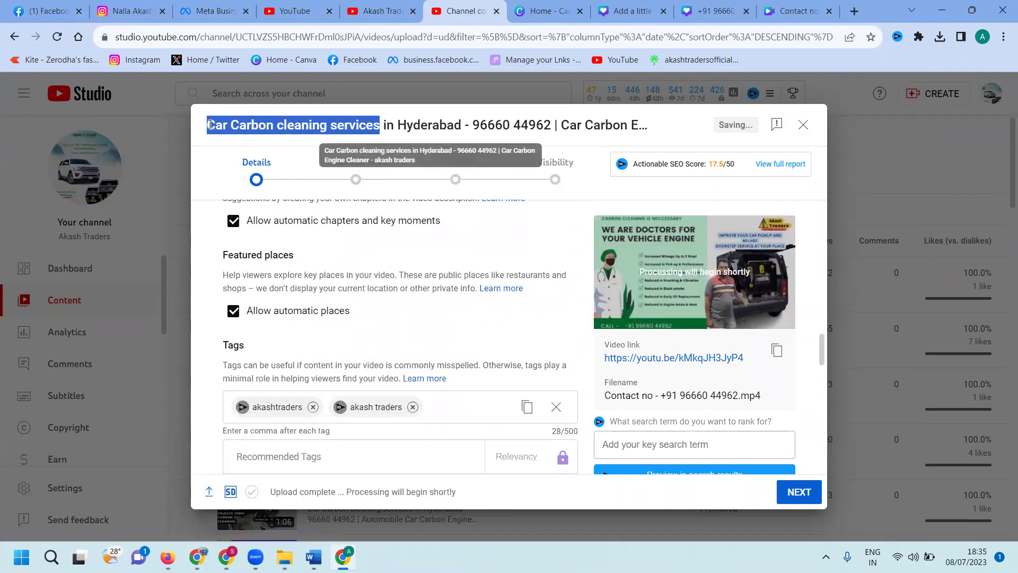
{"action": "key", "text": "ctrl+c"}
{"action": "left_click", "coordinate": [469, 408]}
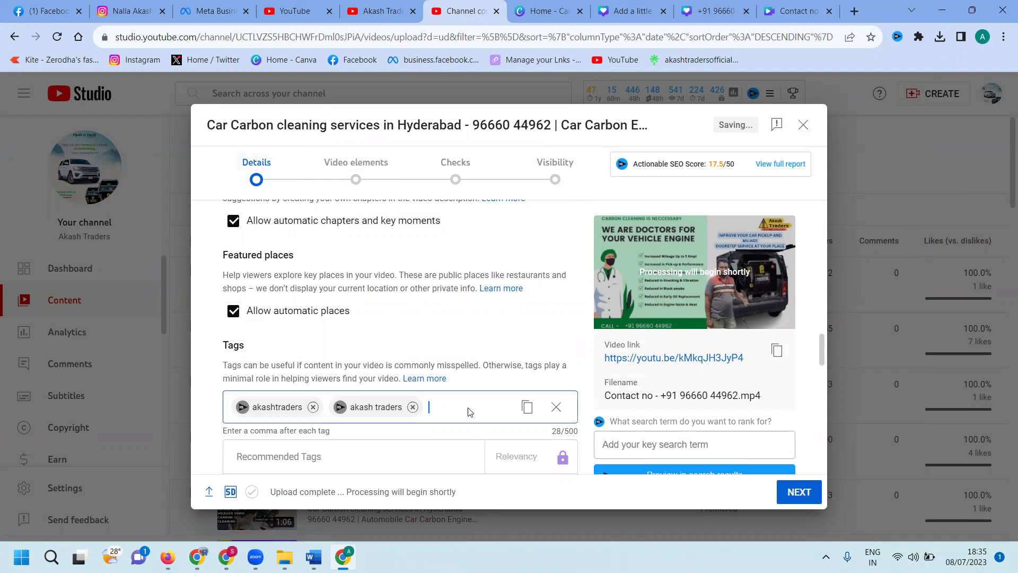
{"action": "key", "text": "ctrl+v"}
{"action": "type", "text": "car,c"}
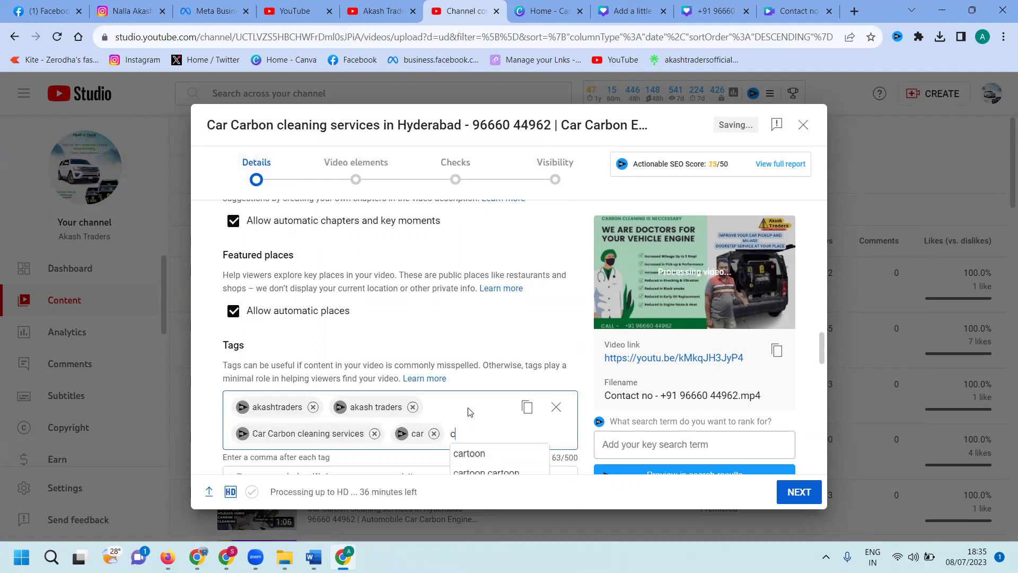
{"action": "type", "text": "a"}
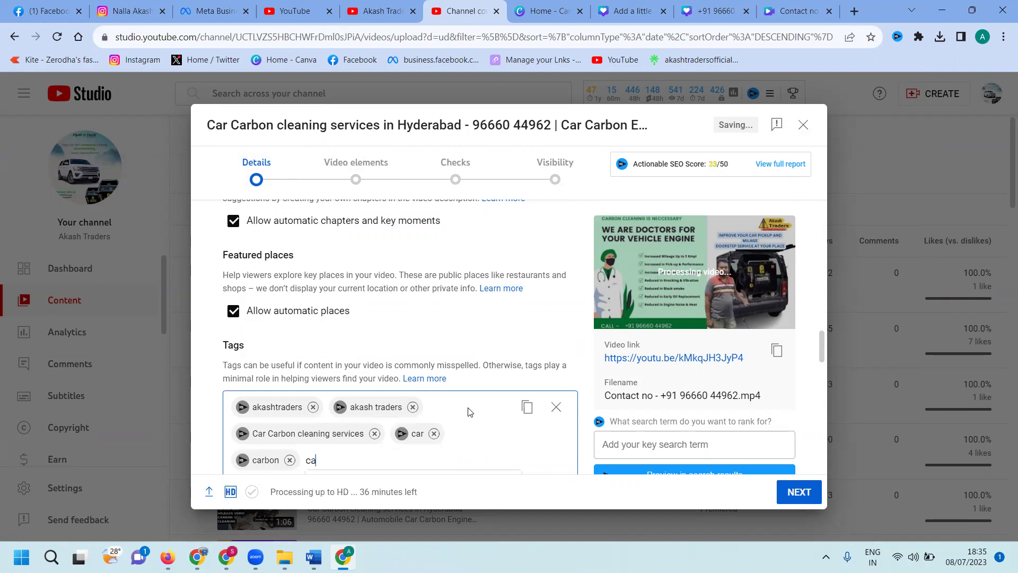
{"action": "type", "text": "rbon,carbon cleaning,services,ca"}
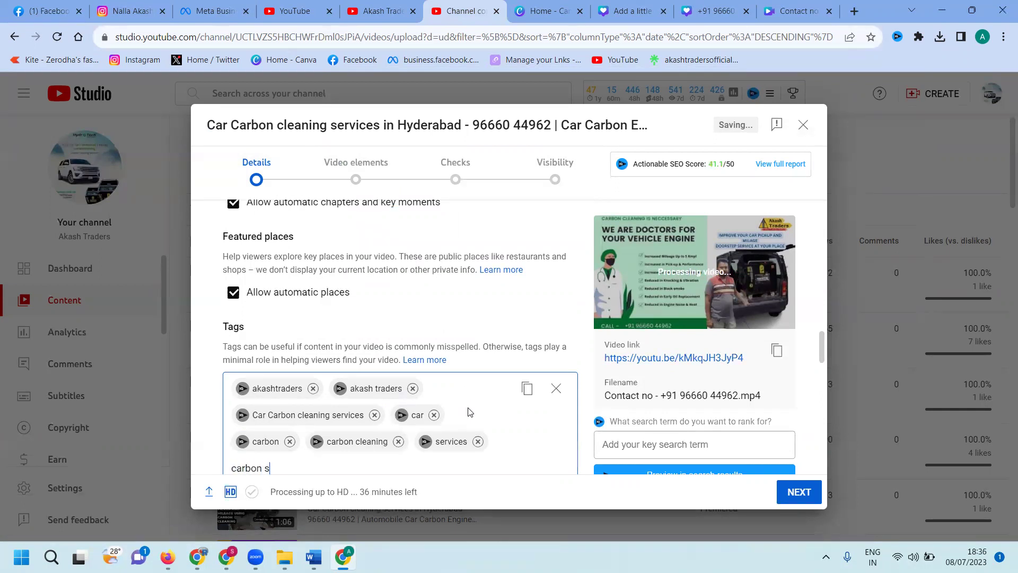
{"action": "type", "text": "rbon services in hyderab"}
{"action": "type", "text": "ad,"}
{"action": "type", "text": "h"}
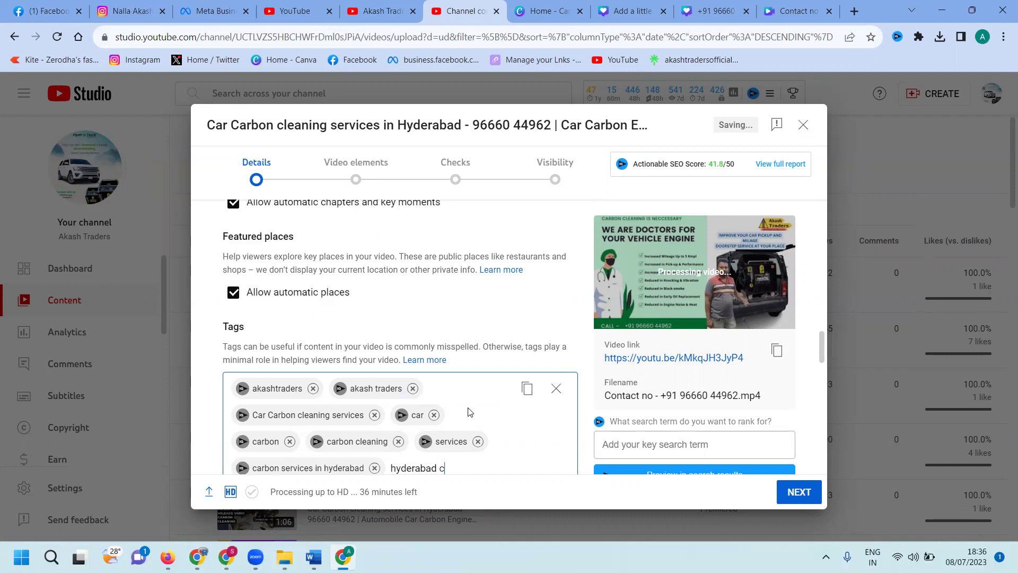
{"action": "type", "text": "ning,"}
- Set the video's recording date to Aug 7, 2023 and its location to Hyderabad, Telangana
{"action": "scroll", "coordinate": [469, 350], "scroll_direction": "down", "scroll_amount": 10}
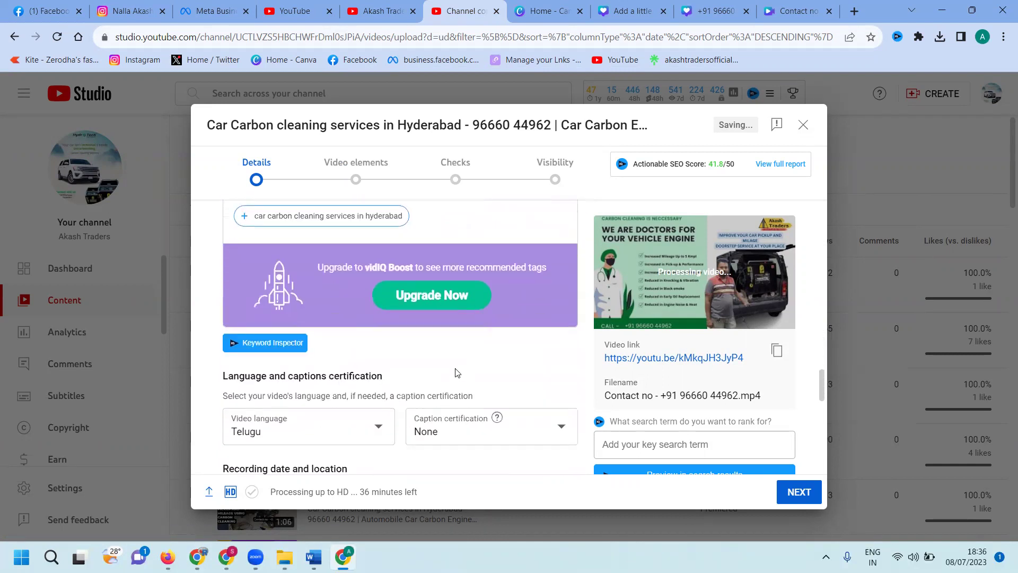
{"action": "left_click", "coordinate": [288, 259]}
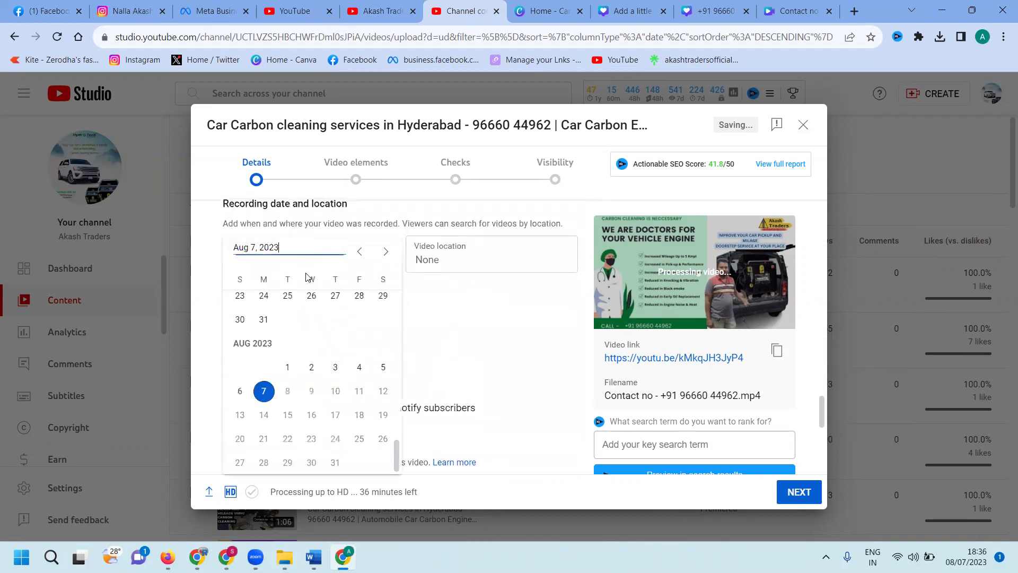
{"action": "left_click", "coordinate": [267, 391]}
{"action": "scroll", "coordinate": [425, 386], "scroll_direction": "down", "scroll_amount": 2}
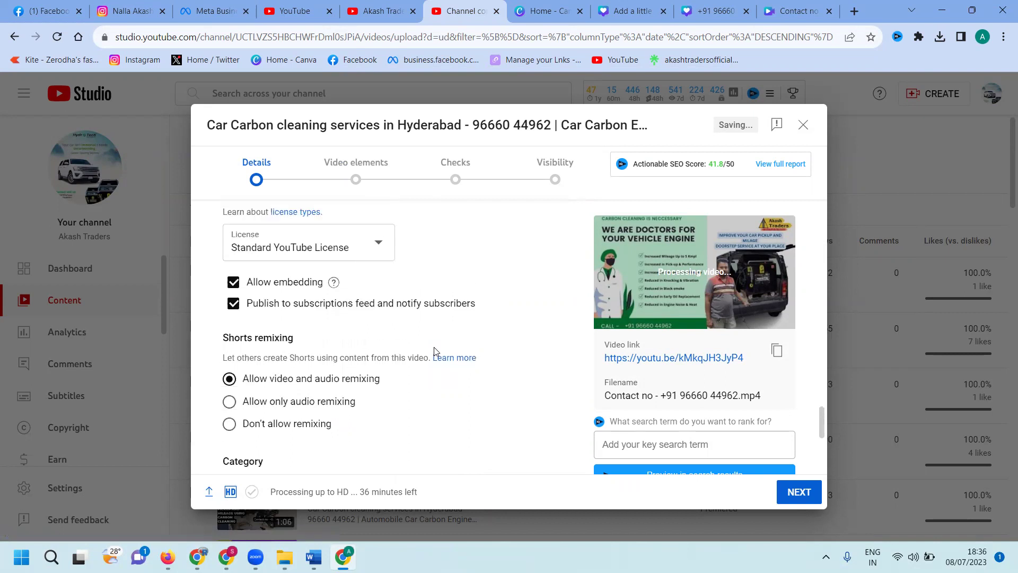
{"action": "scroll", "coordinate": [433, 351], "scroll_direction": "up", "scroll_amount": 2}
{"action": "left_click", "coordinate": [444, 260]}
{"action": "type", "text": "h"}
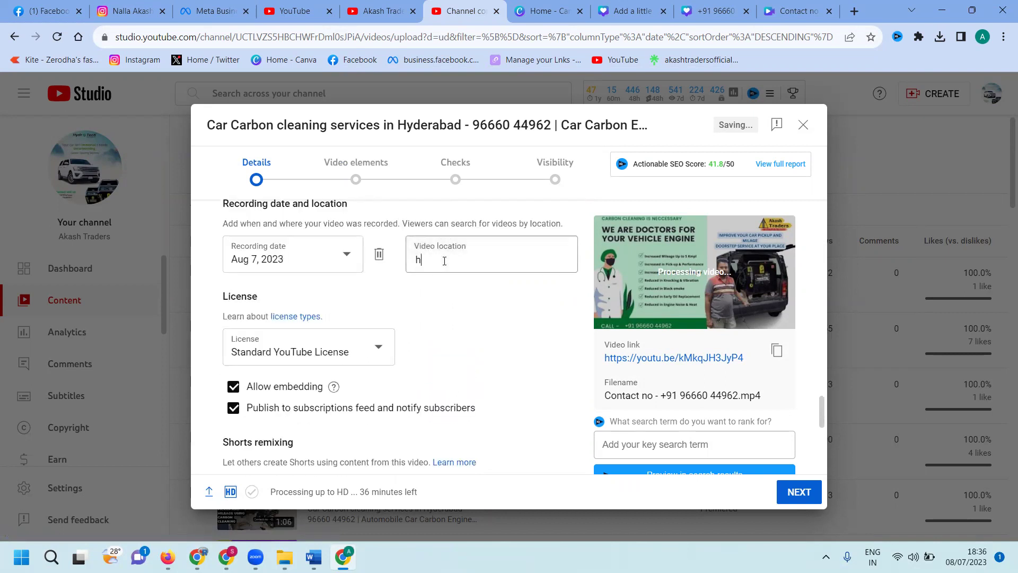
{"action": "type", "text": "yderabad"}
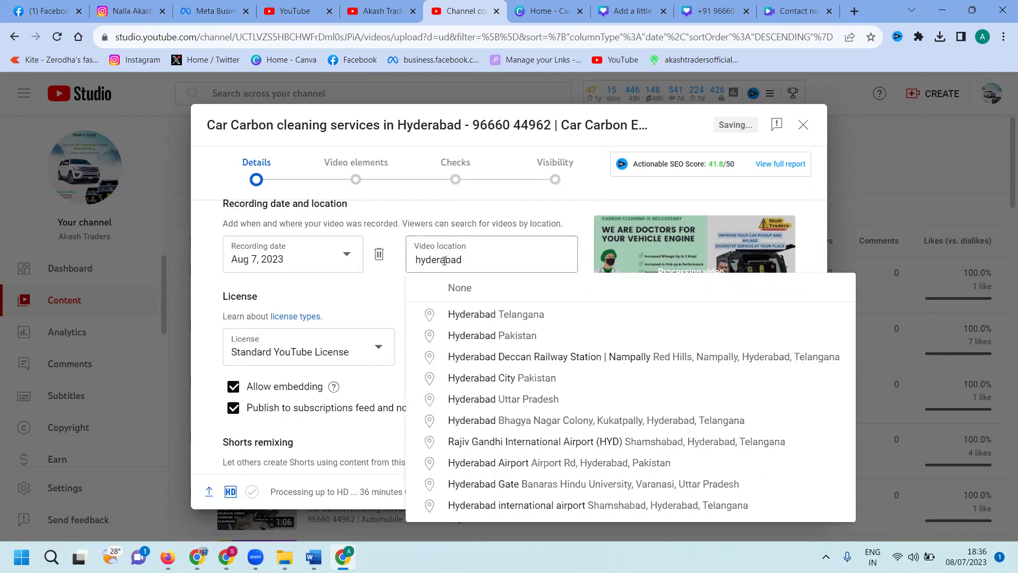
{"action": "left_click", "coordinate": [477, 316]}
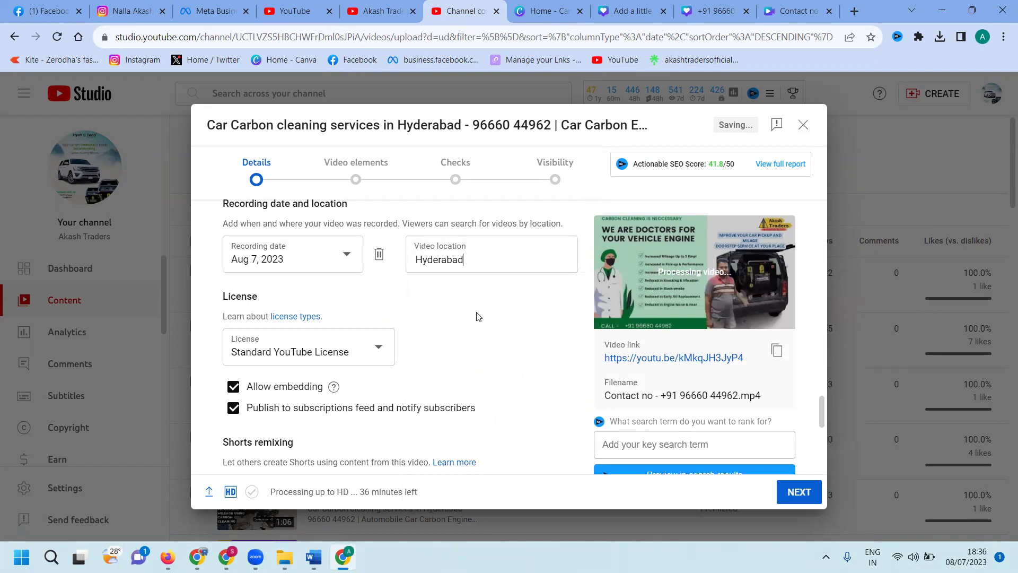
- Continue to the video elements, discard the end screen, and save two video cards at 0:00:00 linking to the second and fourth listed channel videos
{"action": "left_click", "coordinate": [796, 492]}
{"action": "left_click", "coordinate": [768, 372]}
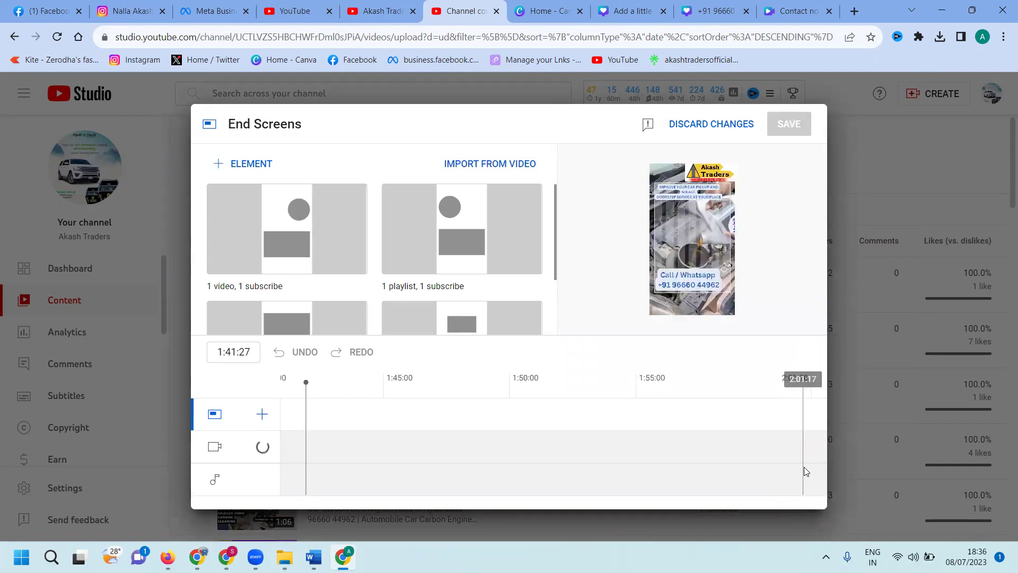
{"action": "left_click", "coordinate": [717, 124]}
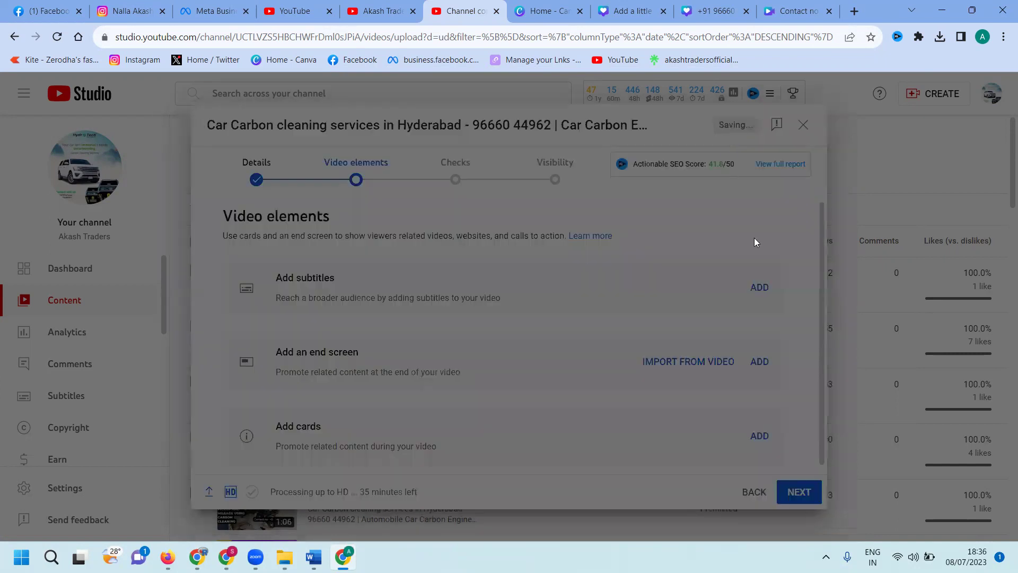
{"action": "left_click", "coordinate": [761, 435]}
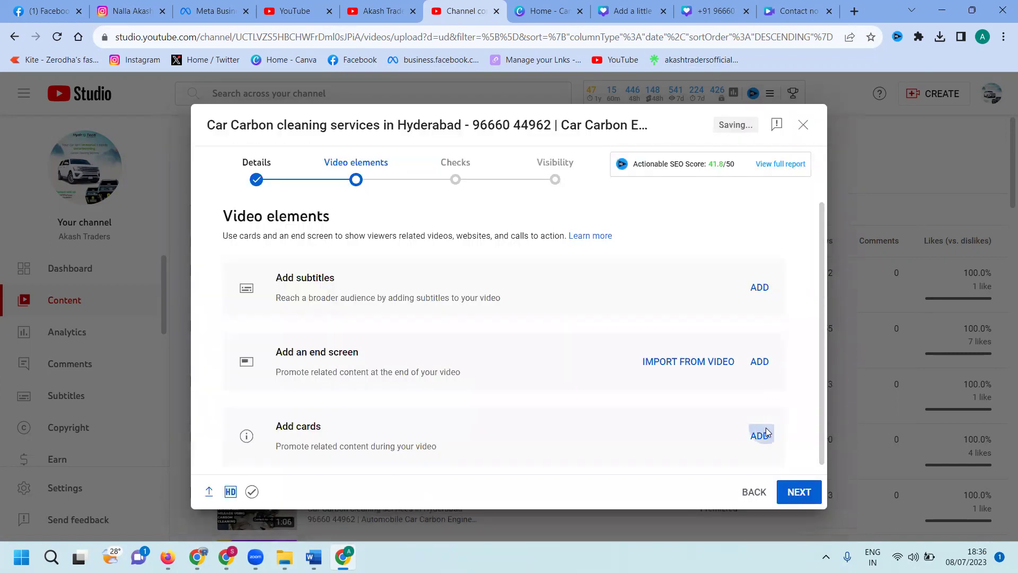
{"action": "left_click", "coordinate": [442, 197]}
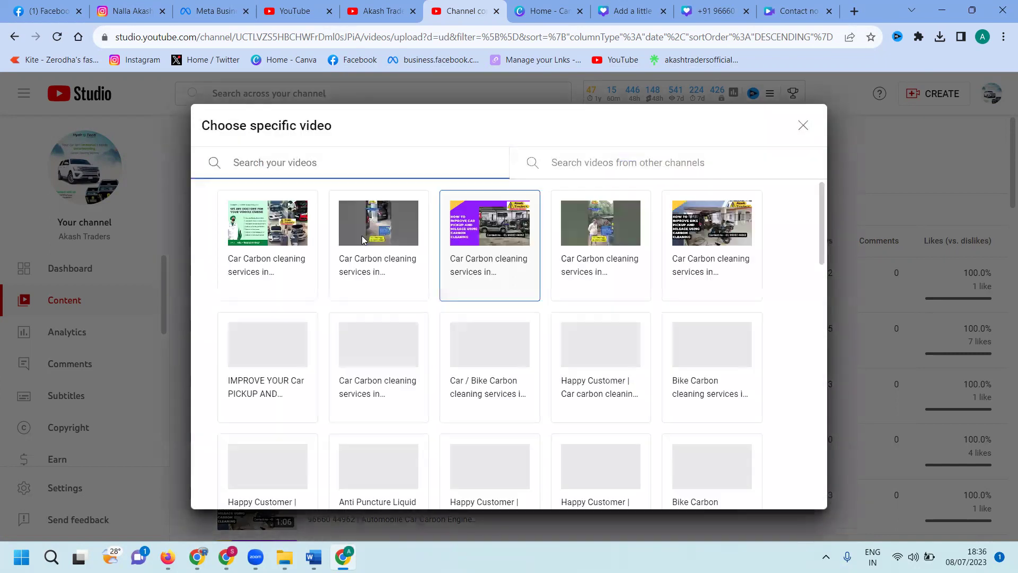
{"action": "left_click", "coordinate": [364, 253]}
{"action": "left_click", "coordinate": [233, 165]}
{"action": "left_click", "coordinate": [233, 163]}
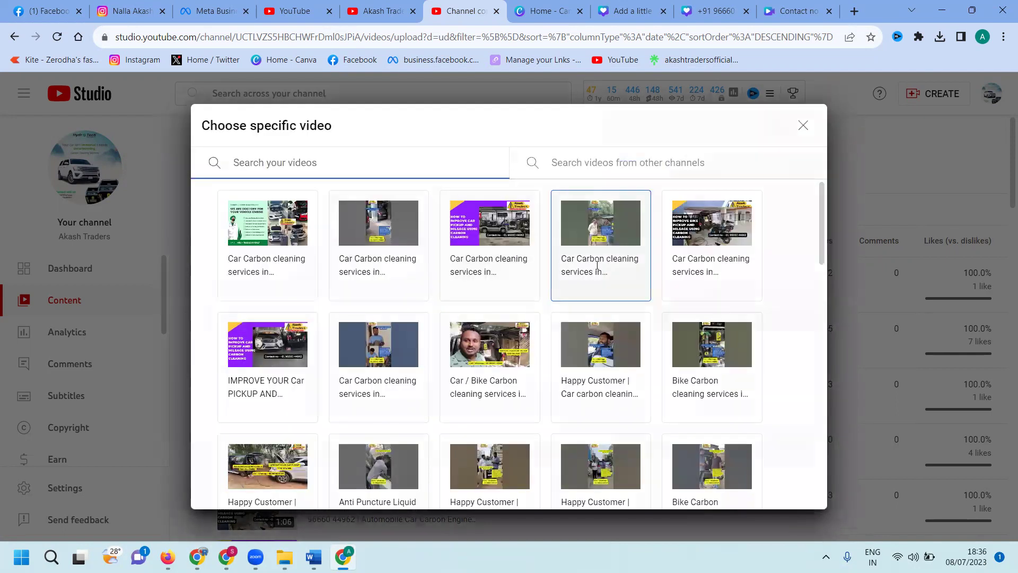
{"action": "left_click", "coordinate": [600, 228]}
{"action": "left_click", "coordinate": [789, 127]}
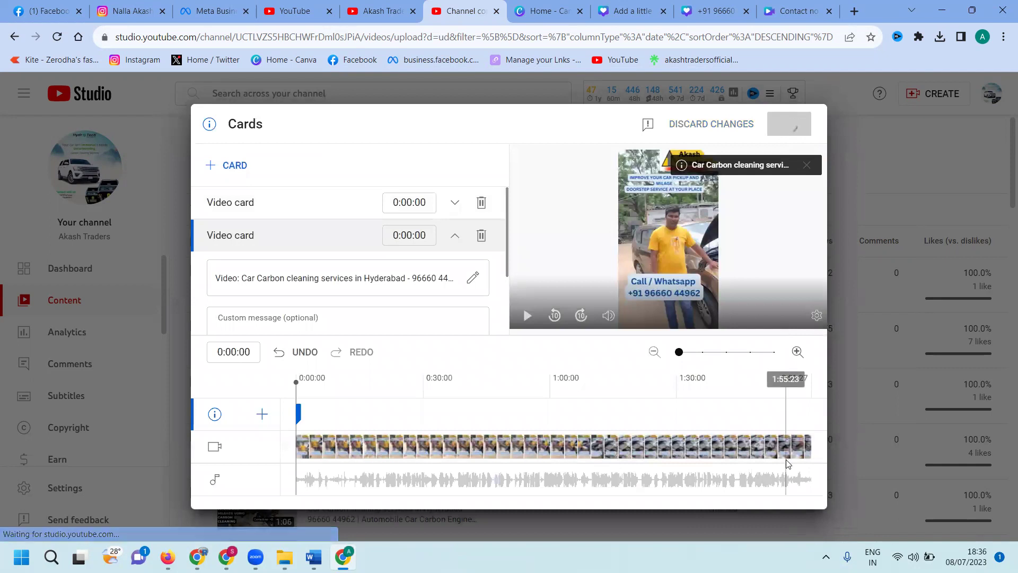
- Complete the upload wizard and publish the new carbon cleaning video as Public, set as an instant Premiere
{"action": "left_click", "coordinate": [797, 498]}
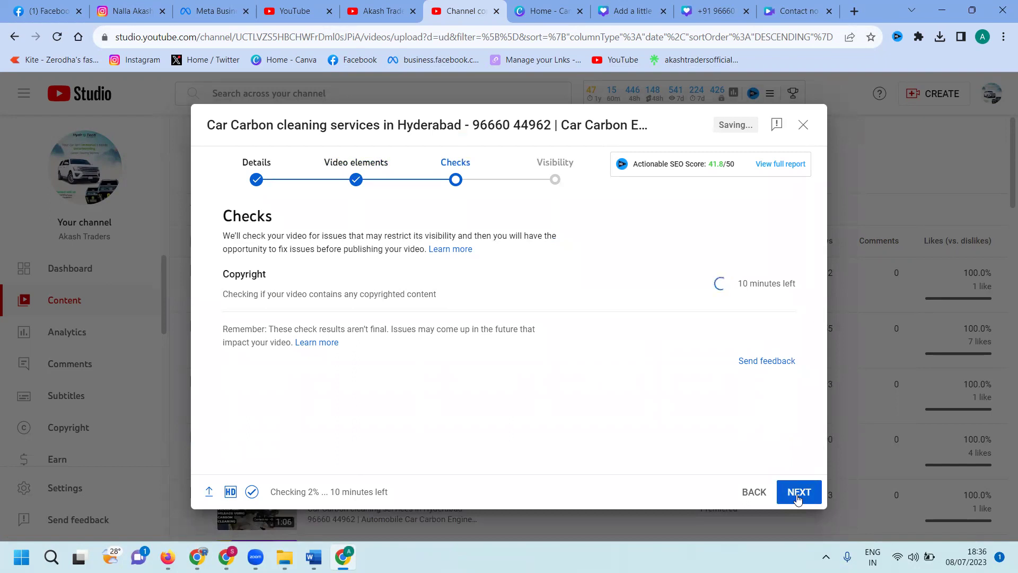
{"action": "left_click", "coordinate": [797, 499]}
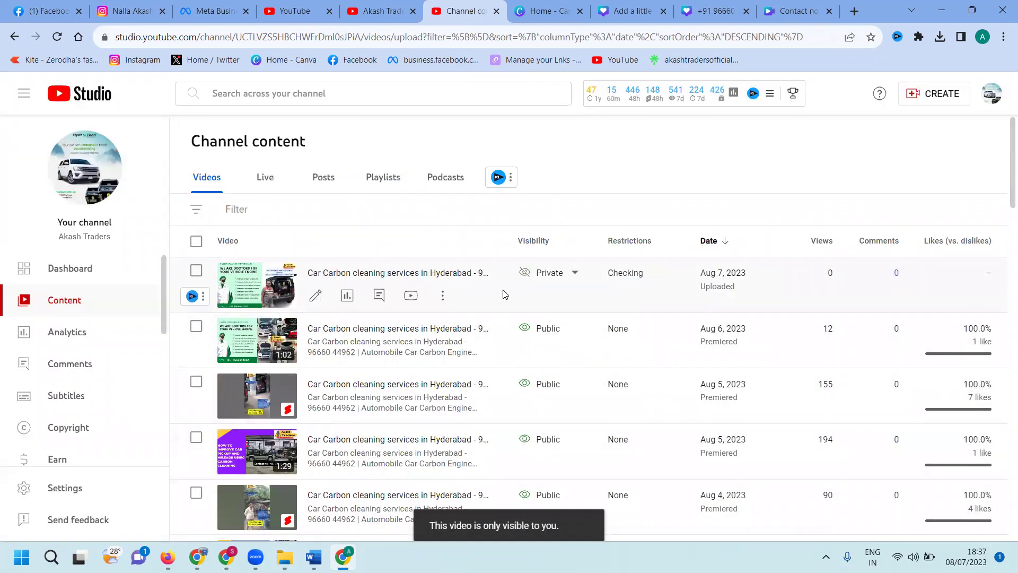
{"action": "mouse_move", "coordinate": [633, 278]}
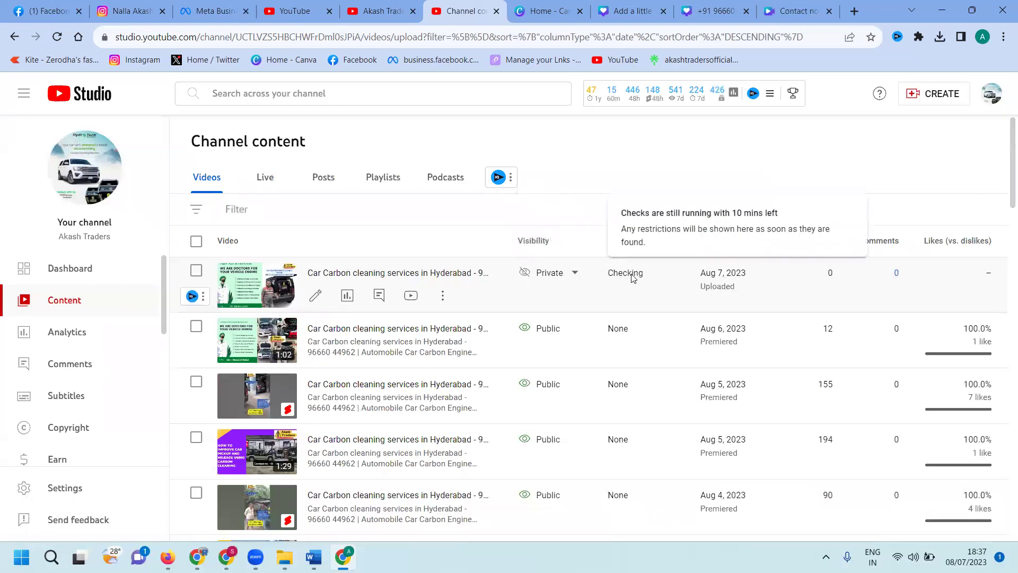
{"action": "double_click", "coordinate": [552, 277]}
{"action": "left_click", "coordinate": [553, 278]}
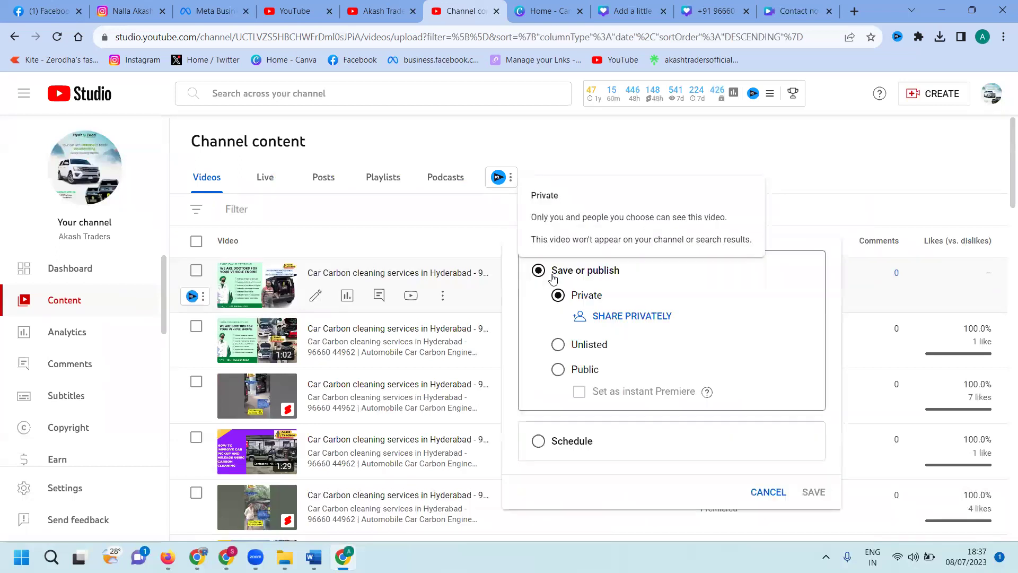
{"action": "left_click", "coordinate": [581, 371]}
{"action": "left_click", "coordinate": [579, 391]}
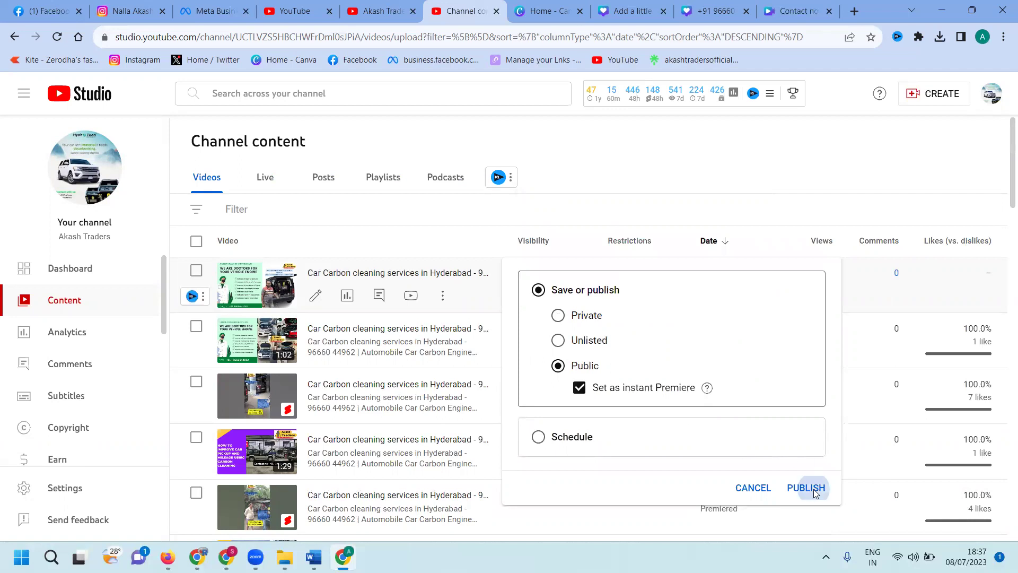
{"action": "left_click", "coordinate": [811, 492]}
- Start a community post on the Akash Traders channel with the newest video, dated Aug 7, 2023, attached and the text "Car Carbon cleaning services"
{"action": "left_click", "coordinate": [379, 10]}
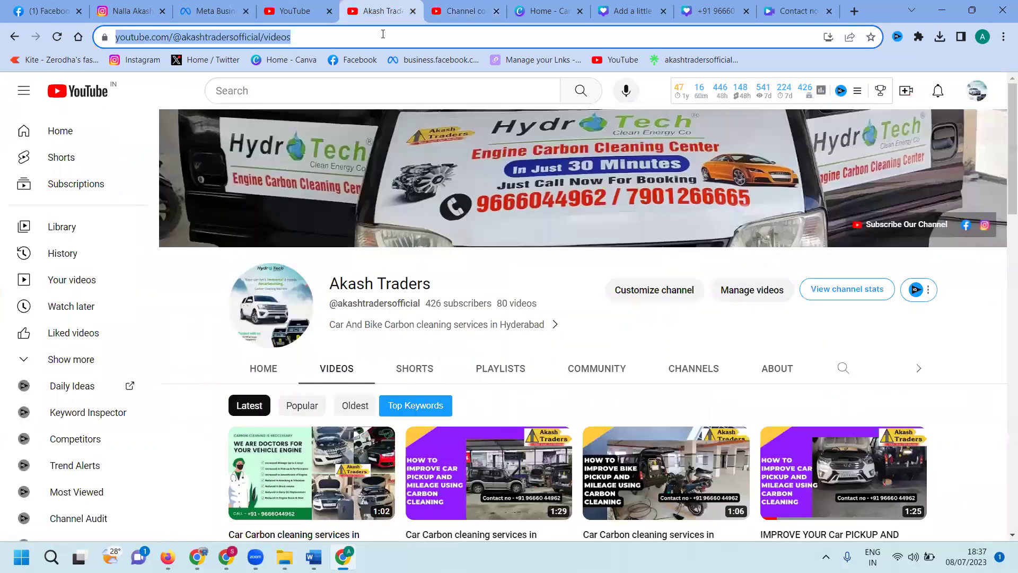
{"action": "left_click", "coordinate": [582, 368]}
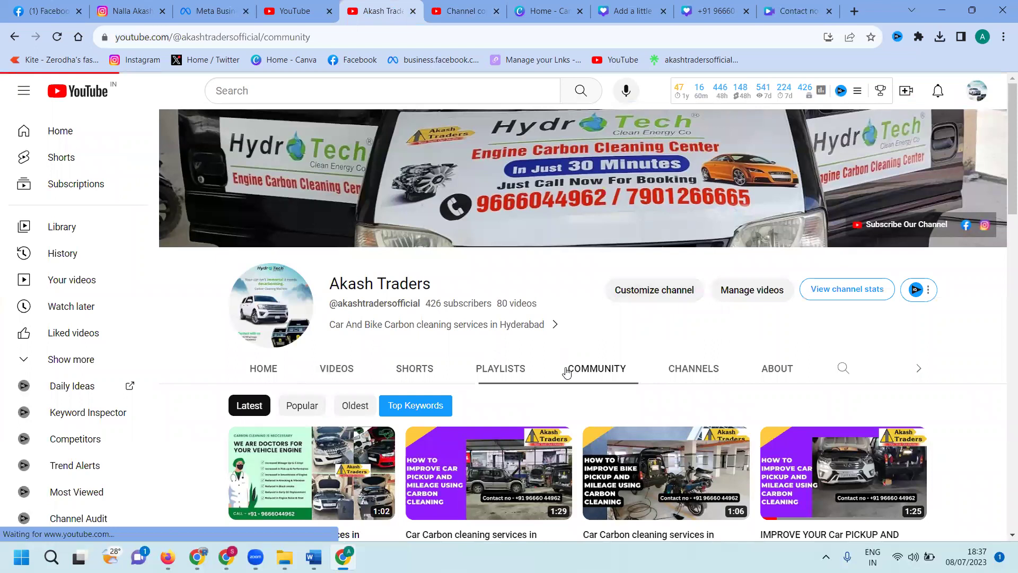
{"action": "scroll", "coordinate": [462, 286], "scroll_direction": "down", "scroll_amount": 3}
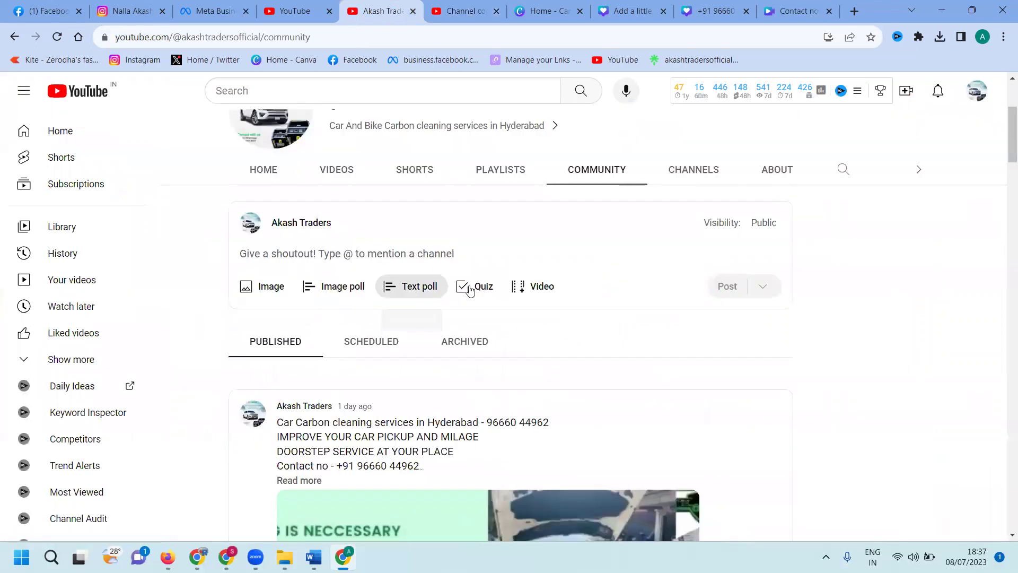
{"action": "left_click", "coordinate": [534, 287]}
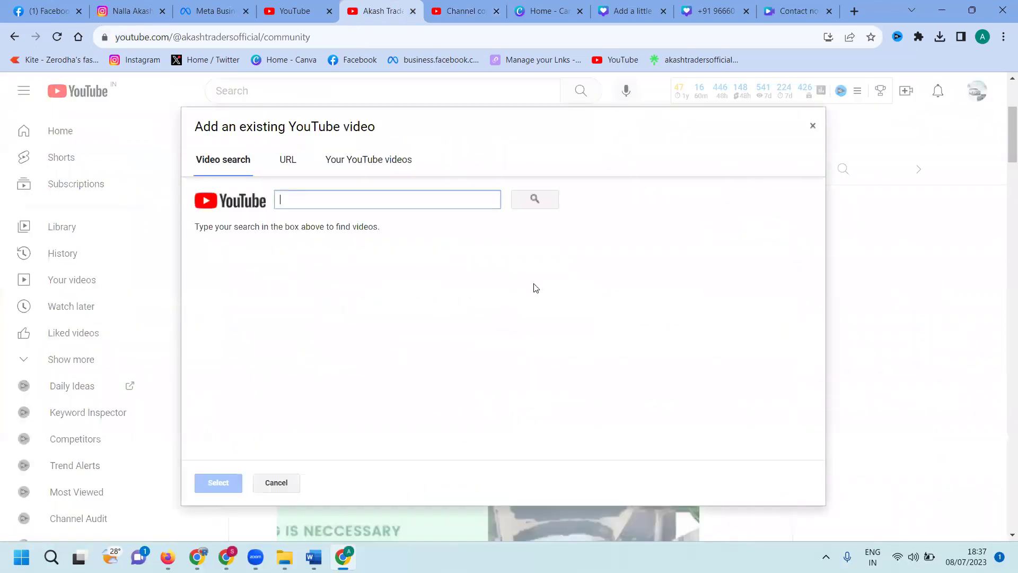
{"action": "left_click", "coordinate": [373, 153]}
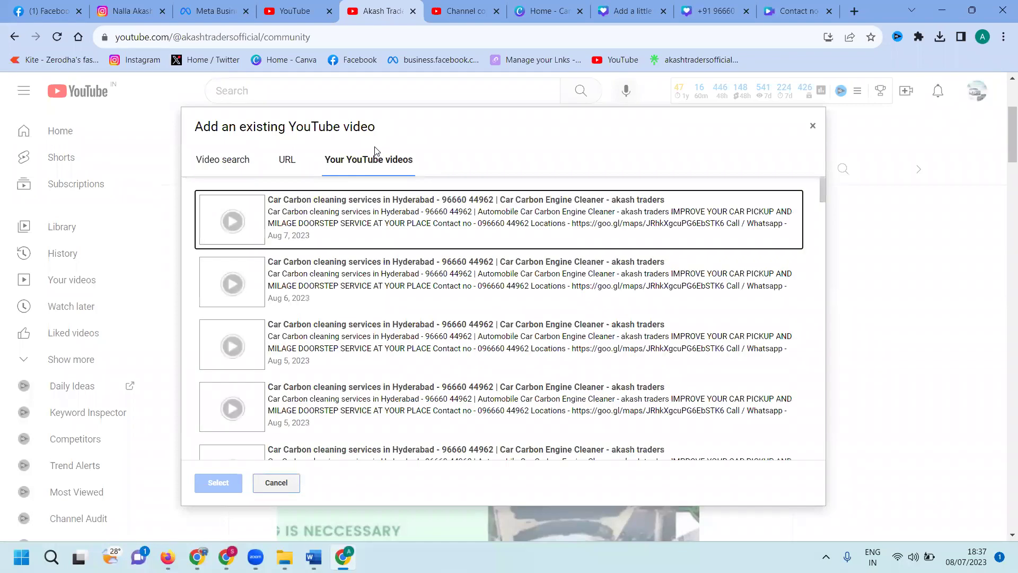
{"action": "left_click", "coordinate": [365, 217]}
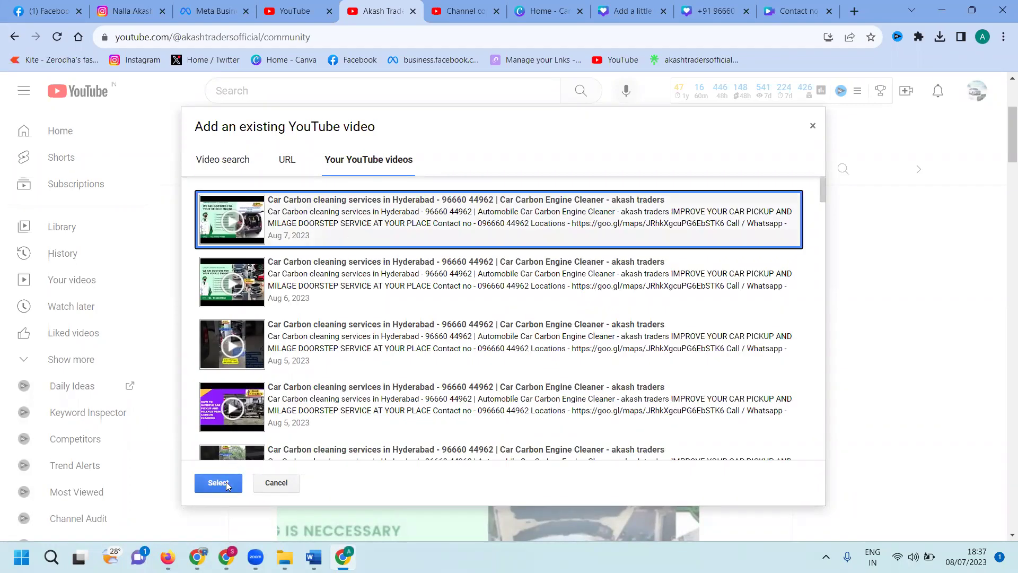
{"action": "left_click", "coordinate": [227, 486]}
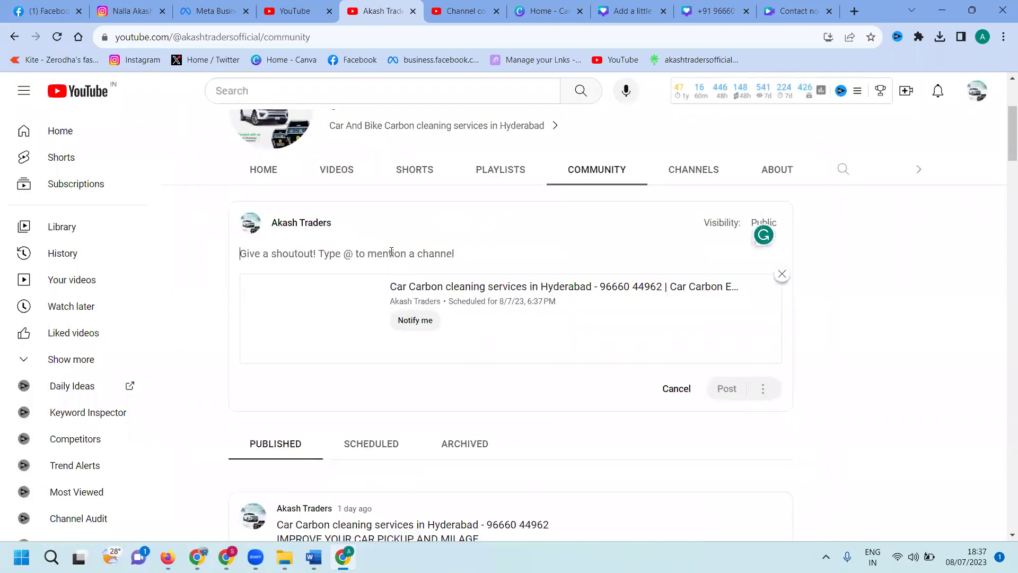
{"action": "type", "text": "Car Carbon cleaning services"}
- Copy the complete caption of the newest Instagram reel, from its title line through the hashtag #carcarbon
{"action": "left_click", "coordinate": [157, 7]}
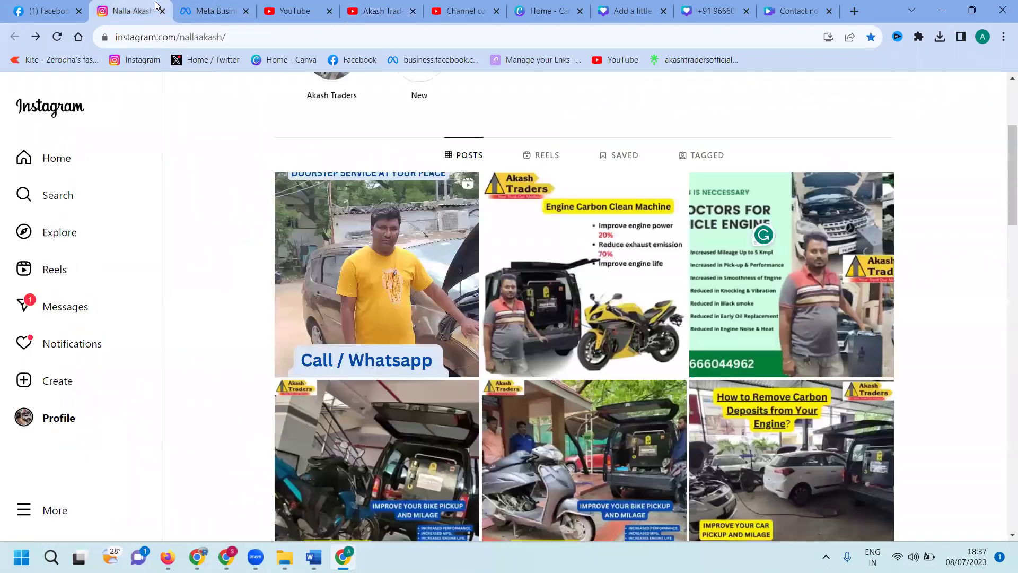
{"action": "left_click", "coordinate": [418, 203]}
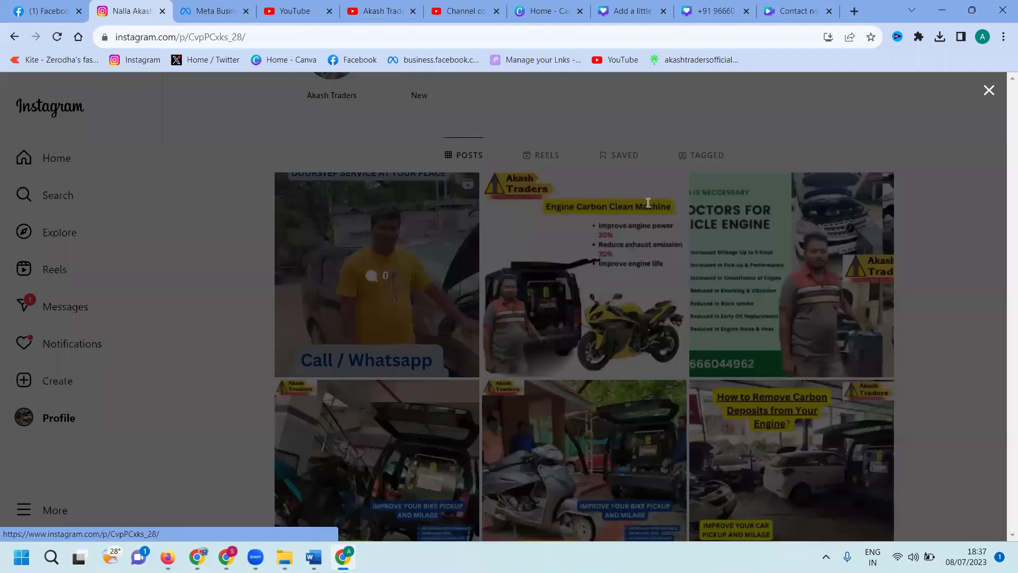
{"action": "left_click_drag", "start_coordinate": [553, 145], "coordinate": [563, 162]}
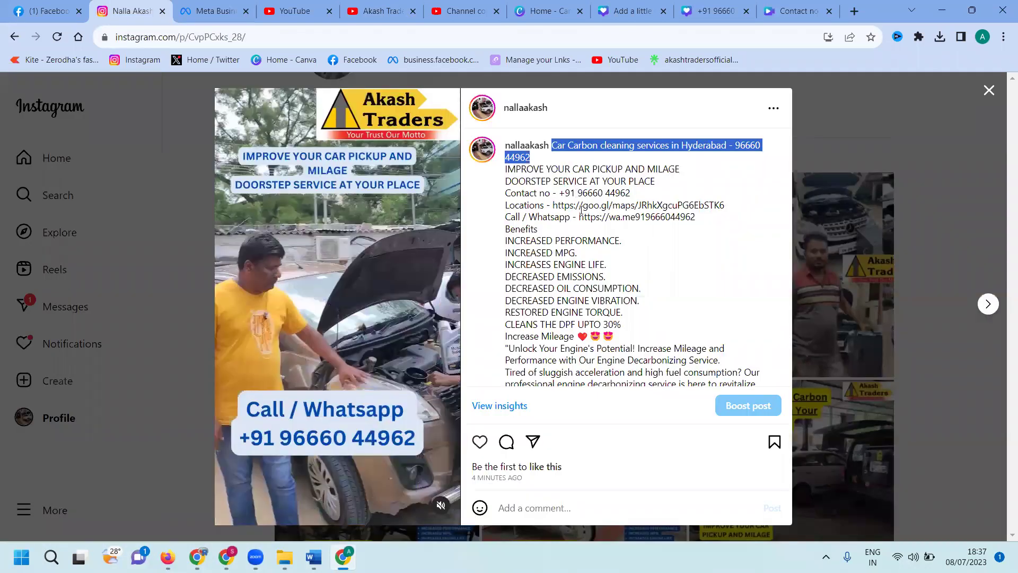
{"action": "left_click_drag", "start_coordinate": [582, 209], "coordinate": [595, 247]}
{"action": "left_click_drag", "start_coordinate": [616, 318], "coordinate": [596, 325]}
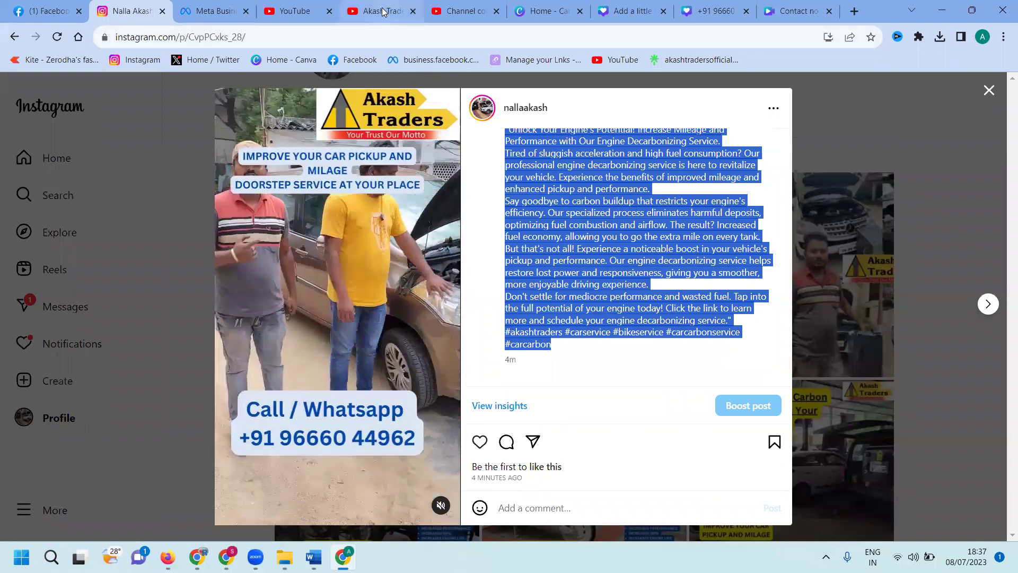
- Replace the YouTube community post's text with the copied Instagram caption and publish the post
{"action": "key", "text": "ctrl+5"}
{"action": "key", "text": "ctrl+a"}
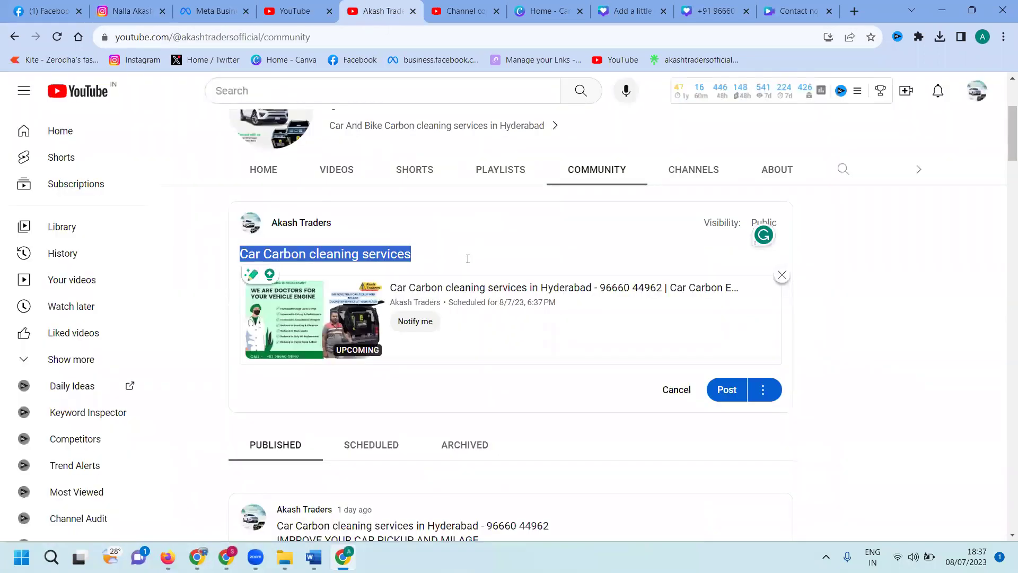
{"action": "key", "text": "ctrl+v"}
{"action": "scroll", "coordinate": [647, 360], "scroll_direction": "down", "scroll_amount": 5}
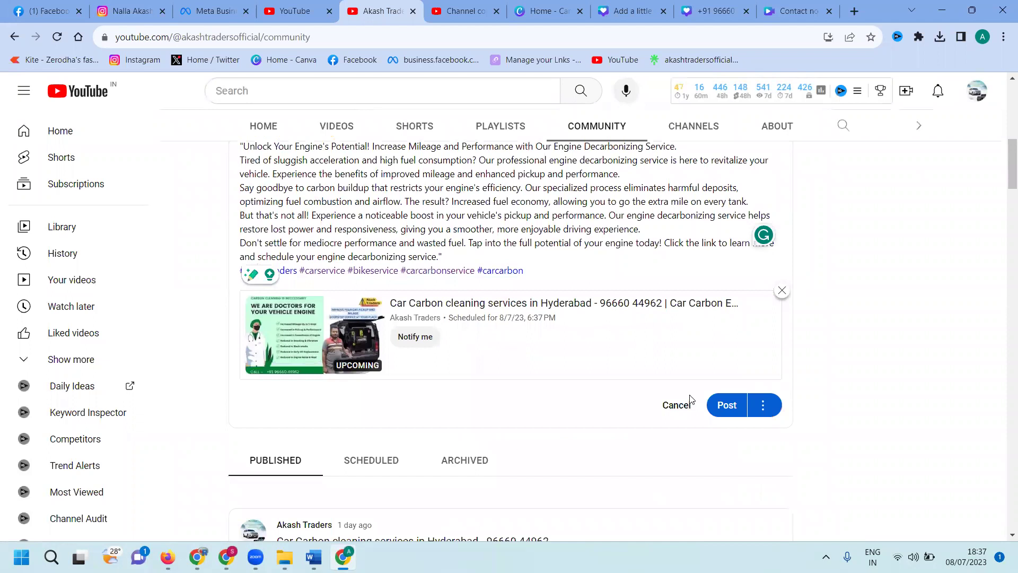
{"action": "left_click", "coordinate": [723, 404]}
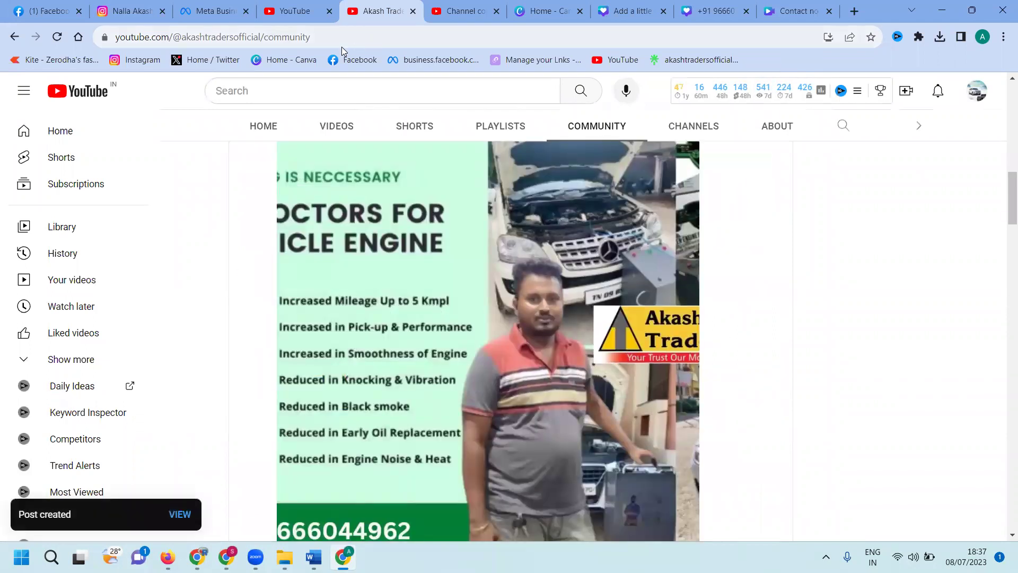
- Review the reel on Instagram and open the Akash Traders channel's video list on YouTube
{"action": "left_click", "coordinate": [139, 15]}
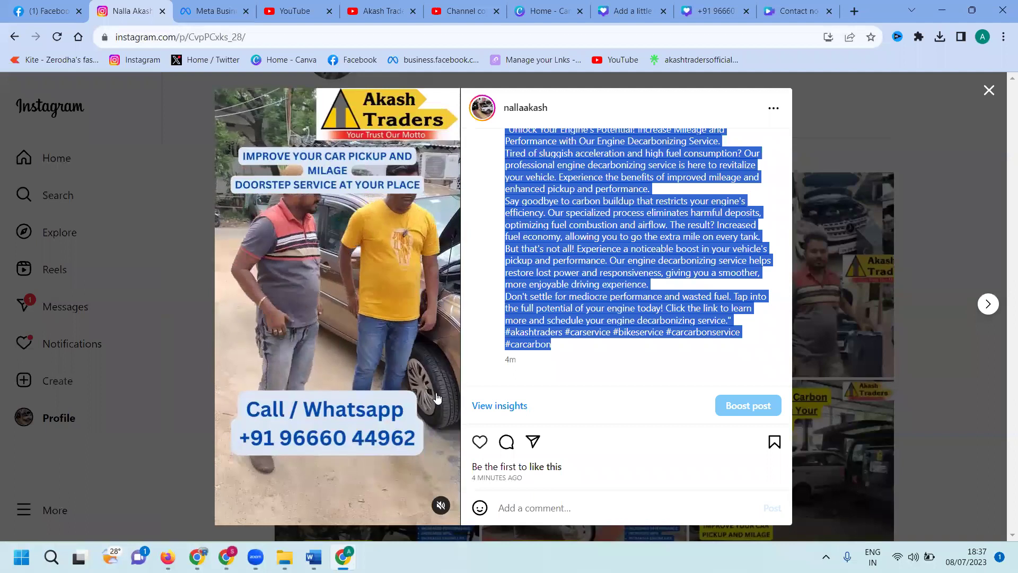
{"action": "left_click", "coordinate": [361, 7]}
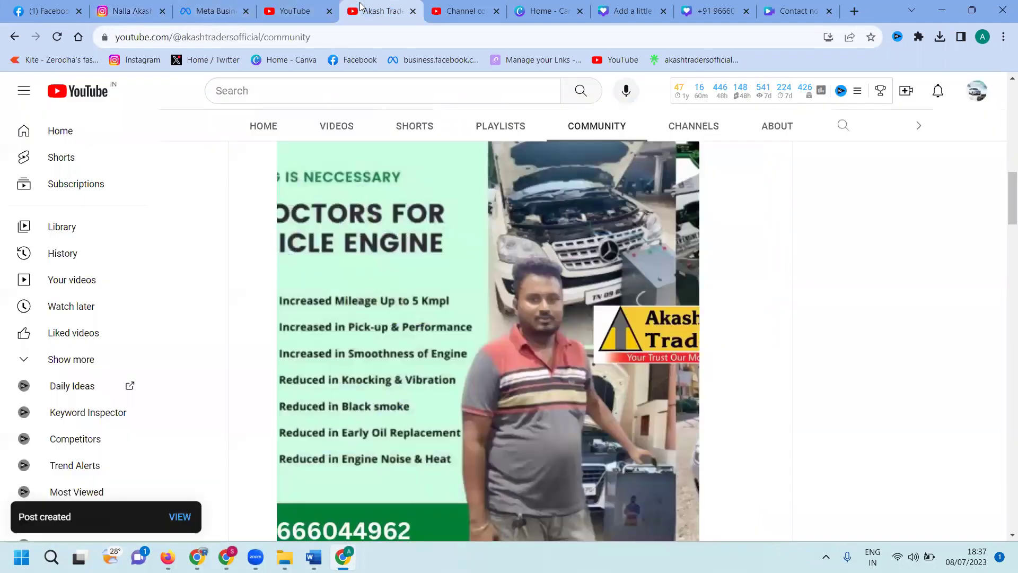
{"action": "left_click", "coordinate": [353, 127]}
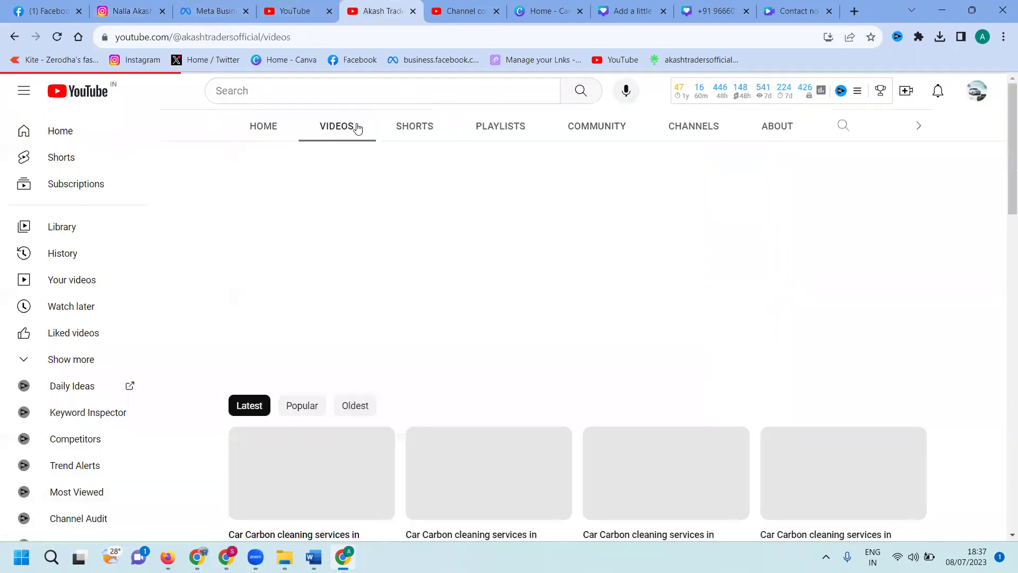
- In the Canva video design, shrink the "IMPROVE YOUR CAR PICKUP AND MILAGE" text to font size 17 and inspect it enlarged
{"action": "left_click", "coordinate": [790, 11]}
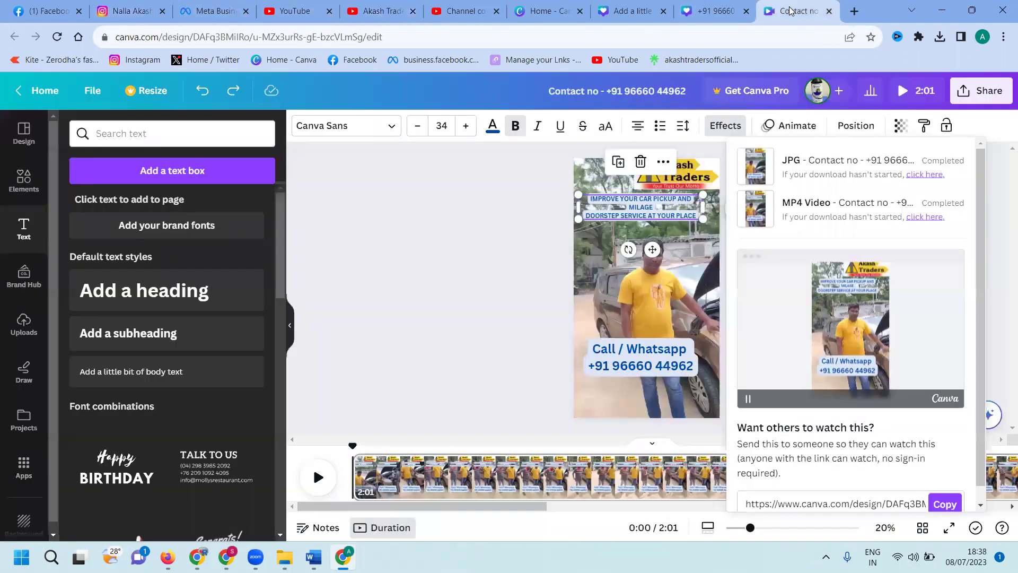
{"action": "left_click", "coordinate": [557, 255]}
{"action": "left_click", "coordinate": [634, 212]}
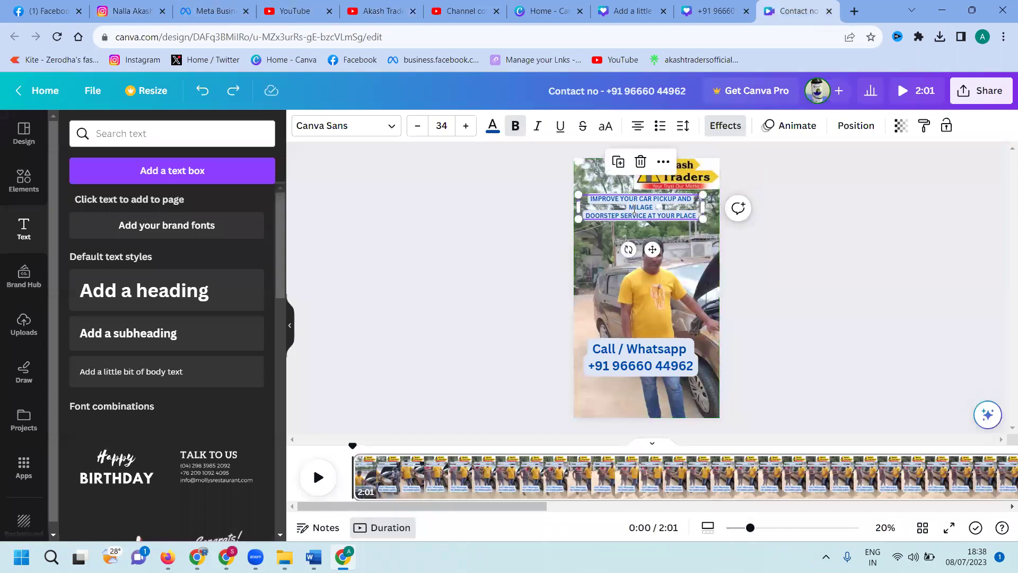
{"action": "left_click_drag", "start_coordinate": [703, 217], "coordinate": [642, 207]}
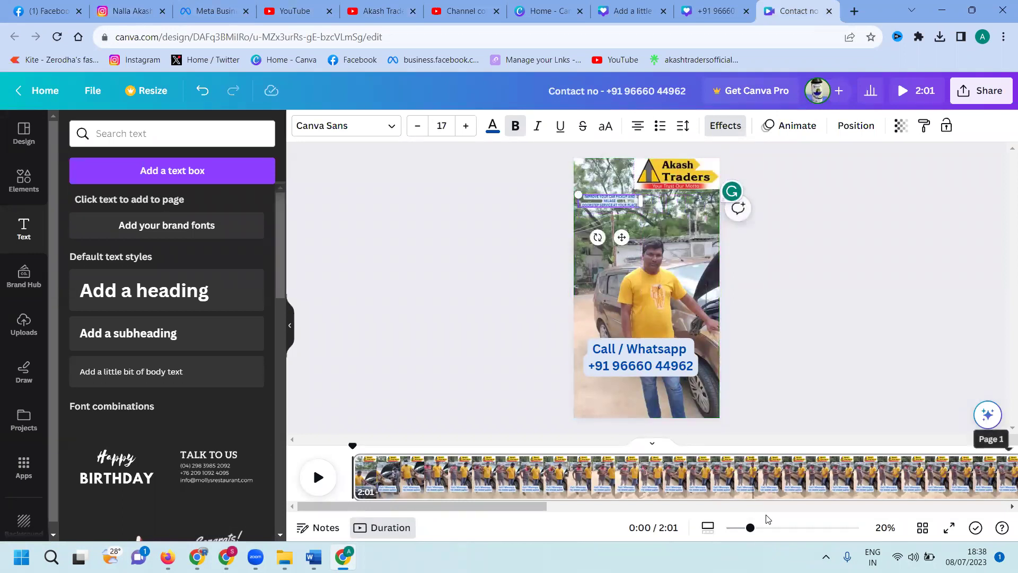
{"action": "left_click", "coordinate": [783, 527]}
{"action": "scroll", "coordinate": [757, 264], "scroll_direction": "up", "scroll_amount": 2}
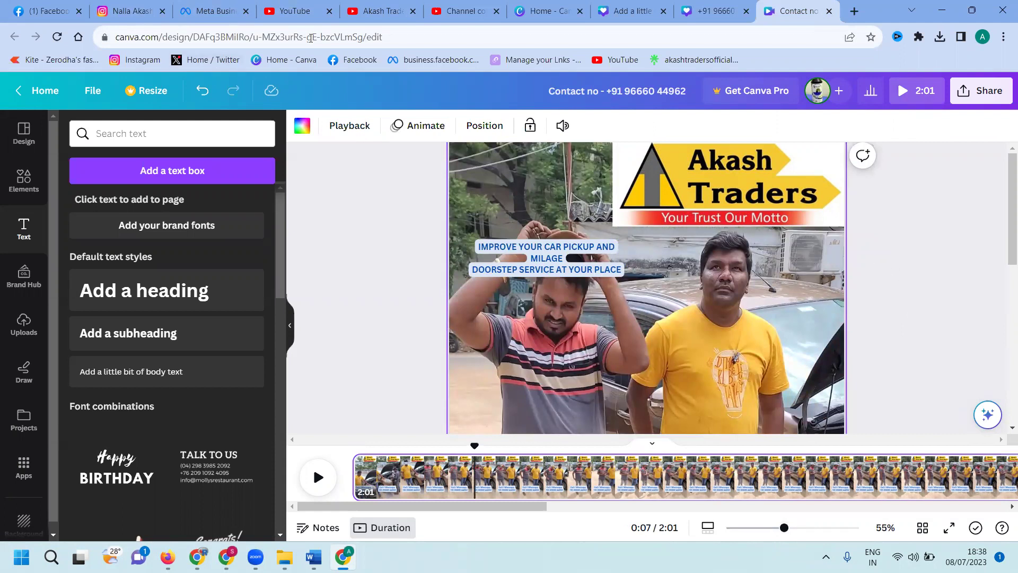
- Check the premiere in the YouTube channel's video list and close the two finished Canva image designs
{"action": "left_click", "coordinate": [359, 17]}
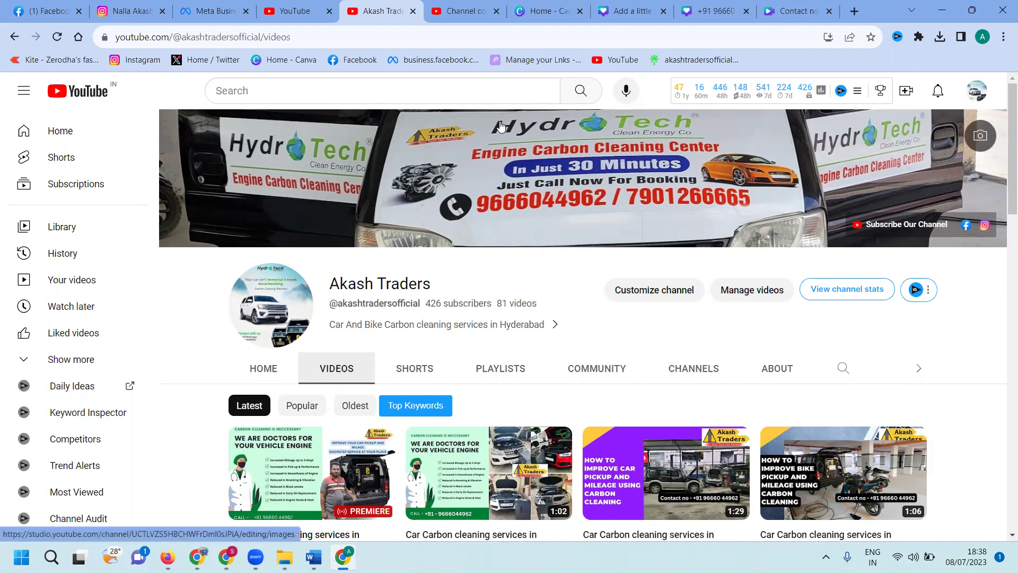
{"action": "left_click", "coordinate": [618, 13]}
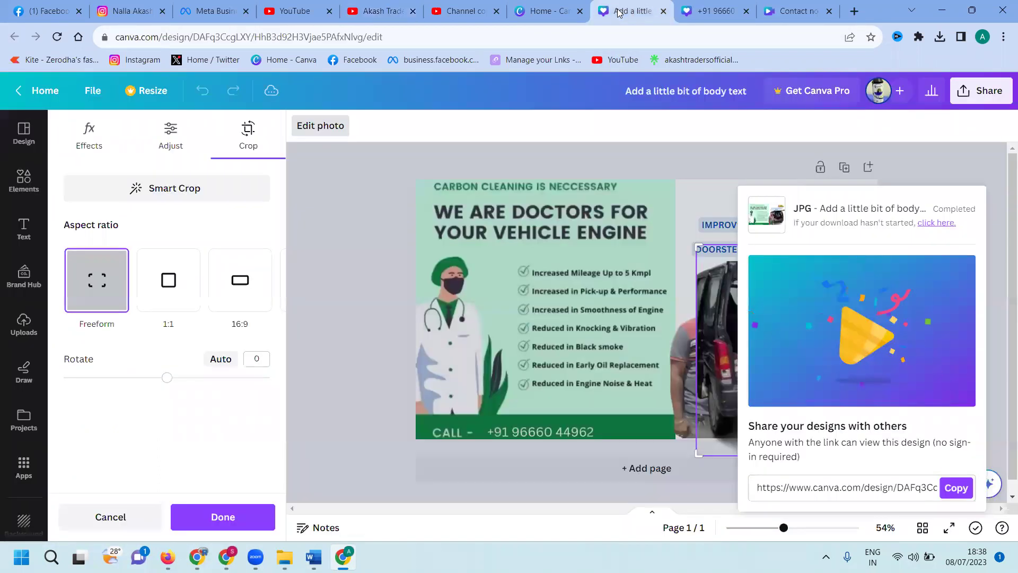
{"action": "key", "text": "ctrl+w"}
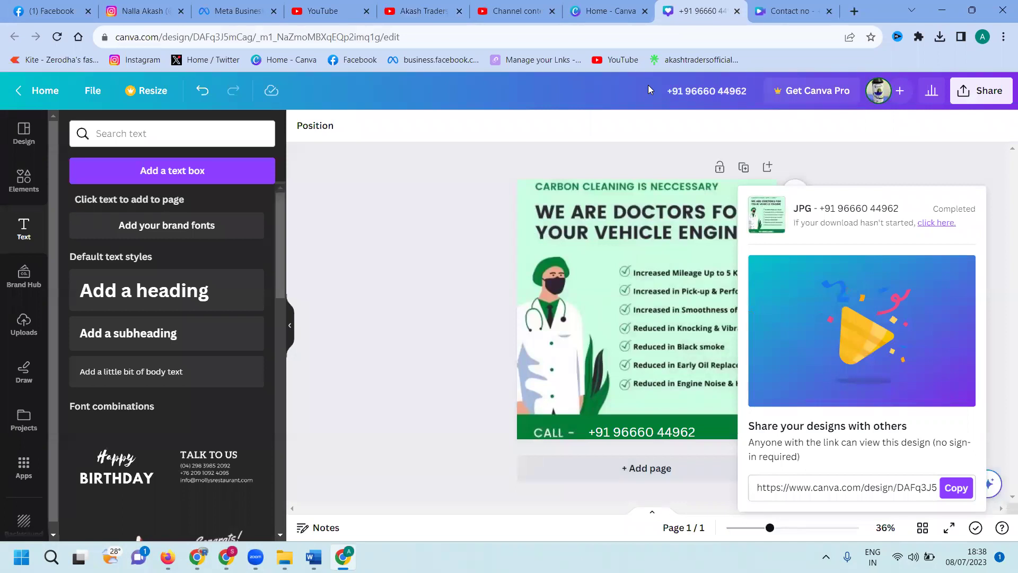
{"action": "left_click", "coordinate": [738, 11]}
- Switch to Facebook and view the newly published carbon cleaning video post in the feed
{"action": "left_click", "coordinate": [75, 9]}
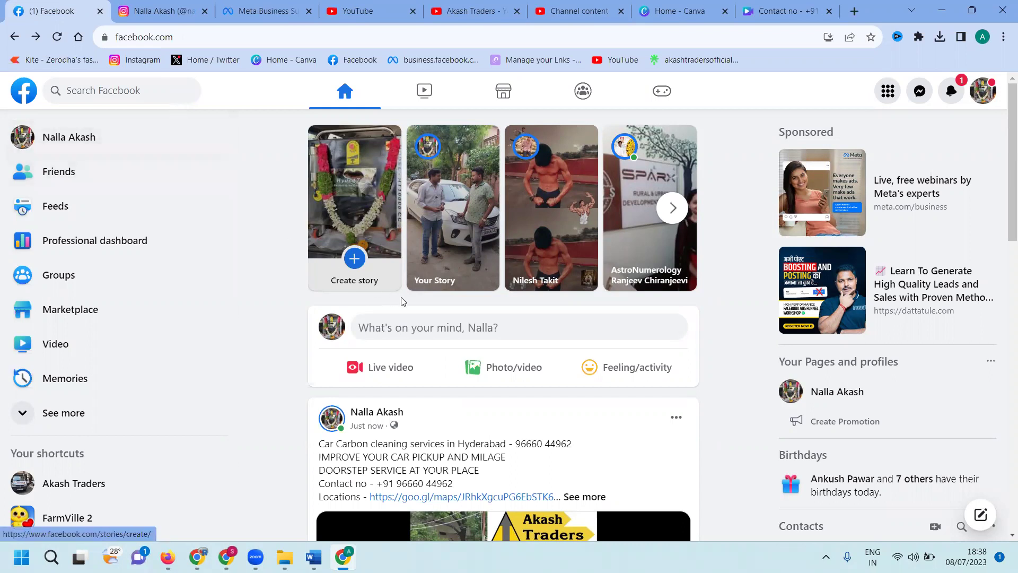
{"action": "scroll", "coordinate": [400, 301], "scroll_direction": "down", "scroll_amount": 3}
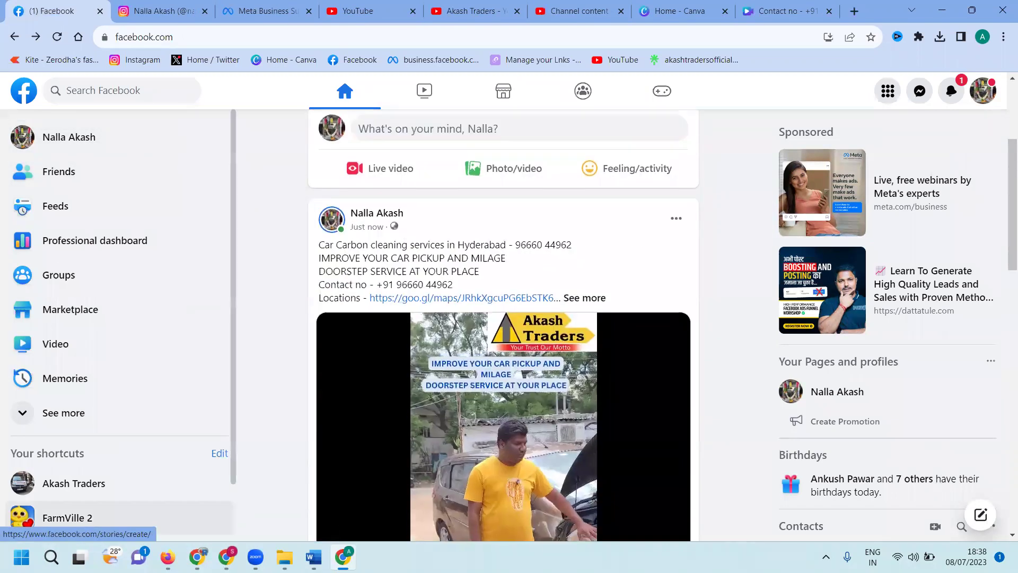